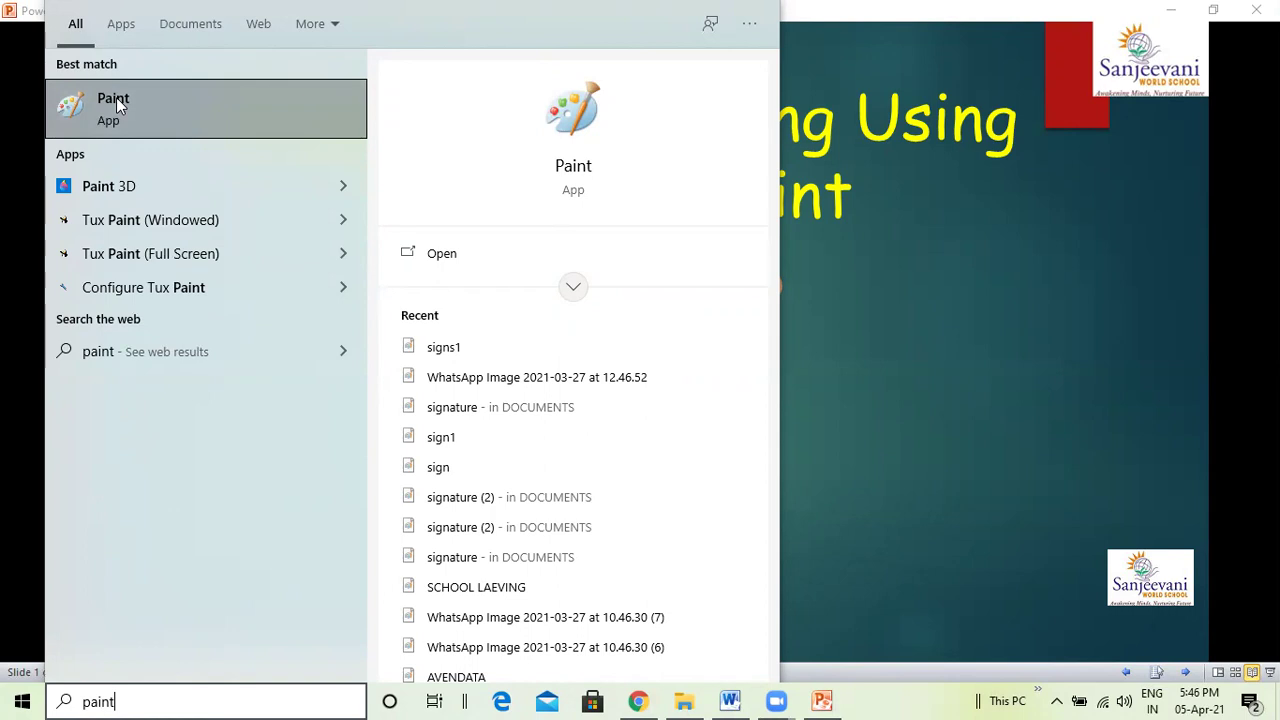
# Launch Paint from the search results and maximize it, showing a blank 2188 × 960px canvas
pyautogui.click(116, 97)
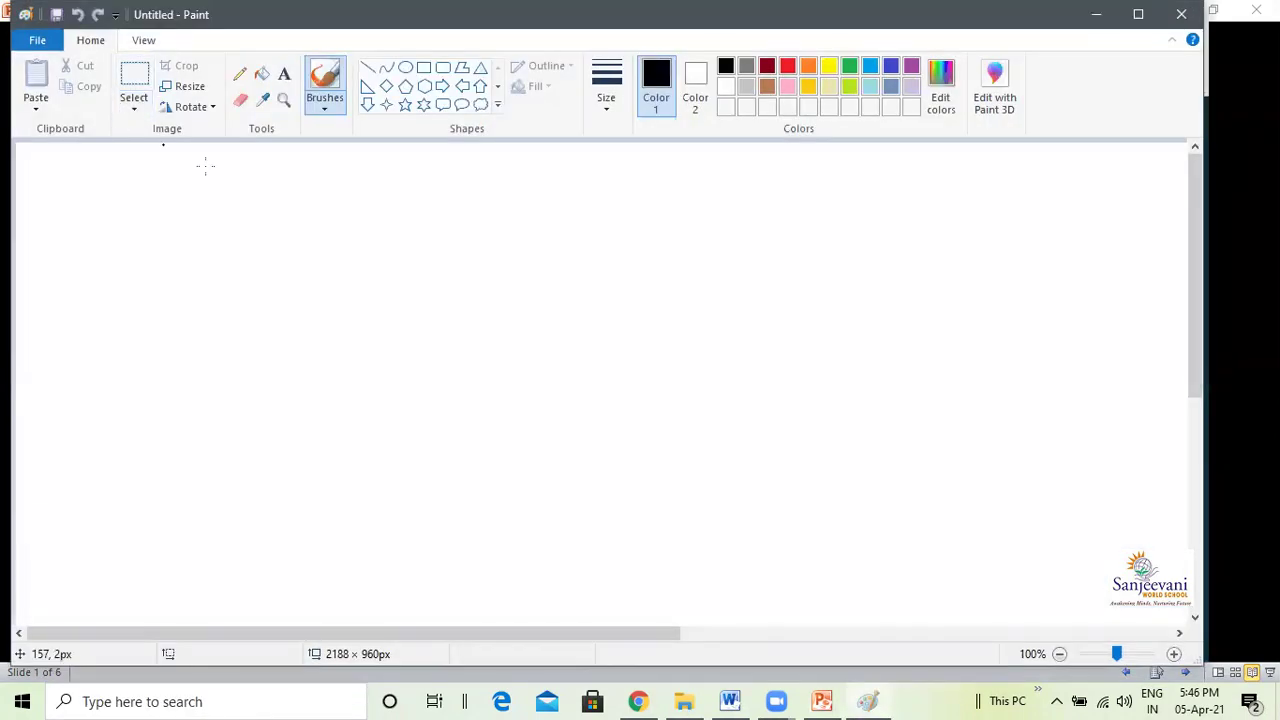
pyautogui.click(1136, 15)
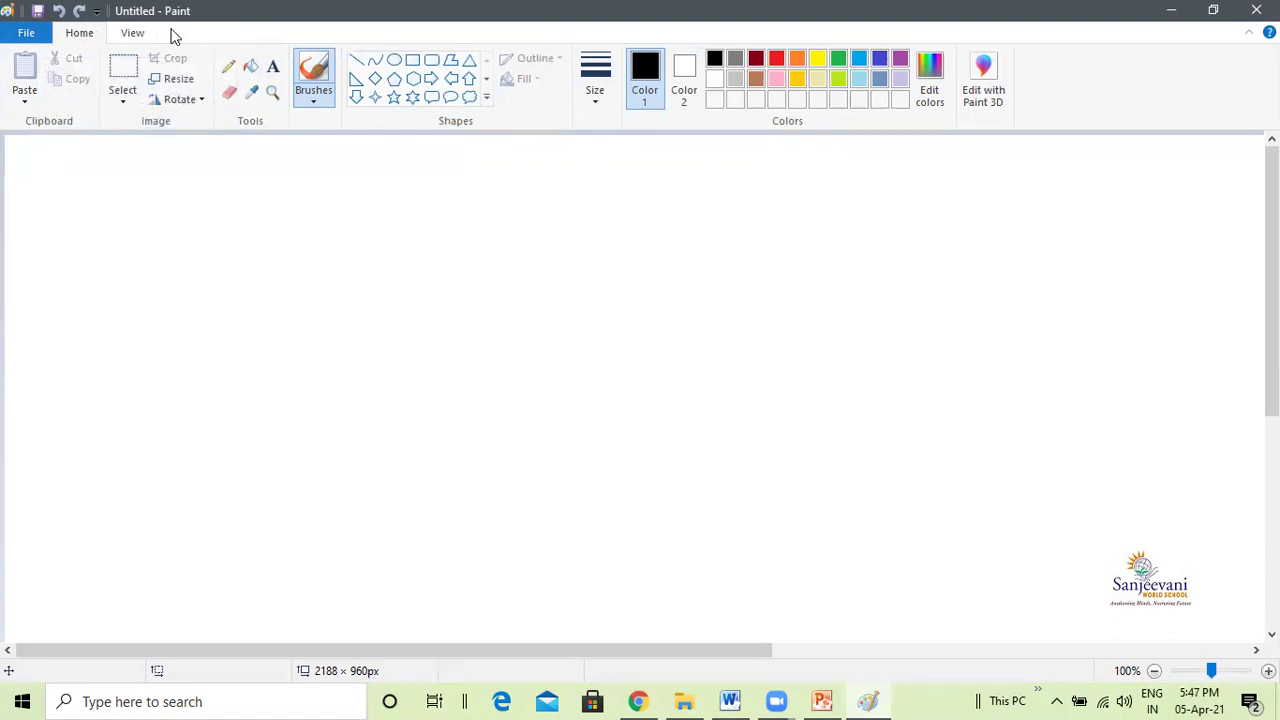
pyautogui.click(38, 40)
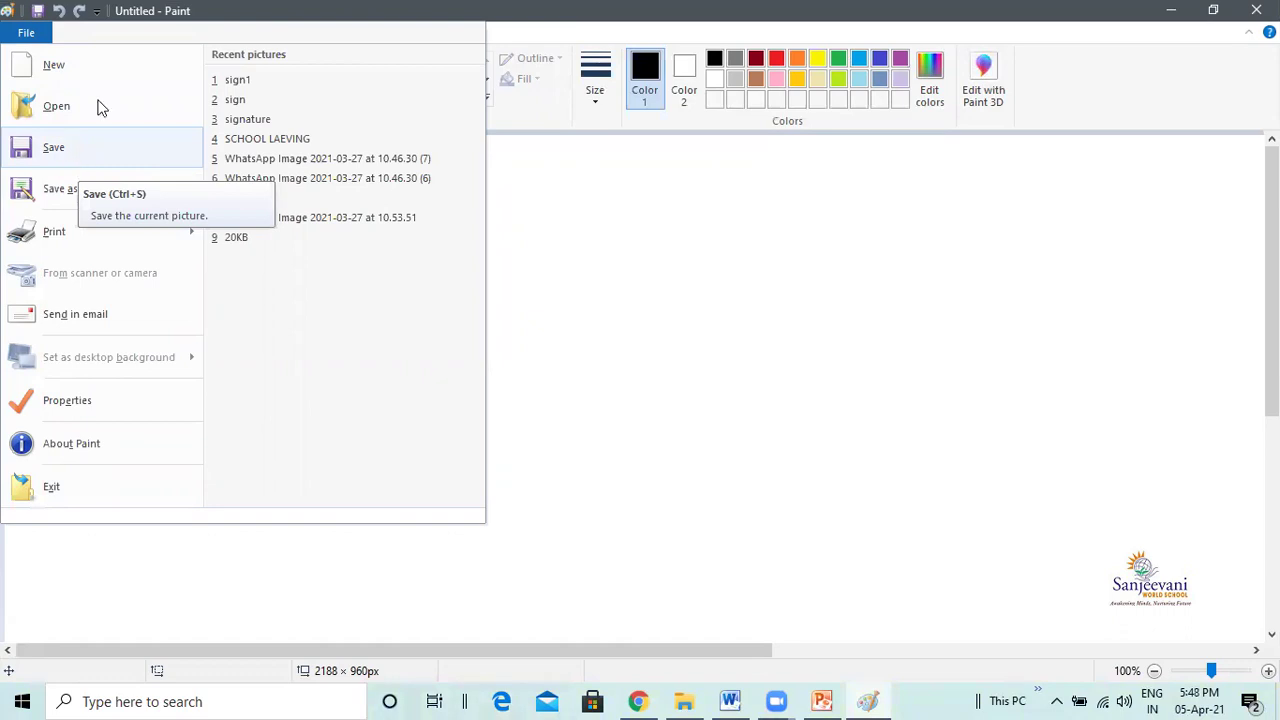
pyautogui.click(585, 185)
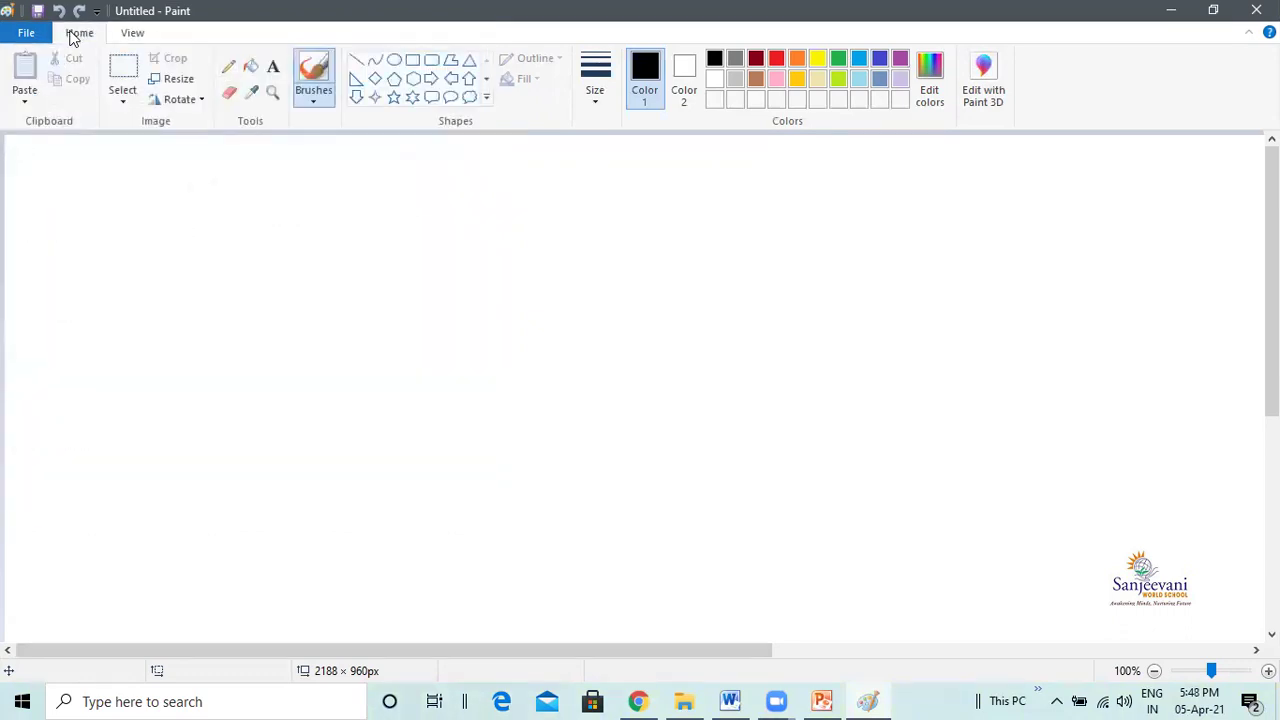
pyautogui.click(134, 38)
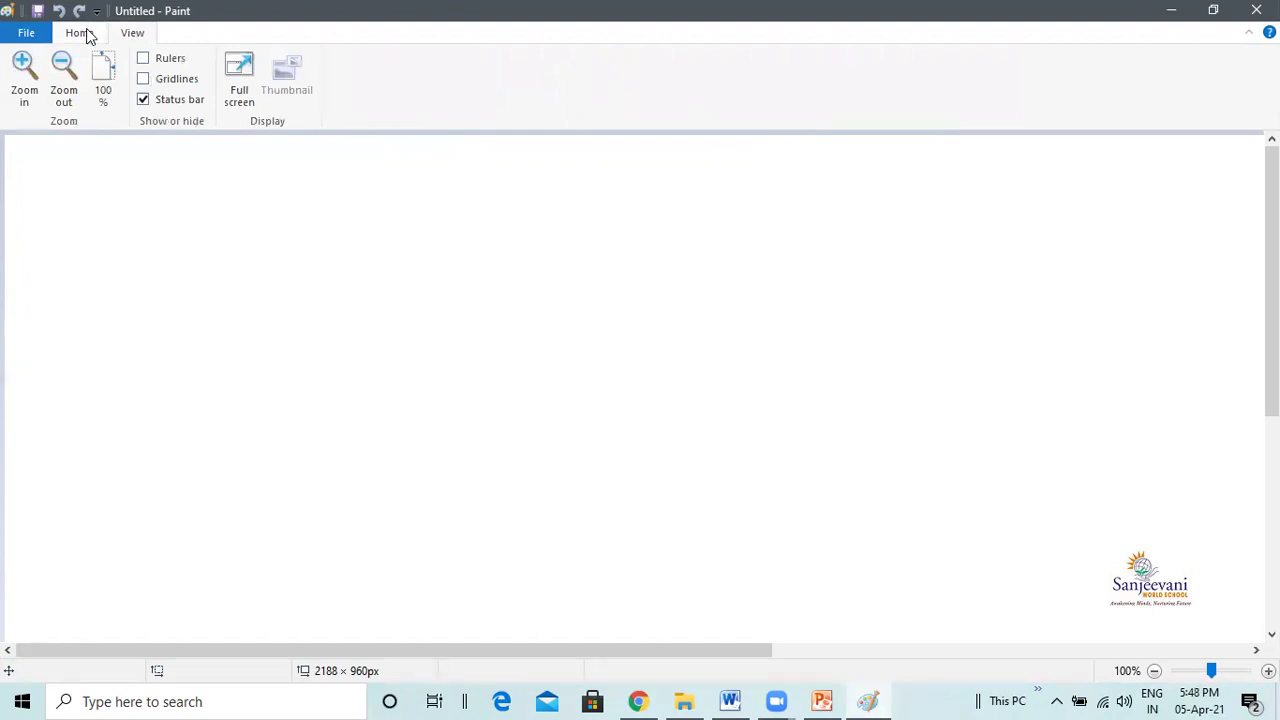
pyautogui.click(88, 36)
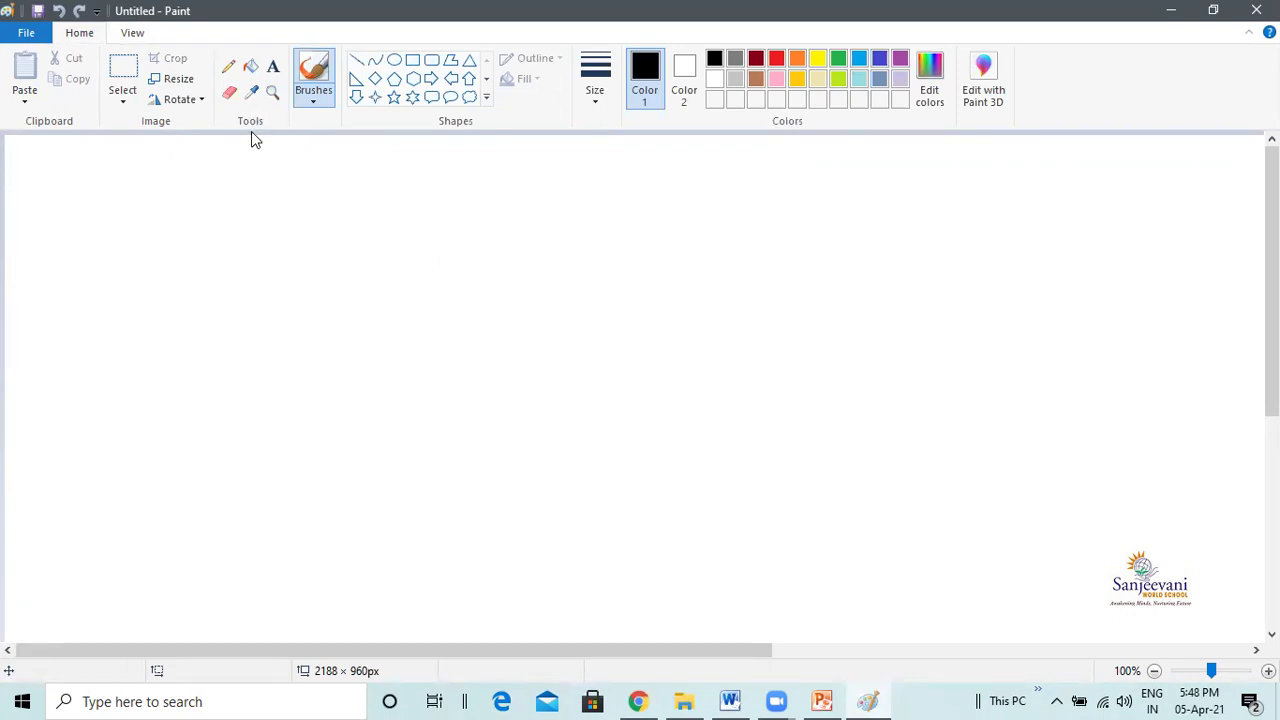
# Select the Pencil with a 3px line width and dark red as the drawing colour
pyautogui.click(229, 76)
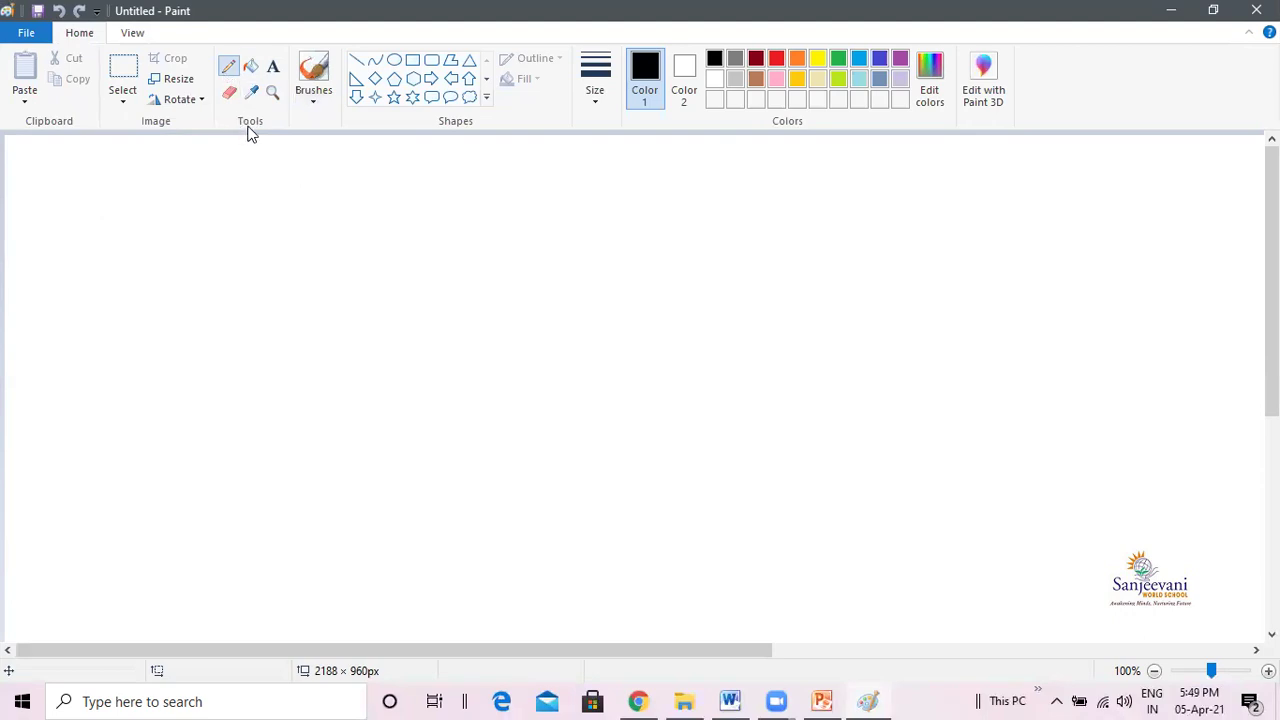
pyautogui.click(592, 108)
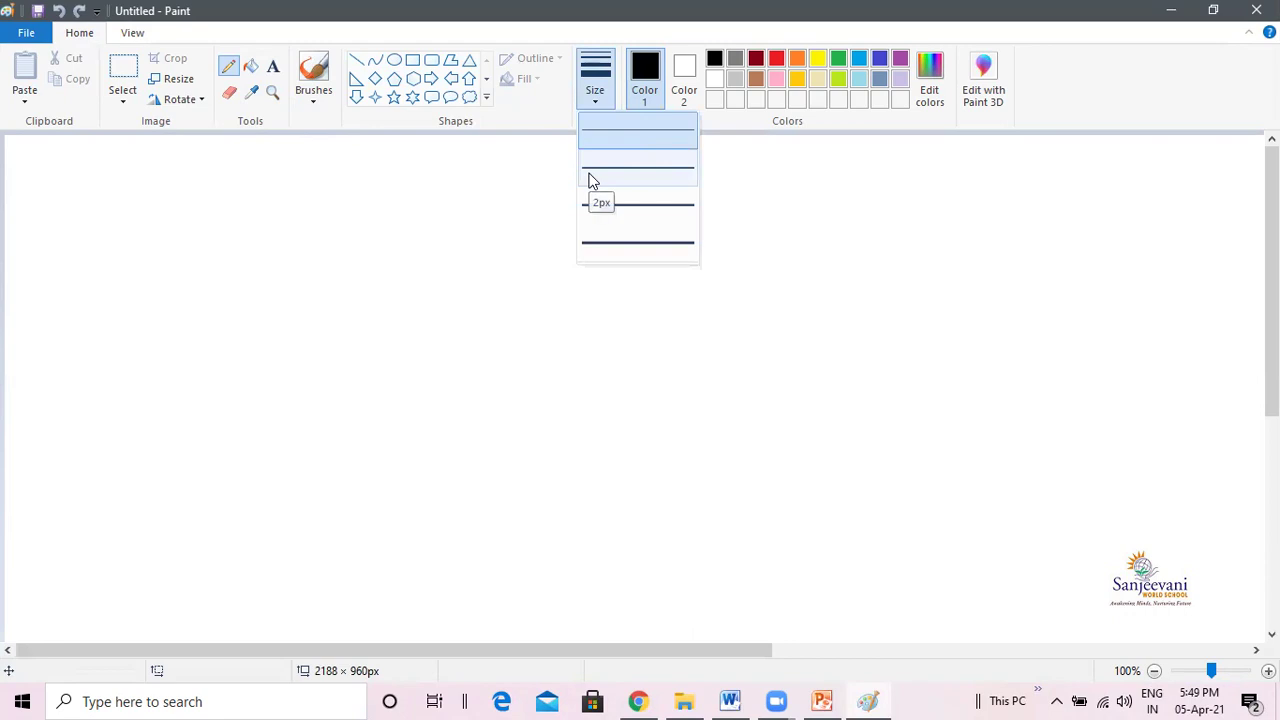
pyautogui.click(590, 180)
pyautogui.click(593, 100)
pyautogui.click(598, 211)
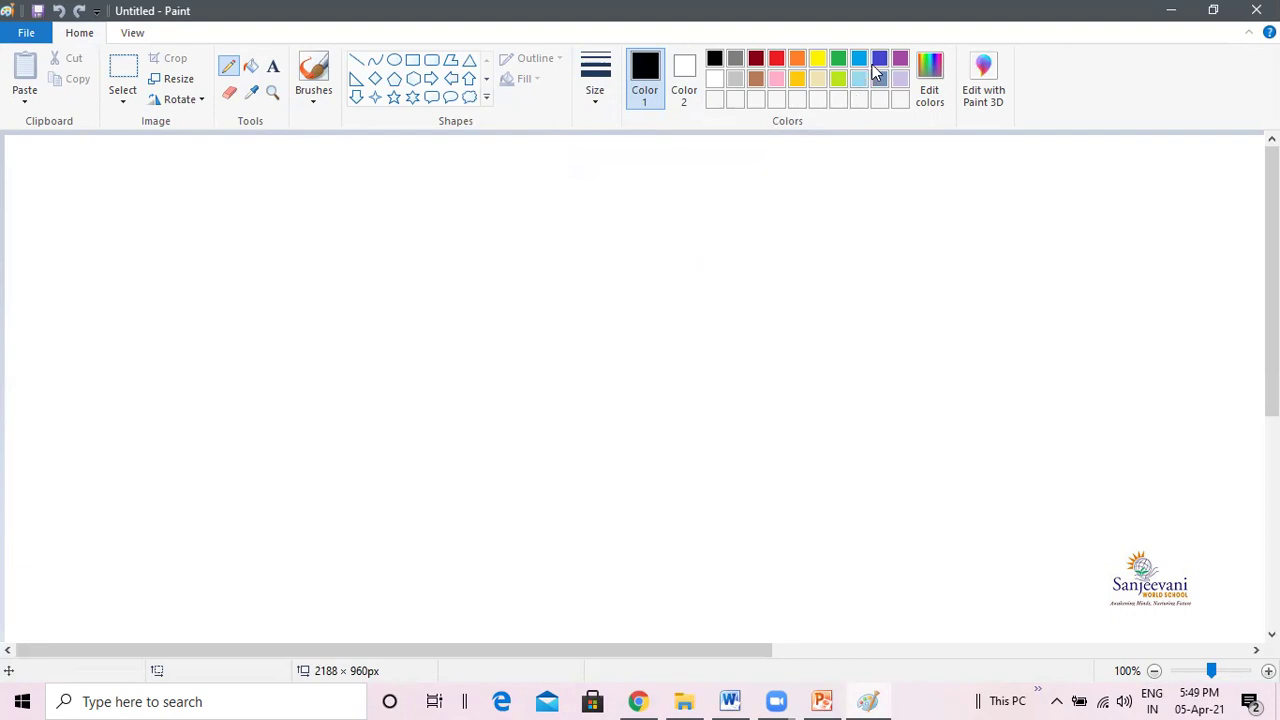
pyautogui.click(756, 60)
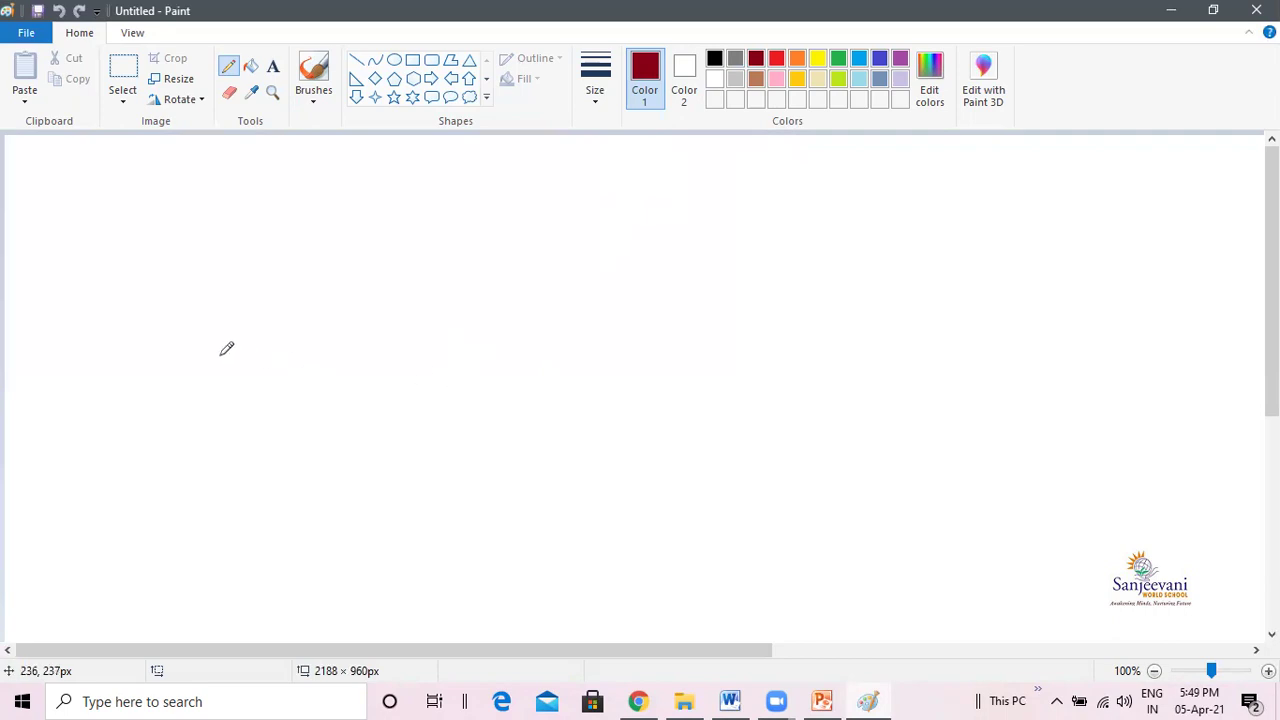
# Draw the trunk's two curved dark red sides and a zigzag root base joining them
pyautogui.moveTo(178, 354)
pyautogui.mouseDown()
pyautogui.moveTo(210, 417)
pyautogui.moveTo(211, 468)
pyautogui.moveTo(206, 526)
pyautogui.moveTo(164, 591)
pyautogui.mouseUp()
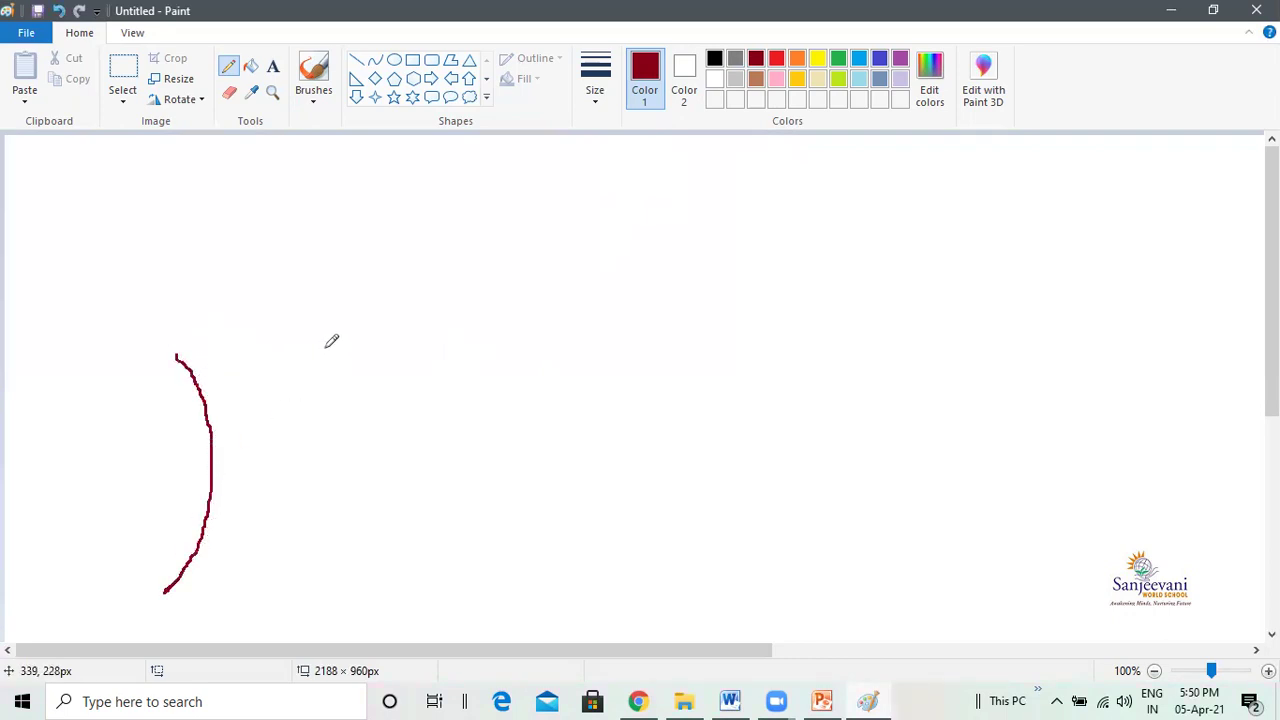
pyautogui.moveTo(334, 347)
pyautogui.mouseDown()
pyautogui.moveTo(304, 404)
pyautogui.moveTo(291, 511)
pyautogui.moveTo(296, 561)
pyautogui.moveTo(321, 587)
pyautogui.mouseUp()
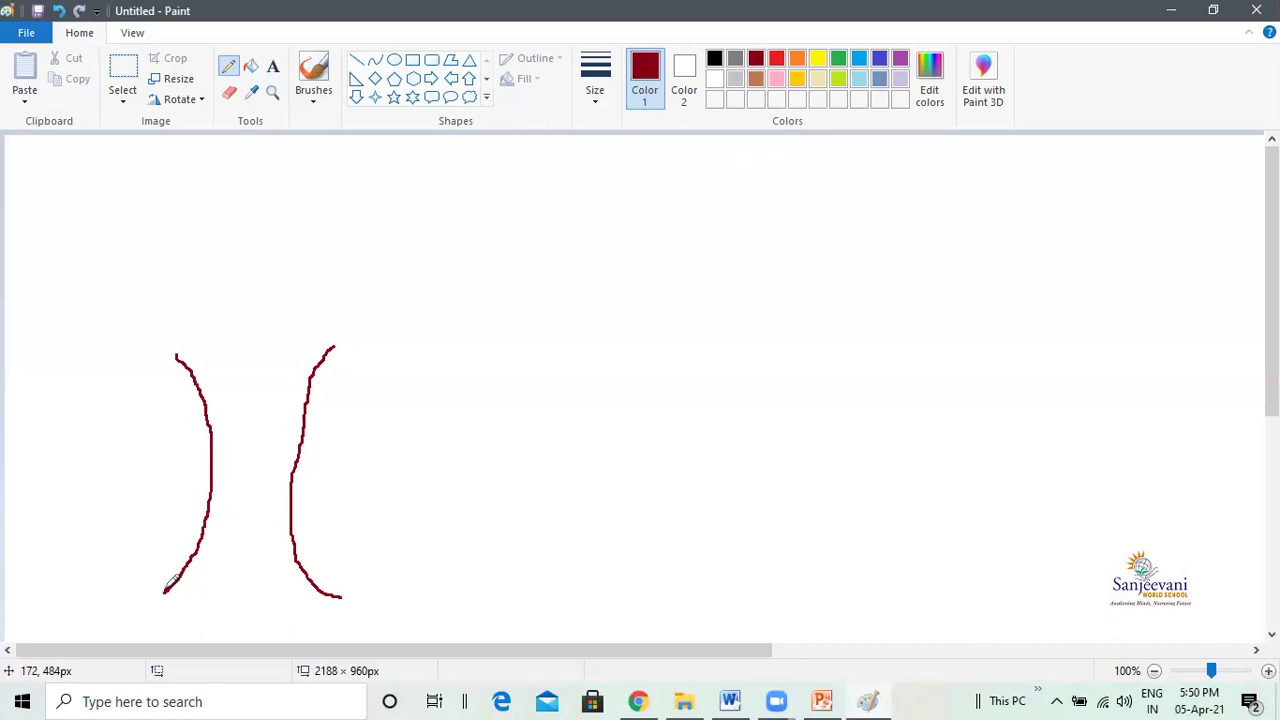
pyautogui.moveTo(166, 586)
pyautogui.mouseDown()
pyautogui.moveTo(231, 562)
pyautogui.moveTo(231, 594)
pyautogui.moveTo(259, 566)
pyautogui.moveTo(260, 596)
pyautogui.moveTo(284, 573)
pyautogui.moveTo(345, 590)
pyautogui.mouseUp()
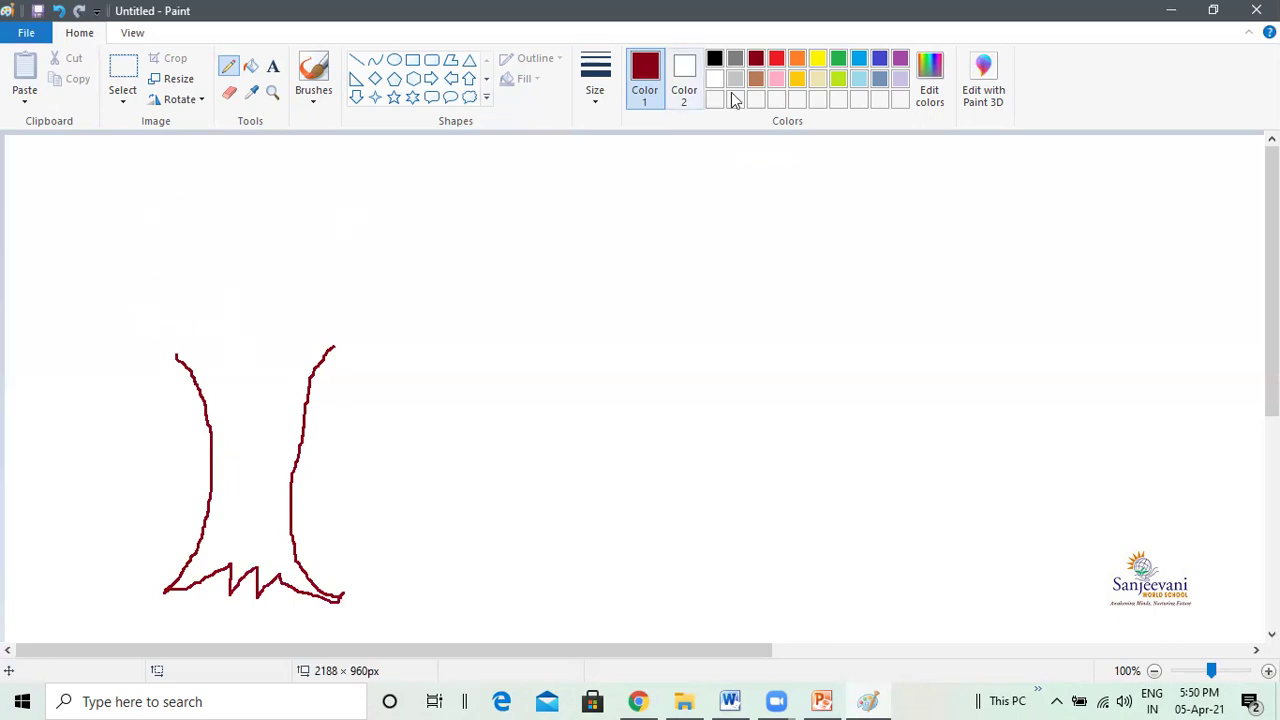
# Switch to green and draw a bumpy, cloud-like crown outline above the trunk
pyautogui.click(839, 59)
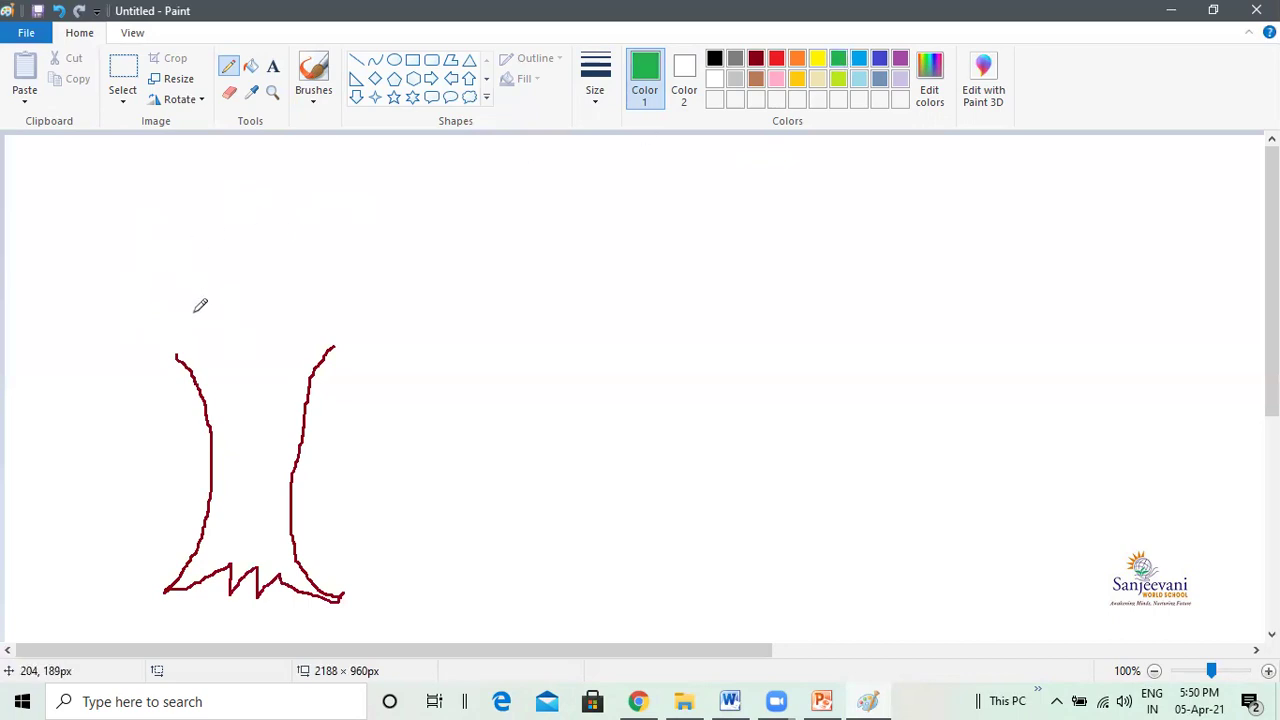
pyautogui.moveTo(184, 342)
pyautogui.mouseDown()
pyautogui.moveTo(149, 298)
pyautogui.moveTo(173, 206)
pyautogui.moveTo(197, 201)
pyautogui.moveTo(202, 216)
pyautogui.moveTo(227, 184)
pyautogui.moveTo(257, 207)
pyautogui.moveTo(295, 189)
pyautogui.moveTo(305, 222)
pyautogui.moveTo(342, 219)
pyautogui.moveTo(349, 250)
pyautogui.moveTo(334, 277)
pyautogui.moveTo(362, 314)
pyautogui.moveTo(350, 336)
pyautogui.moveTo(305, 338)
pyautogui.moveTo(314, 349)
pyautogui.moveTo(300, 379)
pyautogui.moveTo(275, 363)
pyautogui.moveTo(234, 376)
pyautogui.moveTo(180, 341)
pyautogui.mouseUp()
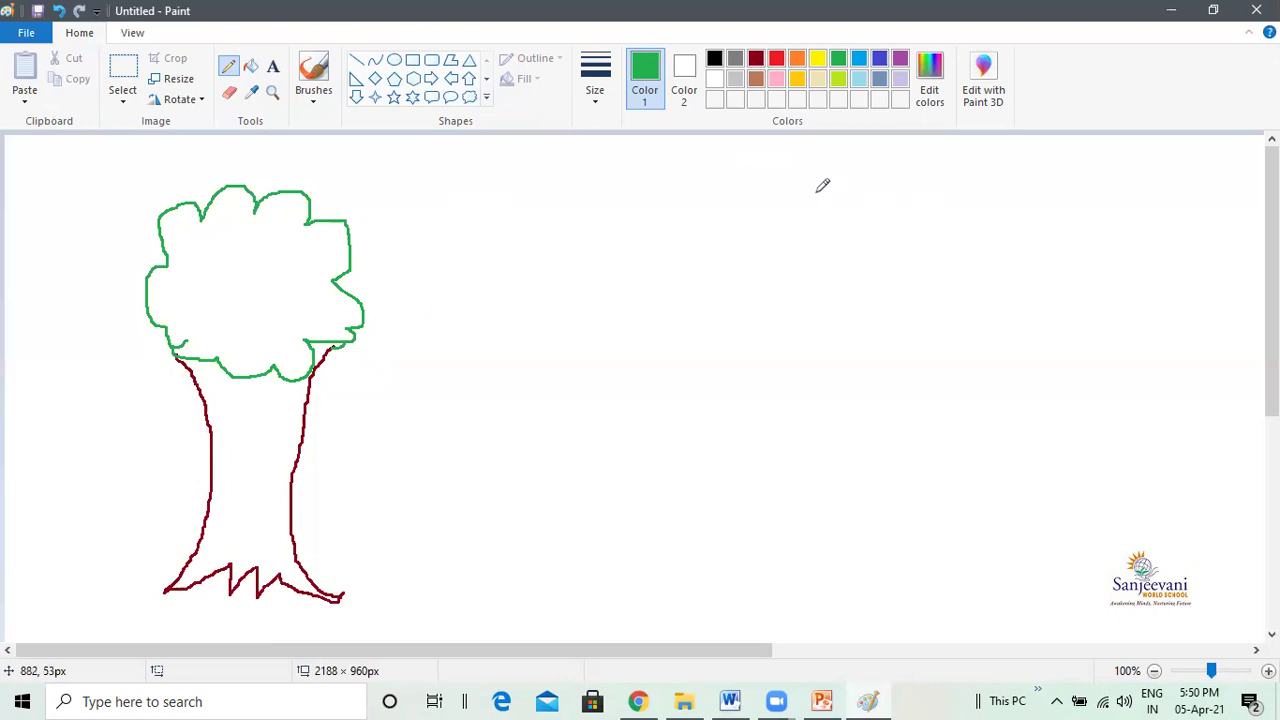
# Fill the crown with lime green and the trunk, including its top gap, with brown
pyautogui.click(252, 68)
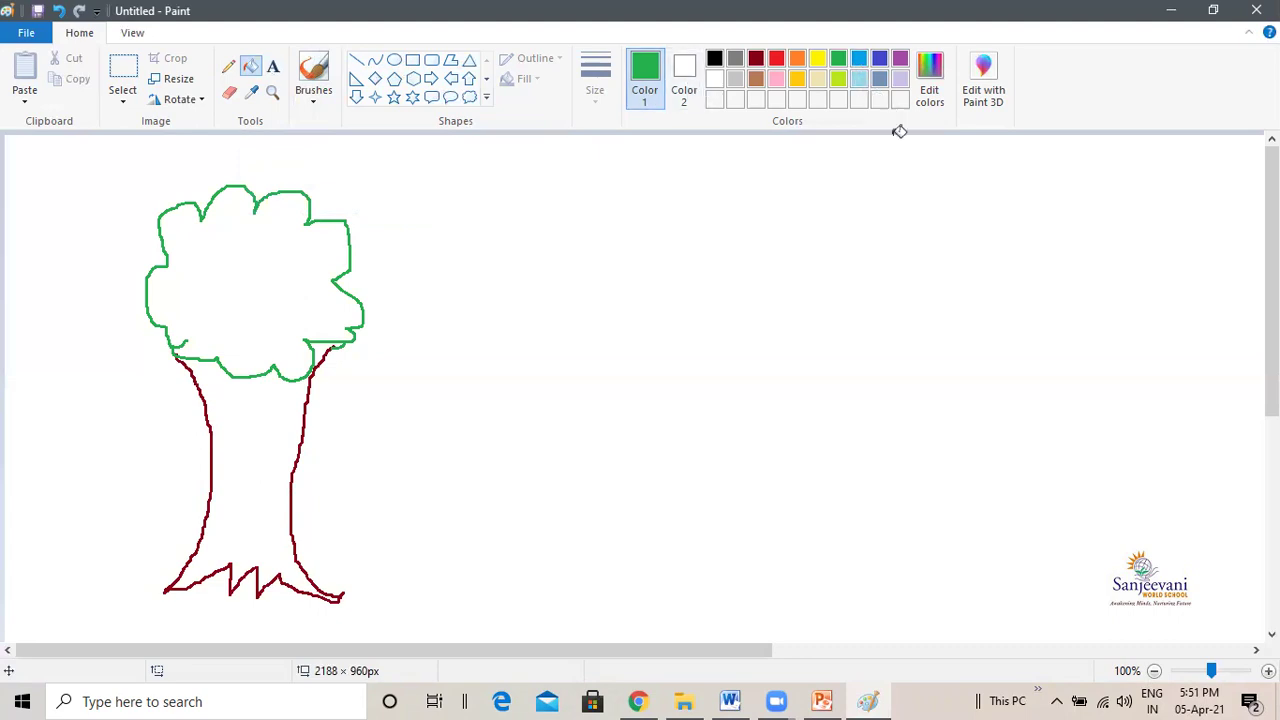
pyautogui.click(839, 79)
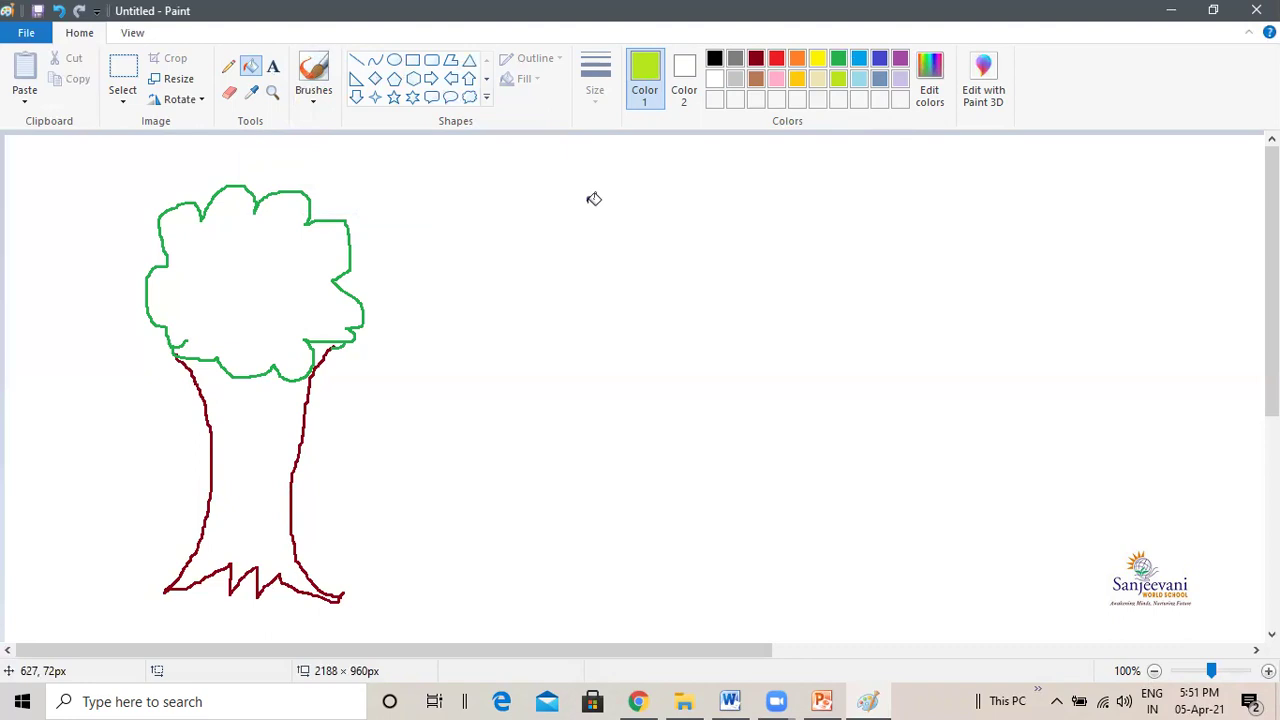
pyautogui.click(264, 278)
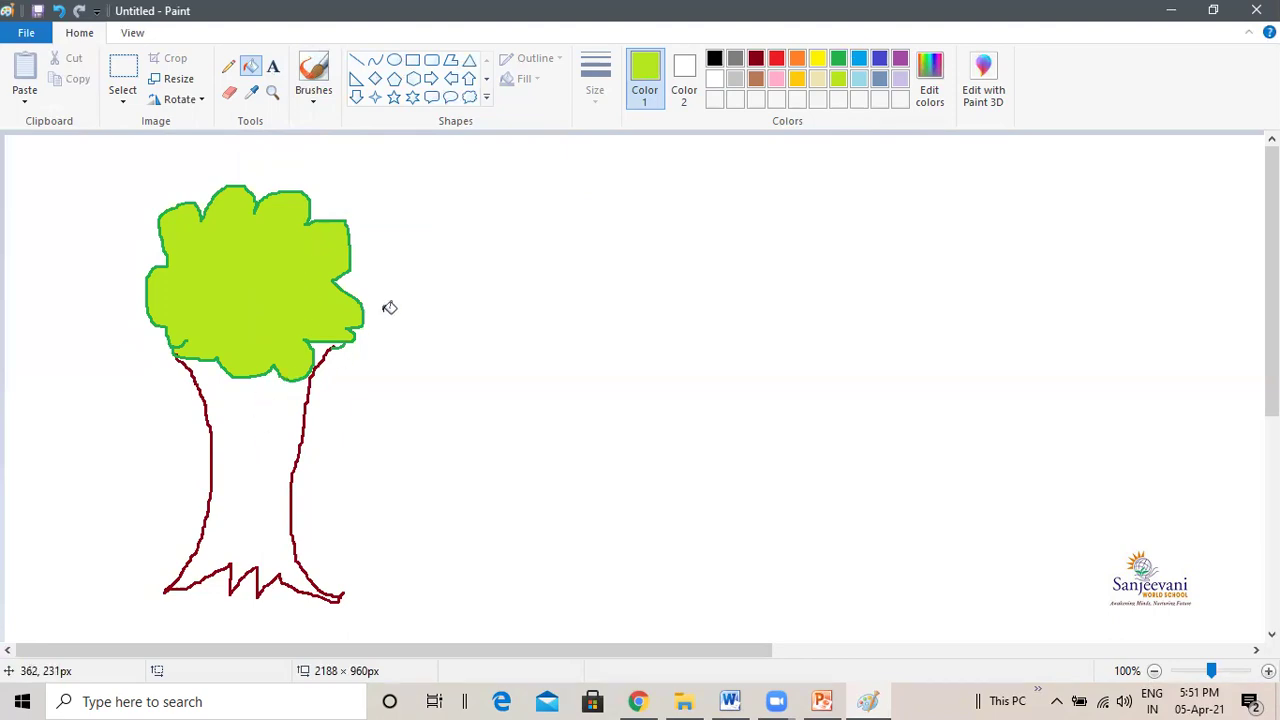
pyautogui.click(757, 80)
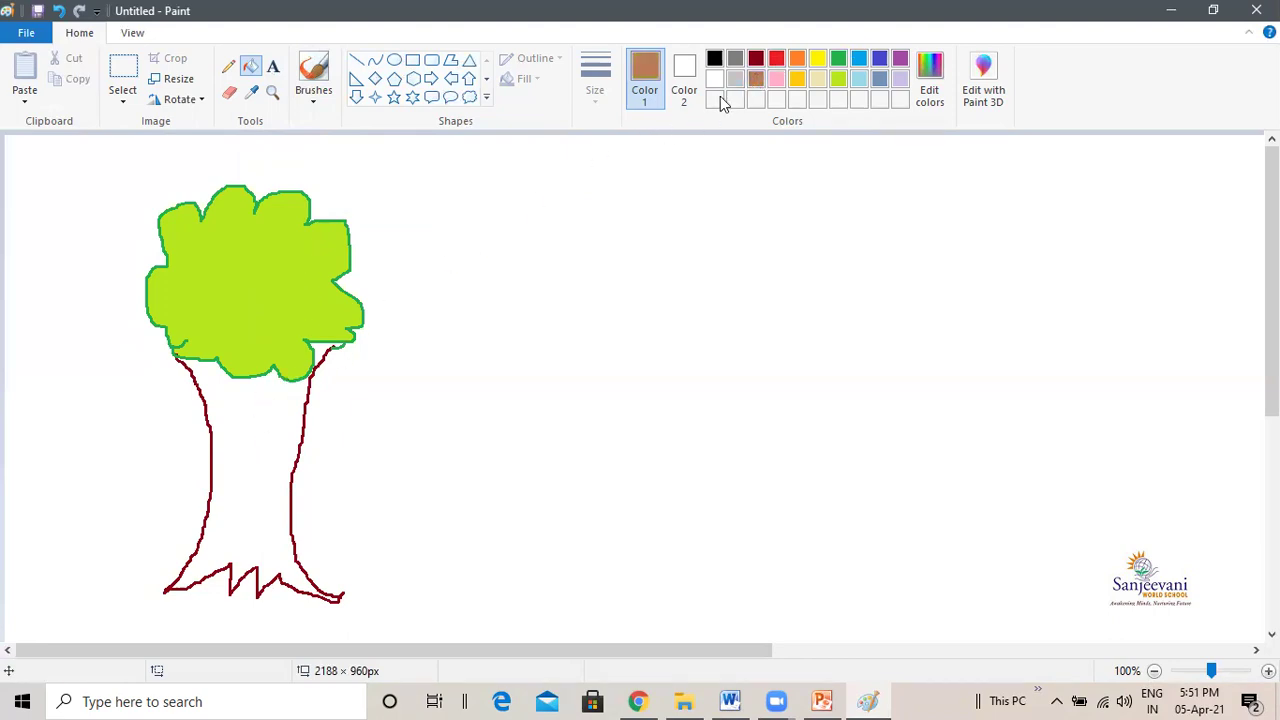
pyautogui.click(259, 433)
pyautogui.click(330, 345)
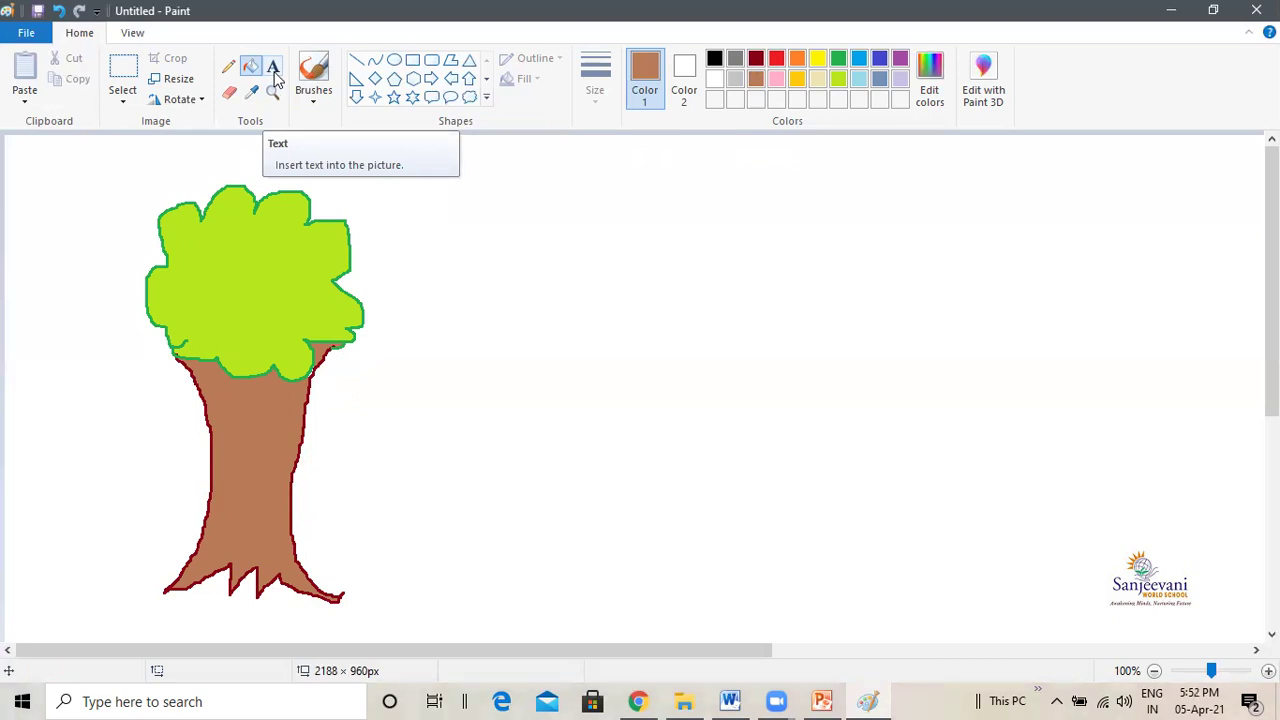
# Add an Algerian 28 pt caption 'PLANT MORE AND MORE TREES' right of the tree, then select it
pyautogui.click(273, 68)
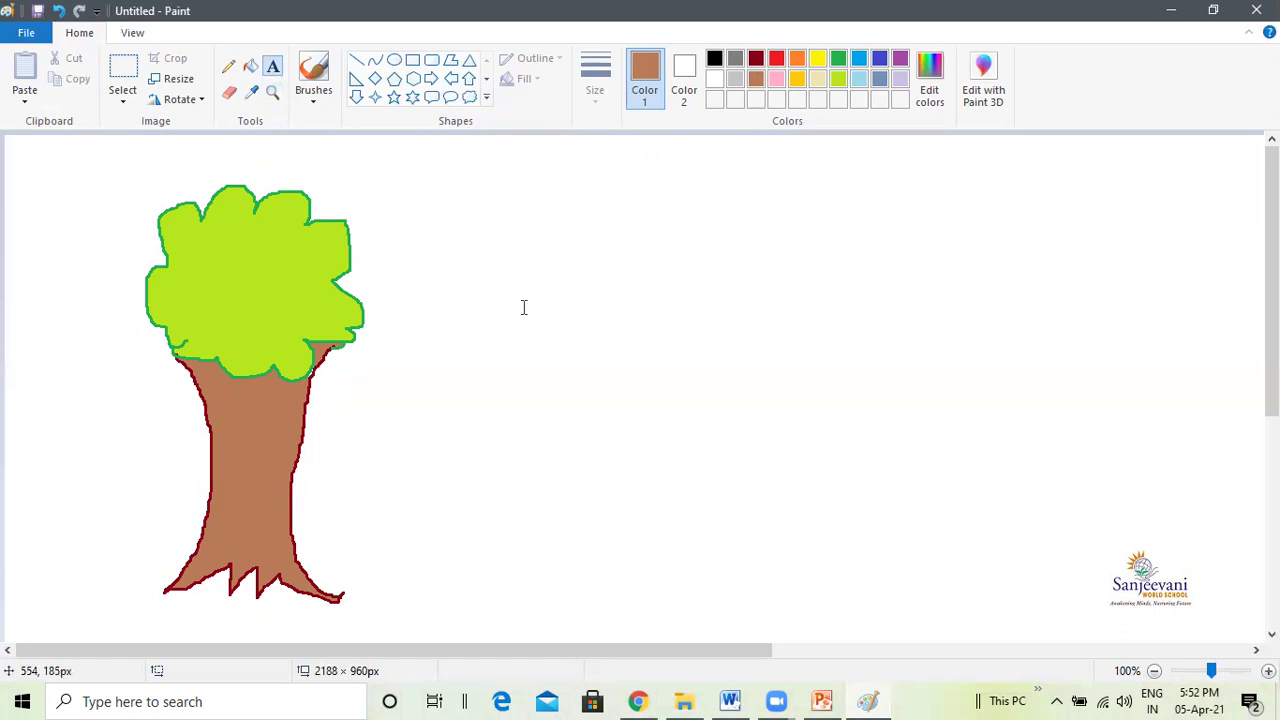
pyautogui.click(415, 202)
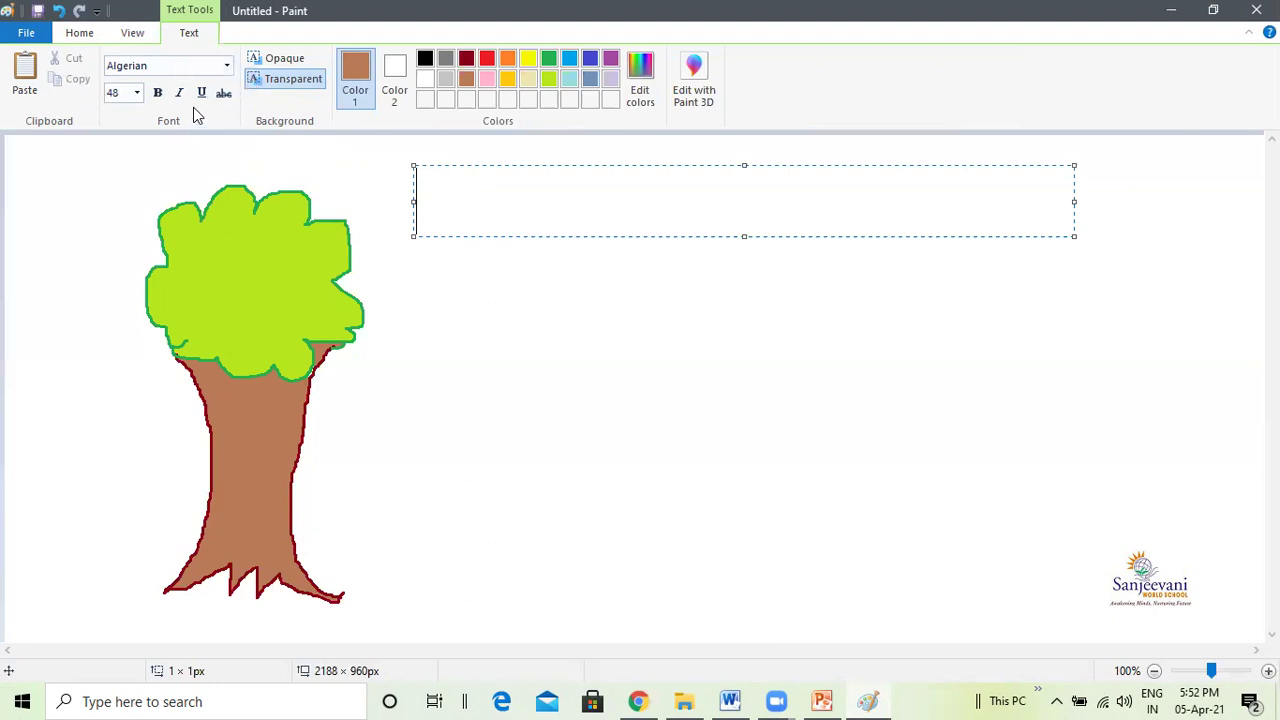
pyautogui.click(137, 93)
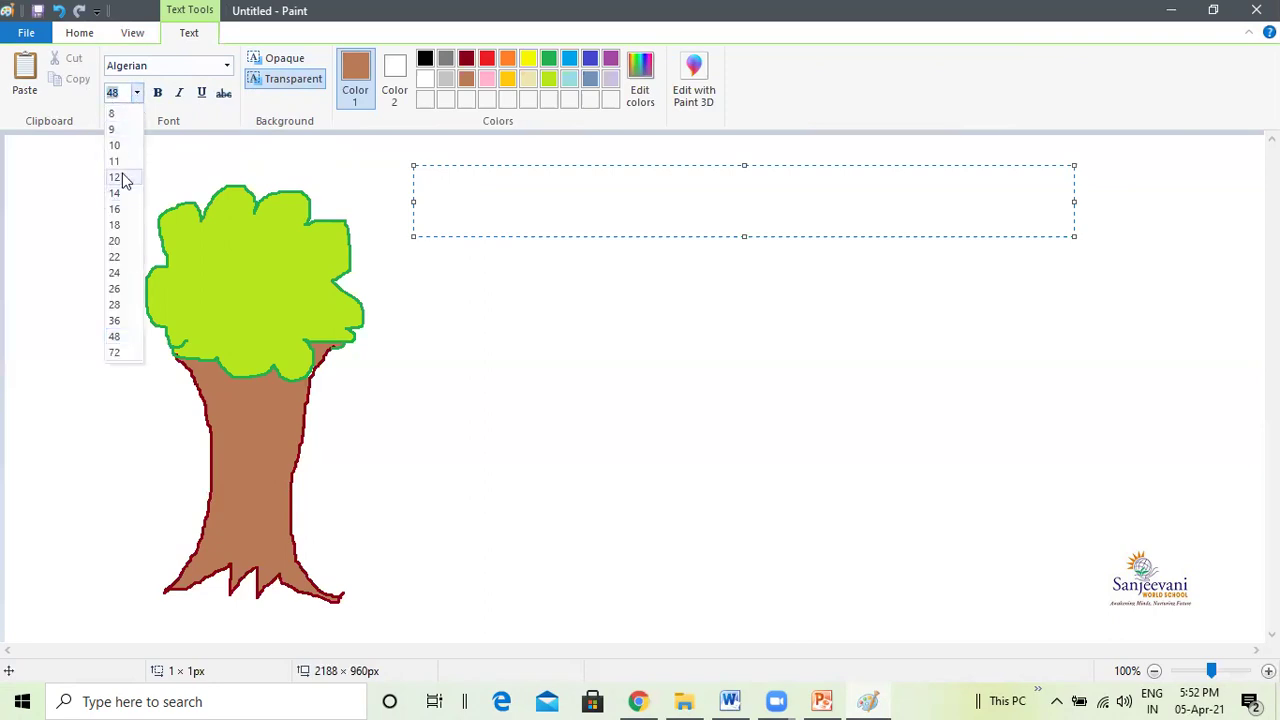
pyautogui.click(114, 305)
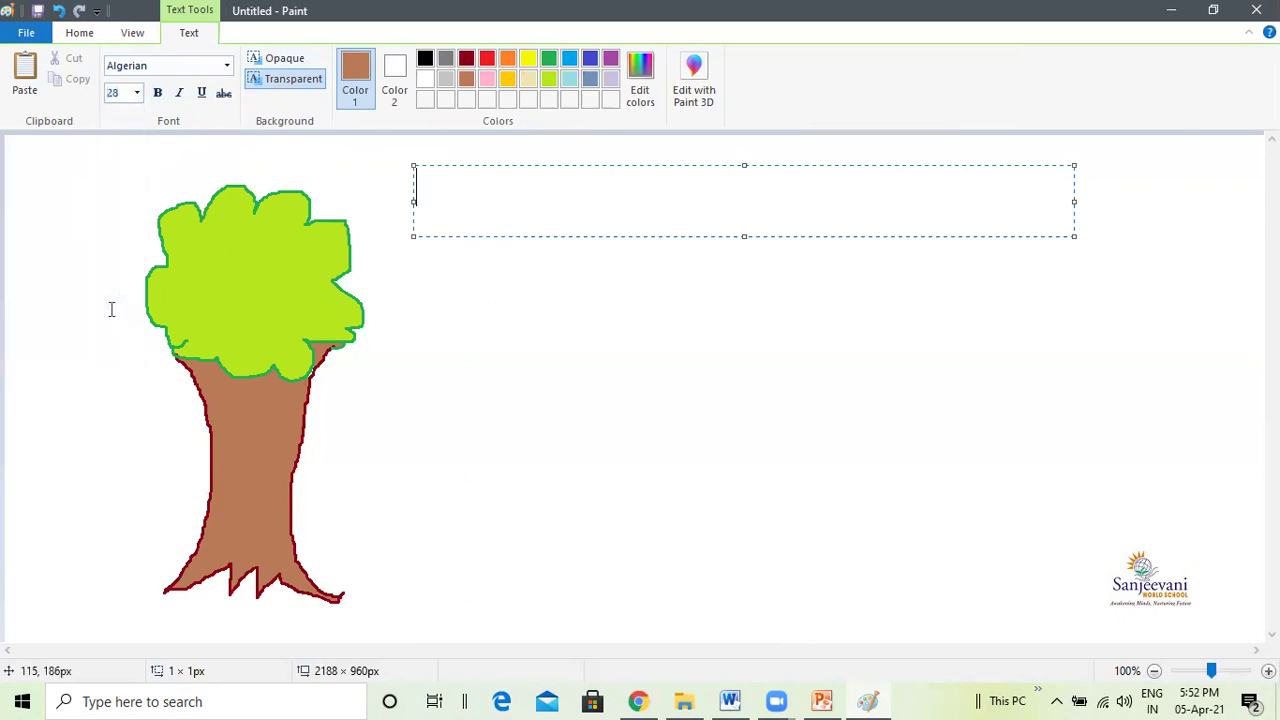
pyautogui.click(227, 67)
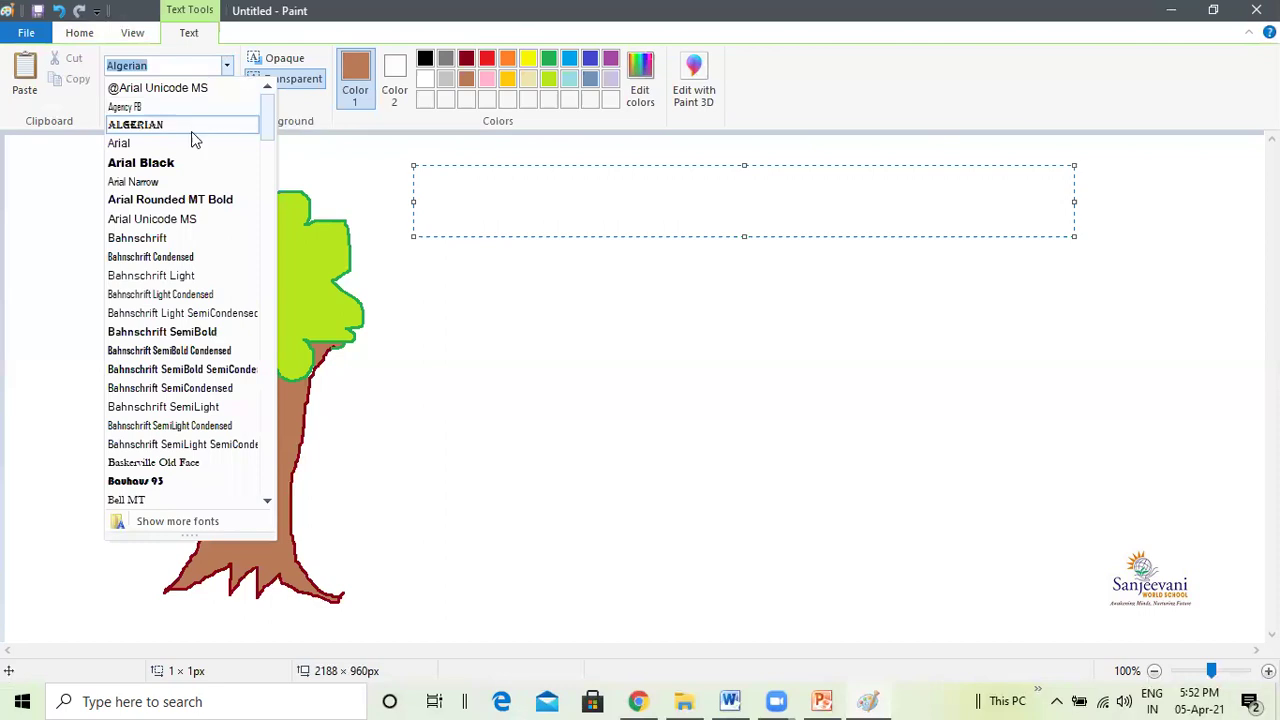
pyautogui.click(143, 128)
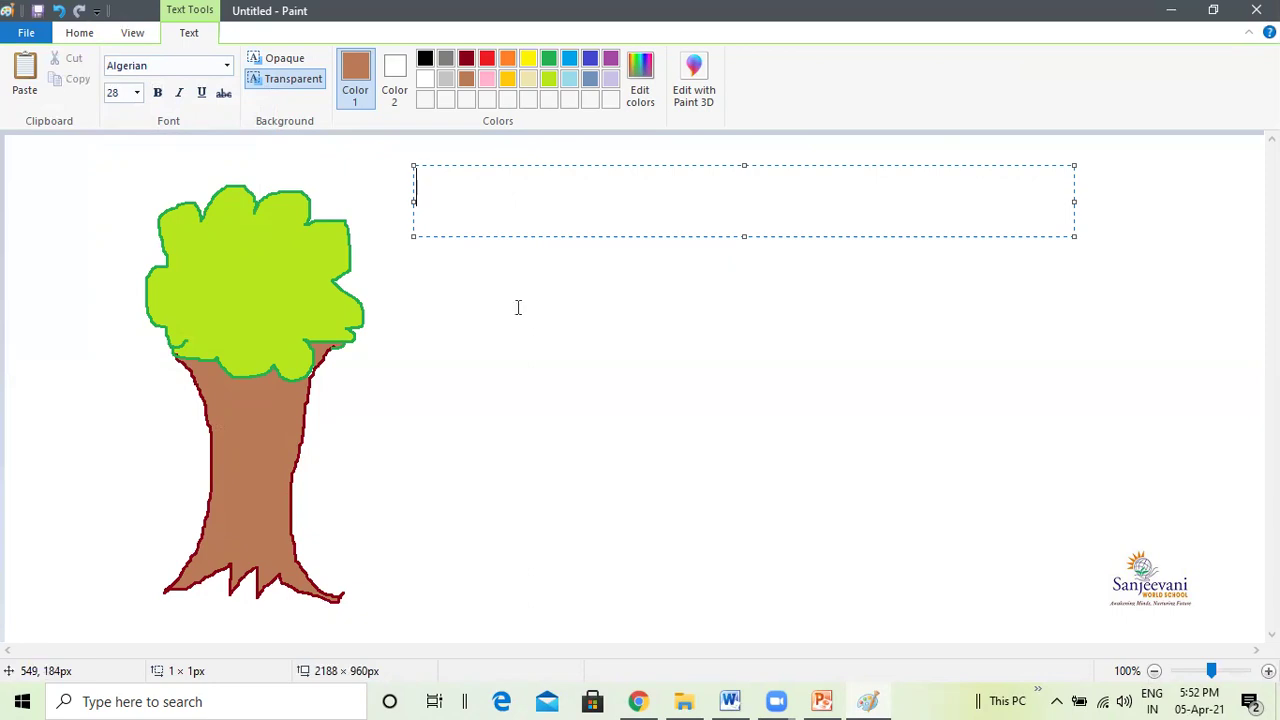
pyautogui.write('PLANT ')
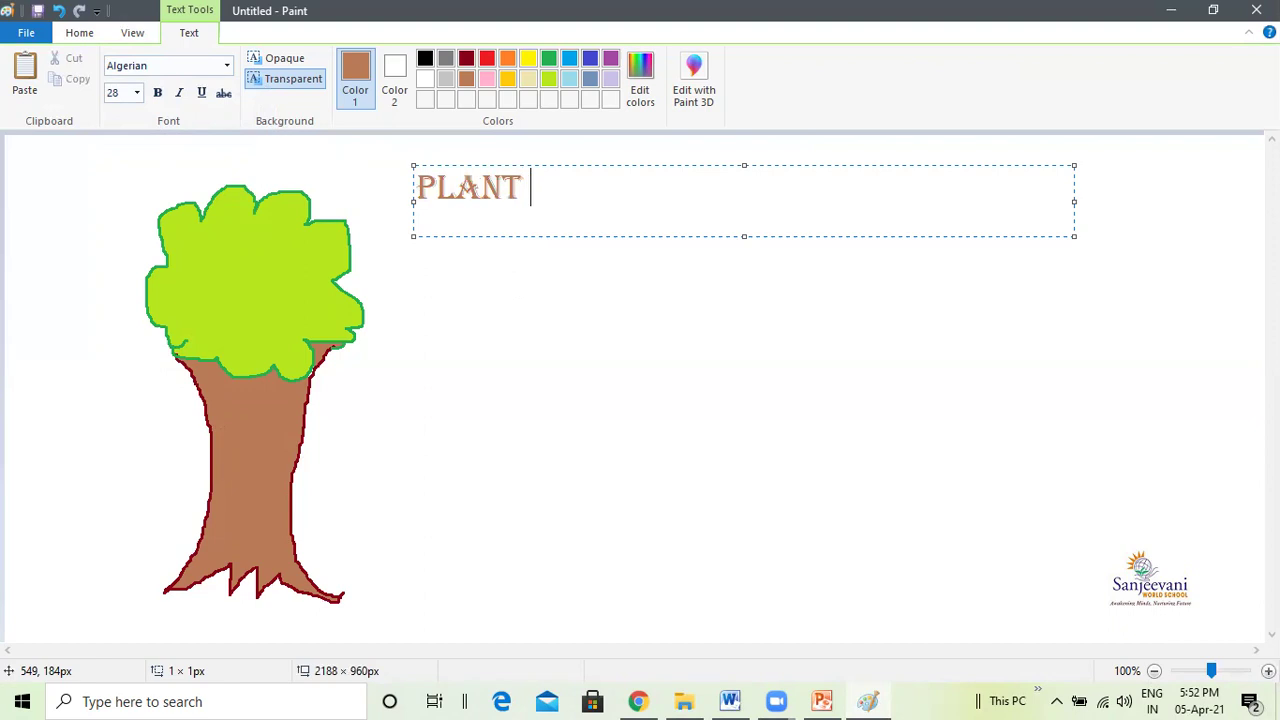
pyautogui.write('MORE ')
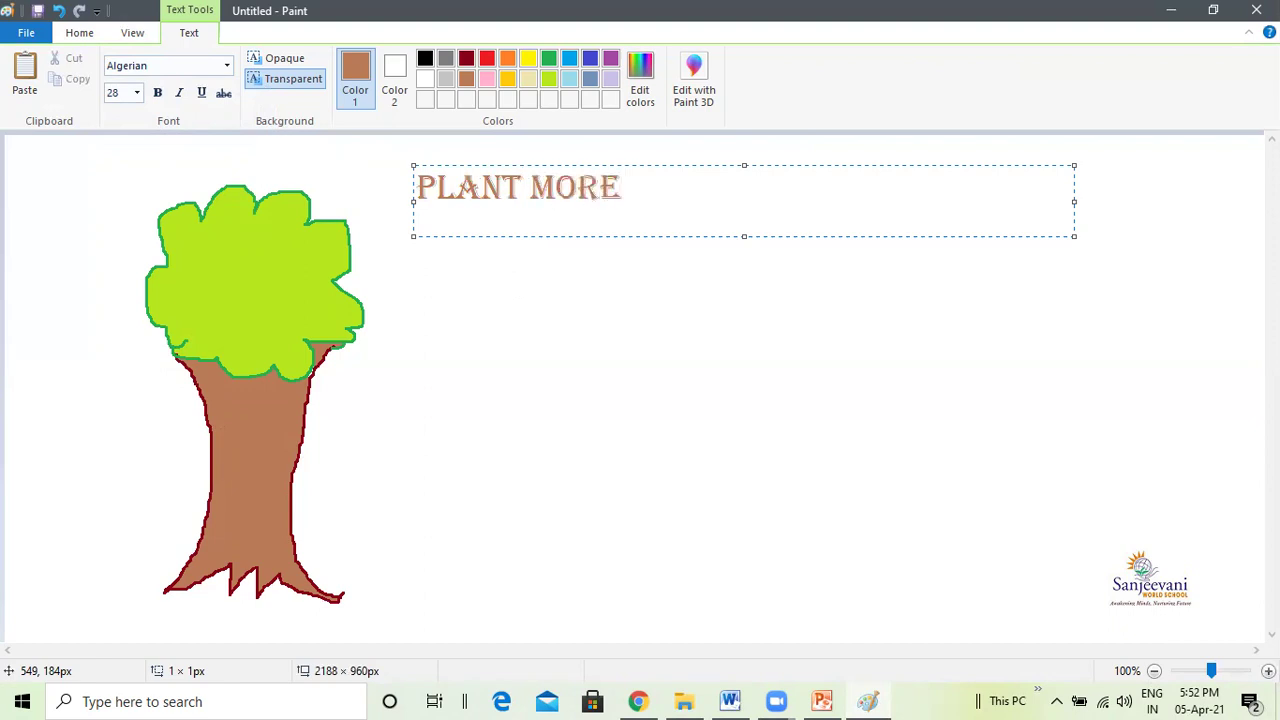
pyautogui.write('AND MORE TREES')
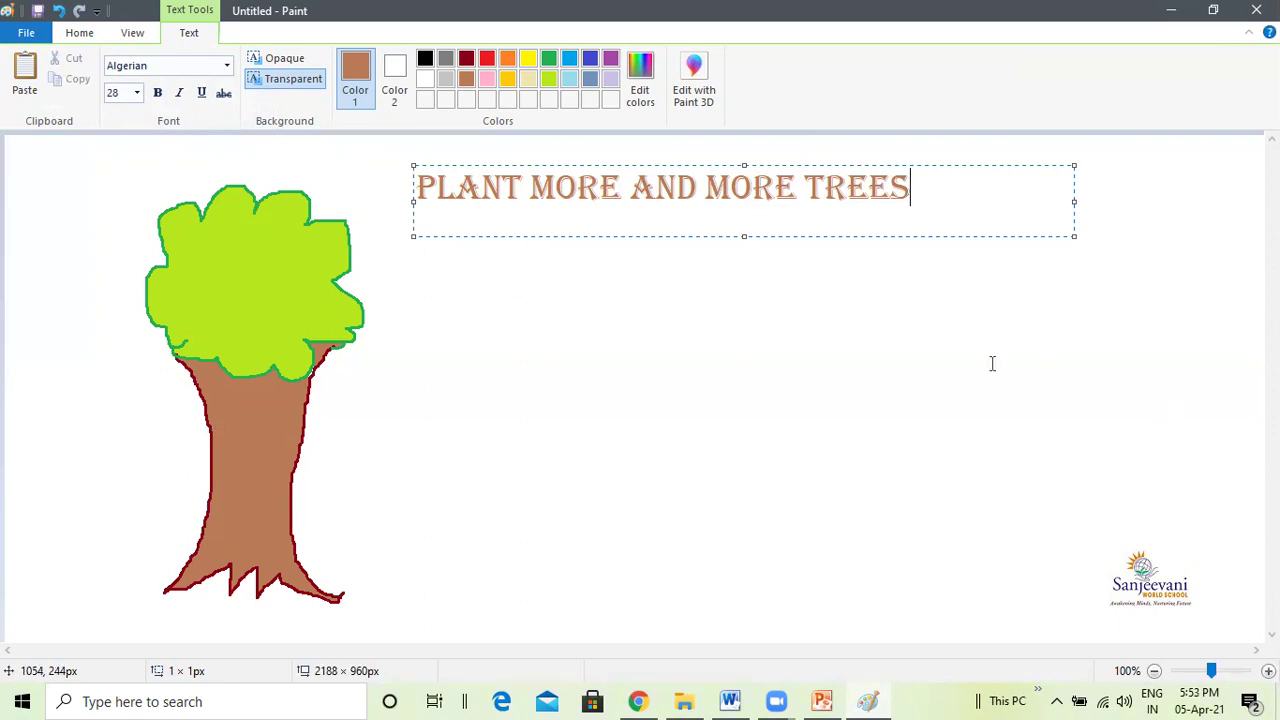
pyautogui.moveTo(920, 186); pyautogui.dragTo(407, 177)
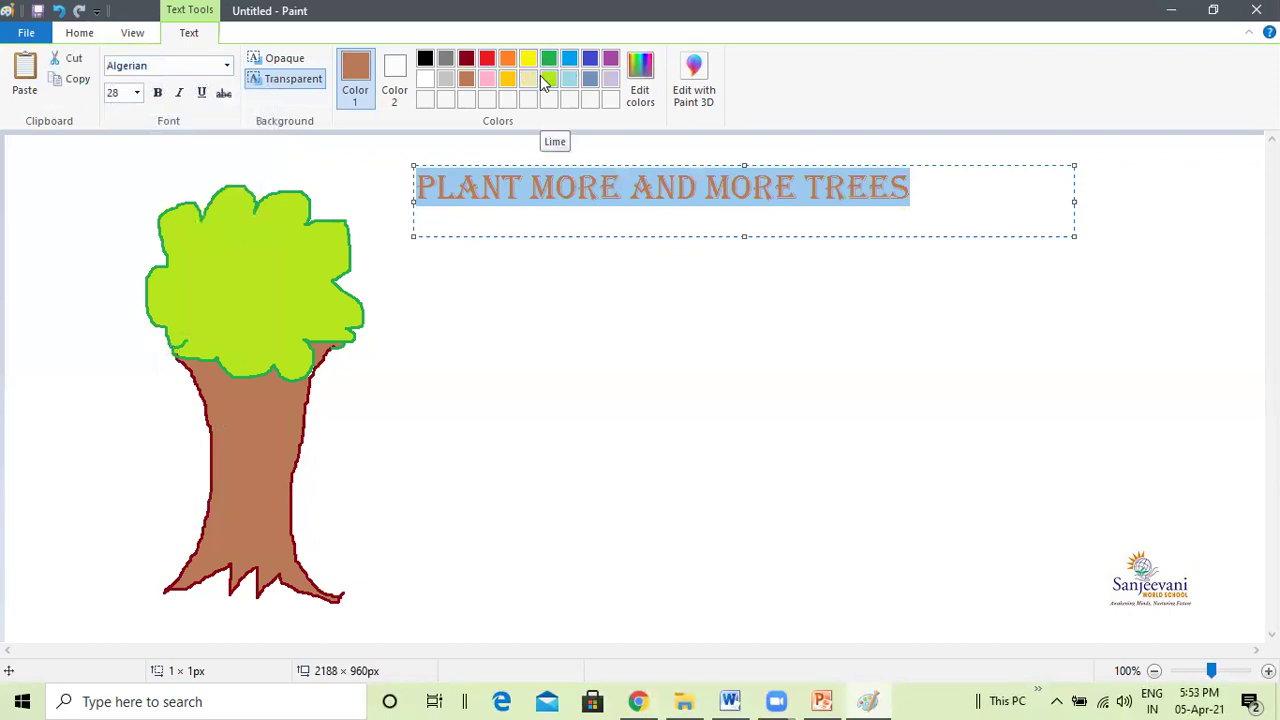
# Recolour the selected caption indigo and commit the text box to the canvas
pyautogui.click(592, 59)
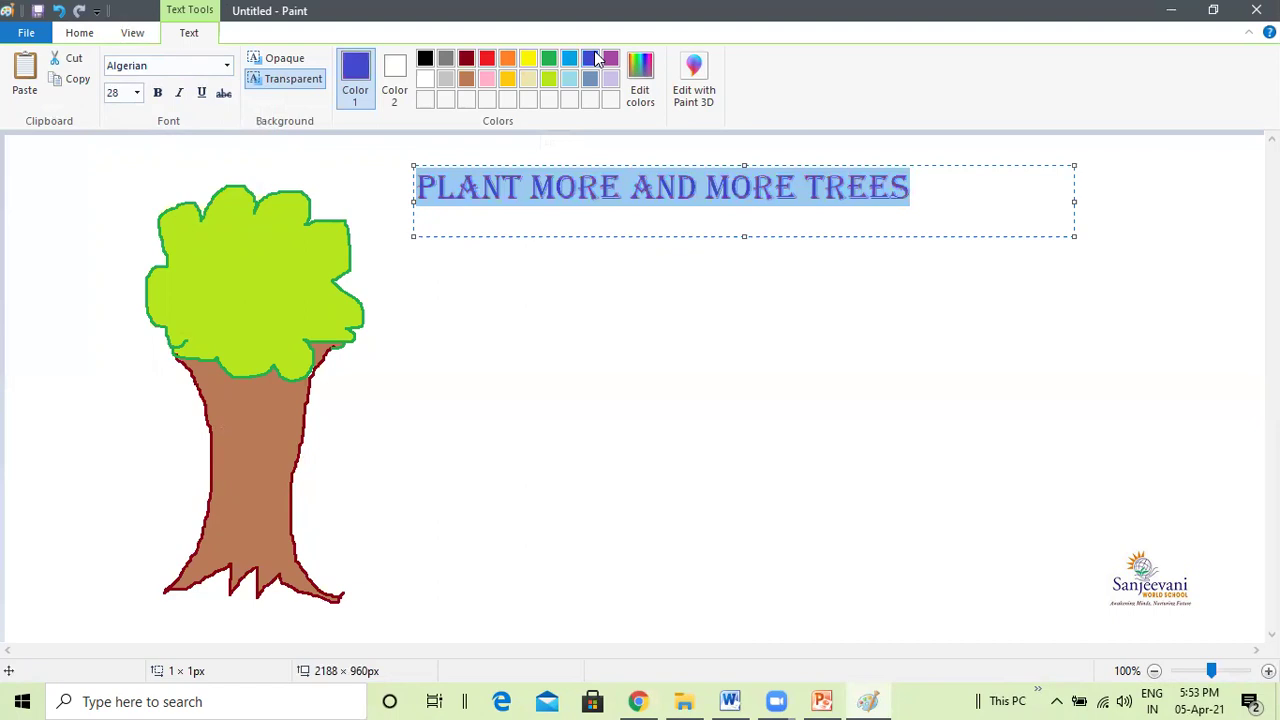
pyautogui.click(922, 196)
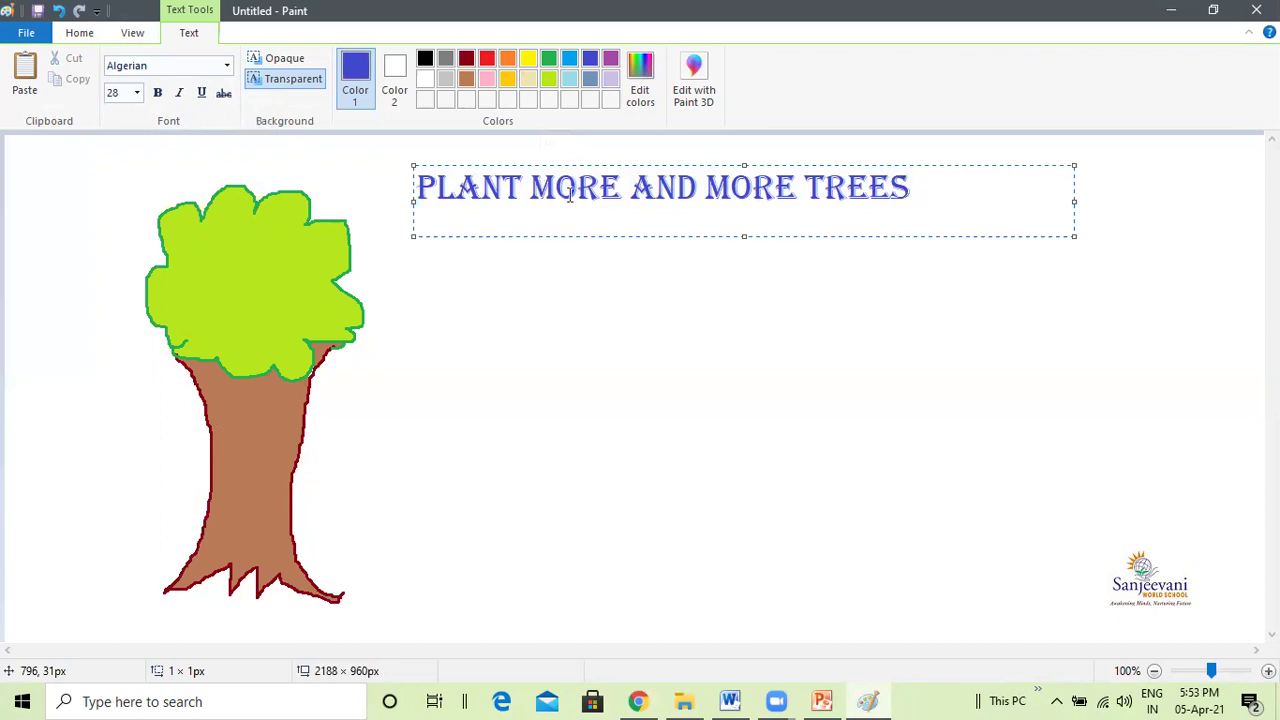
pyautogui.click(505, 332)
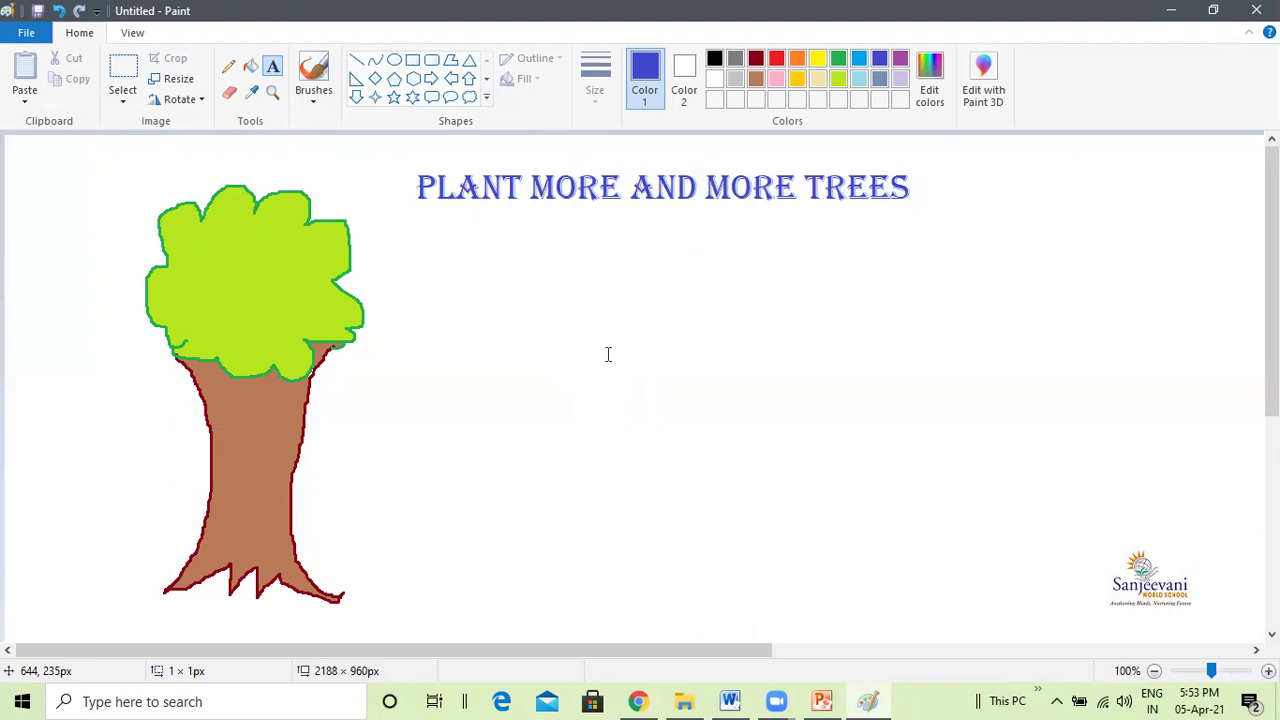
pyautogui.click(607, 354)
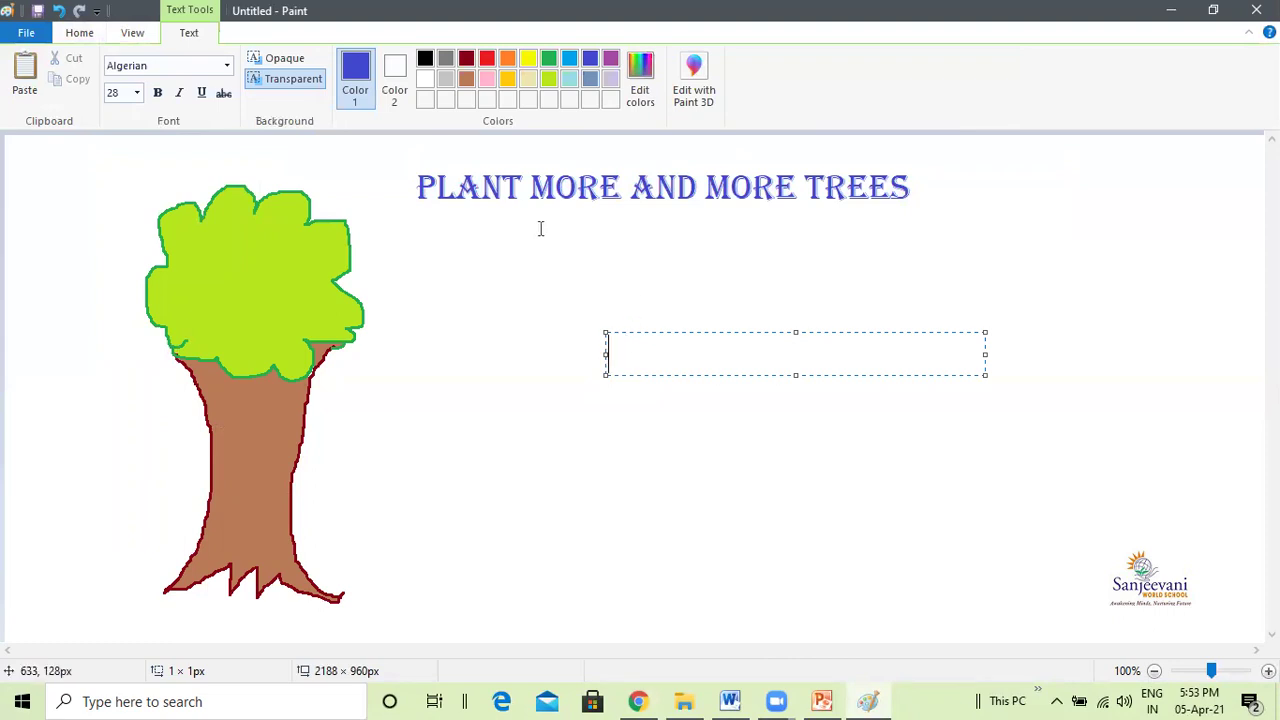
pyautogui.click(588, 310)
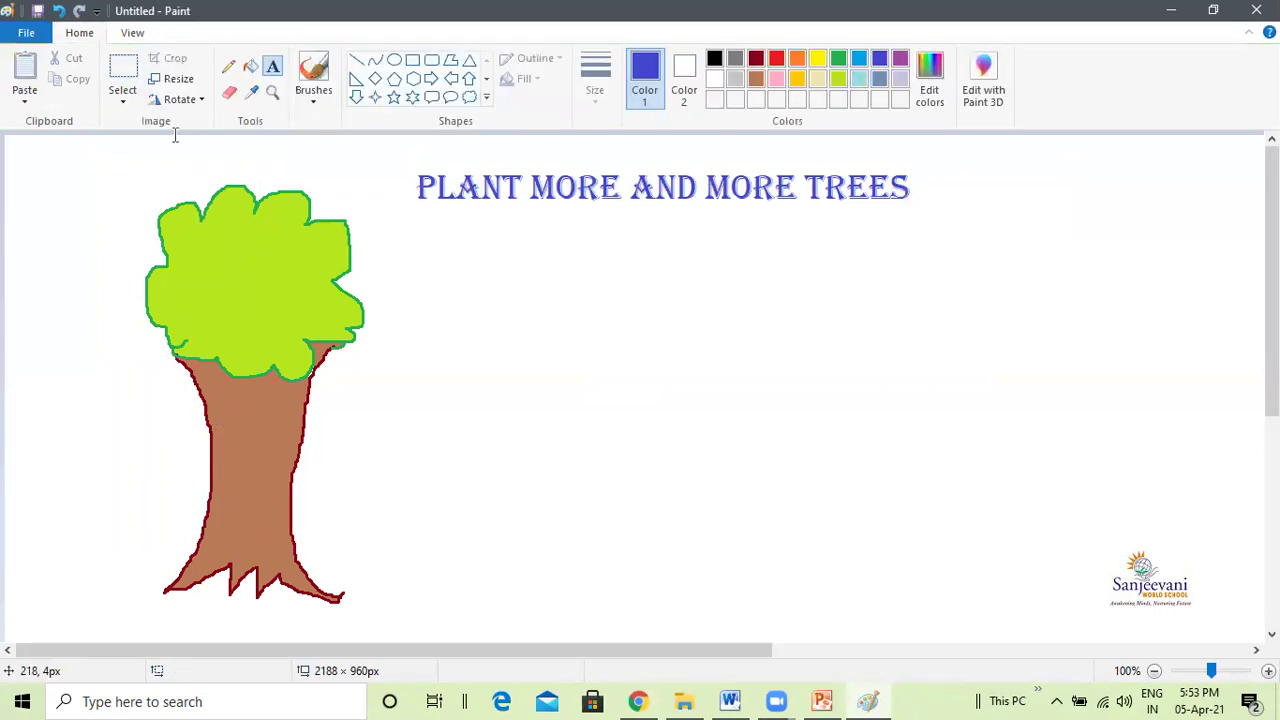
# Erase the trunk's roots with the thickest eraser, leaving a flat base
pyautogui.click(232, 95)
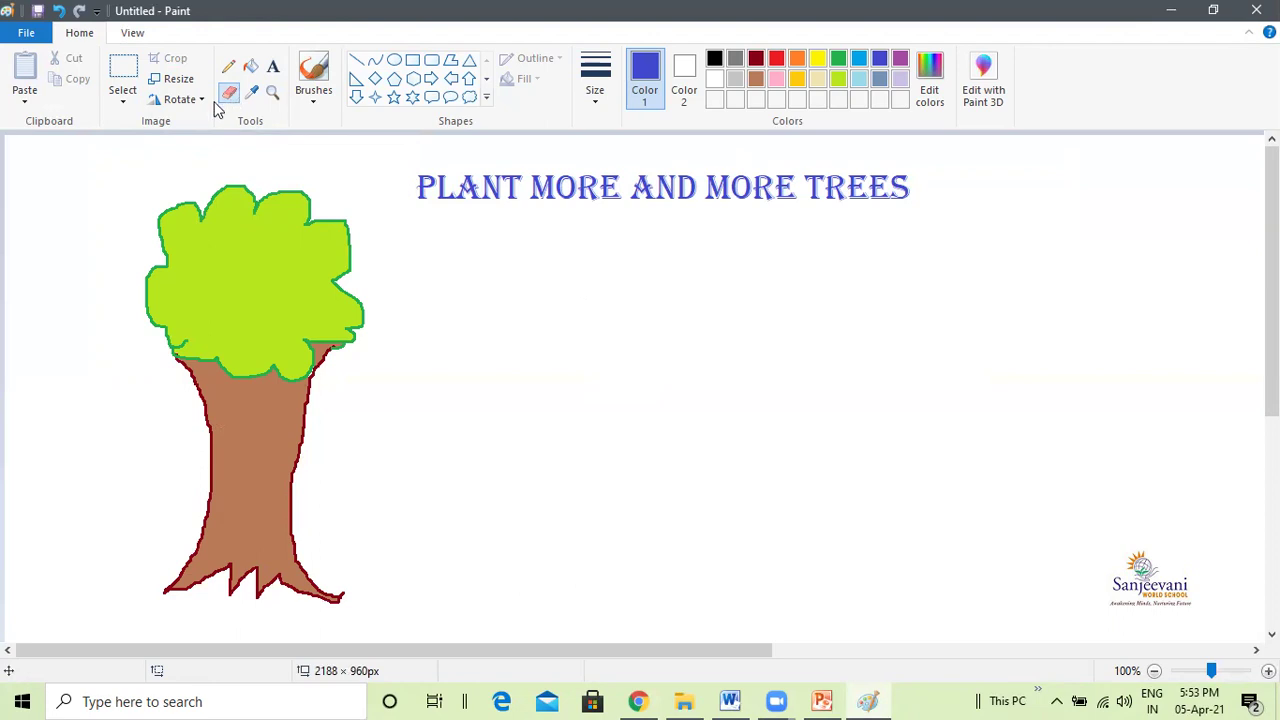
pyautogui.rightClick(229, 99)
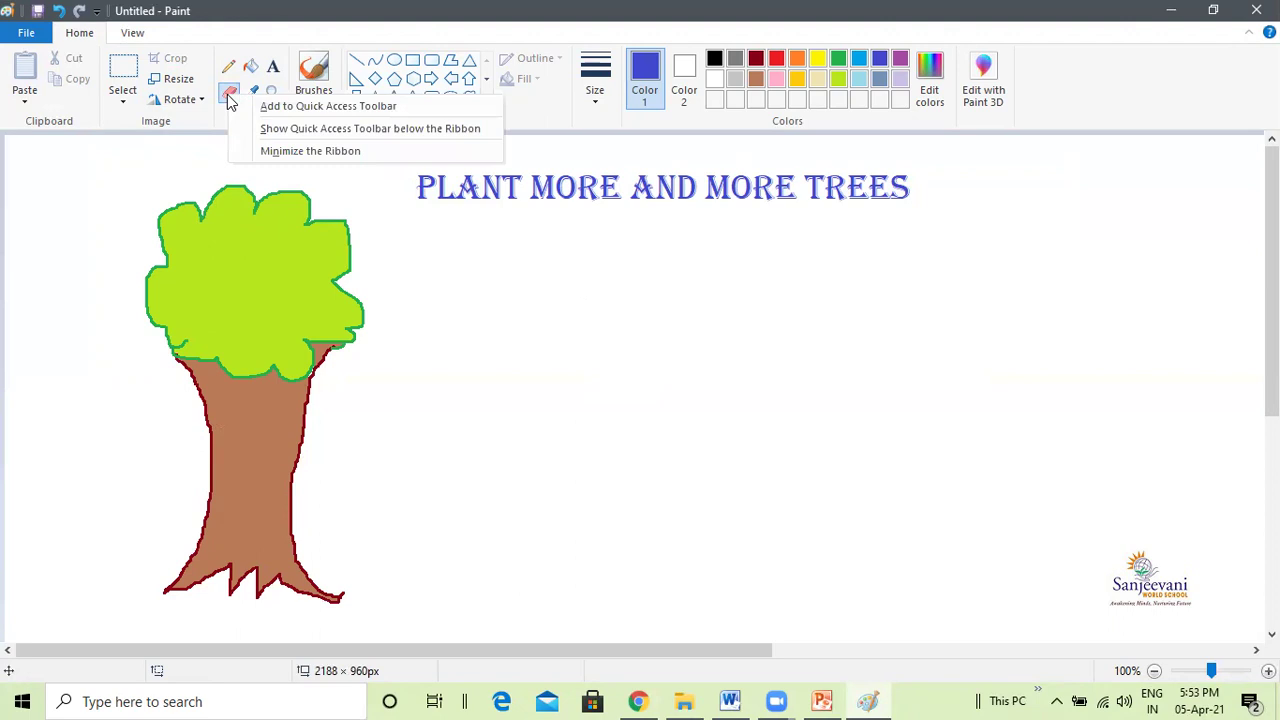
pyautogui.click(222, 126)
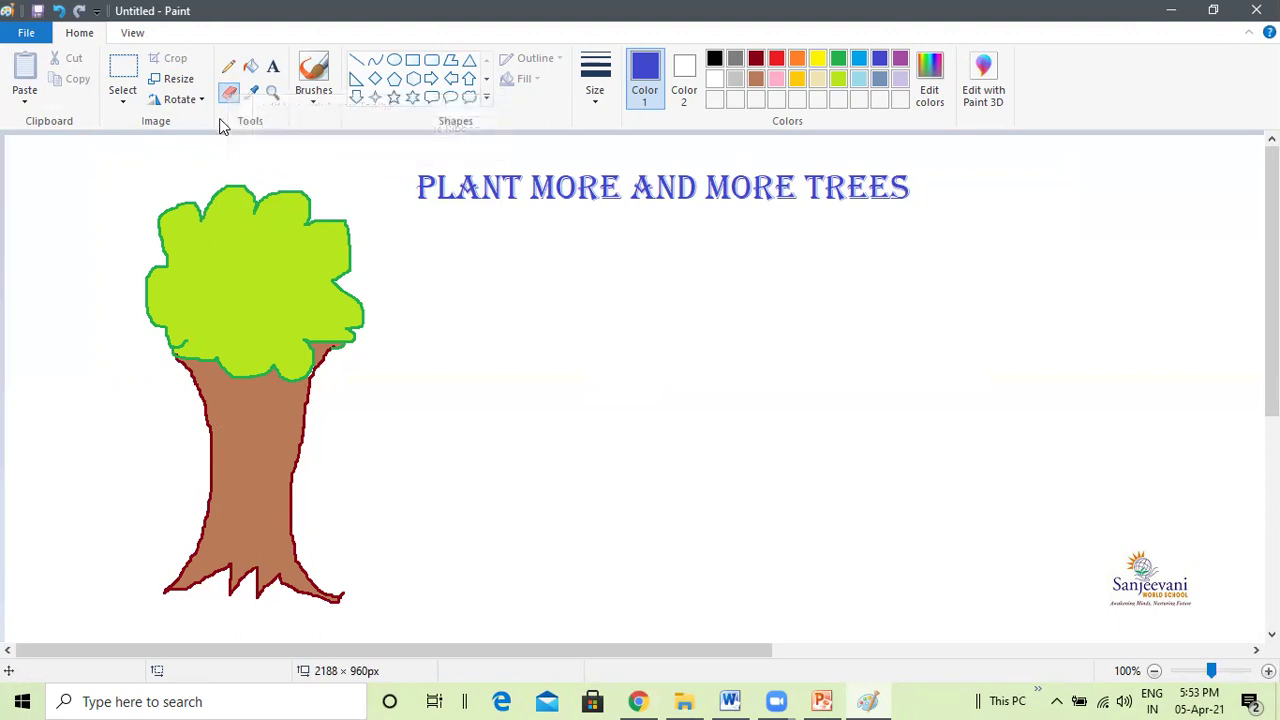
pyautogui.click(600, 103)
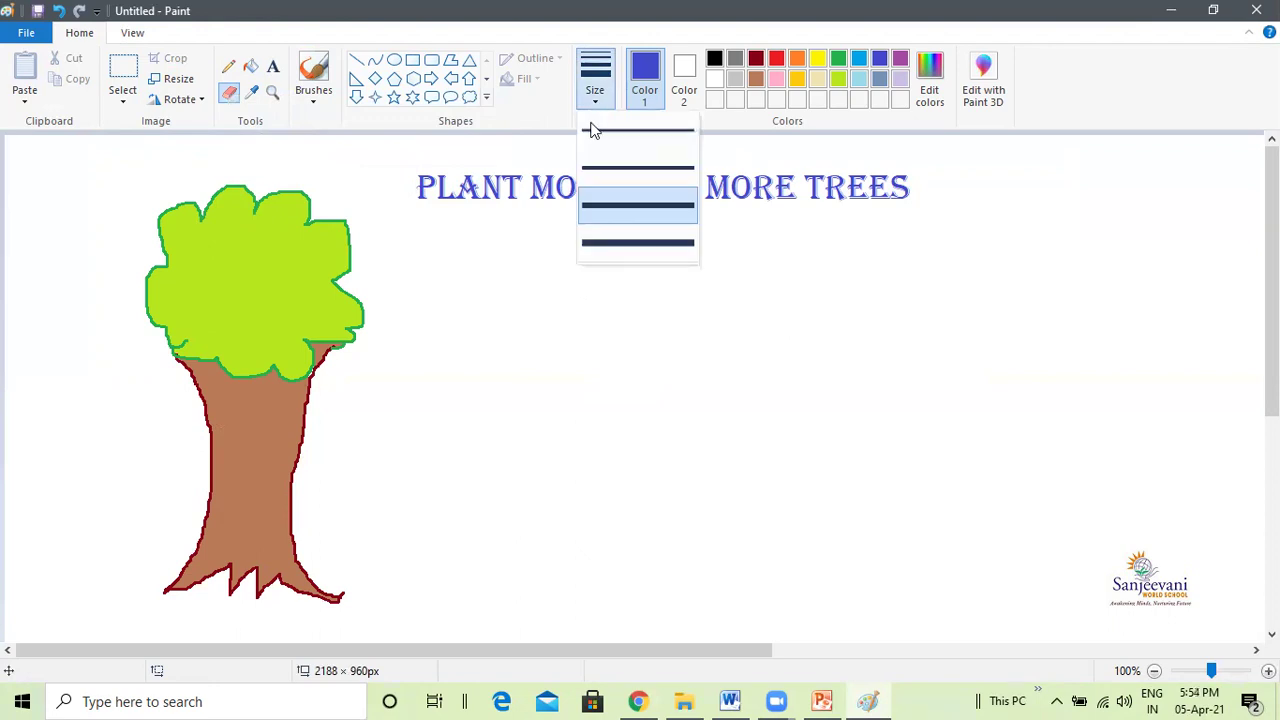
pyautogui.click(628, 240)
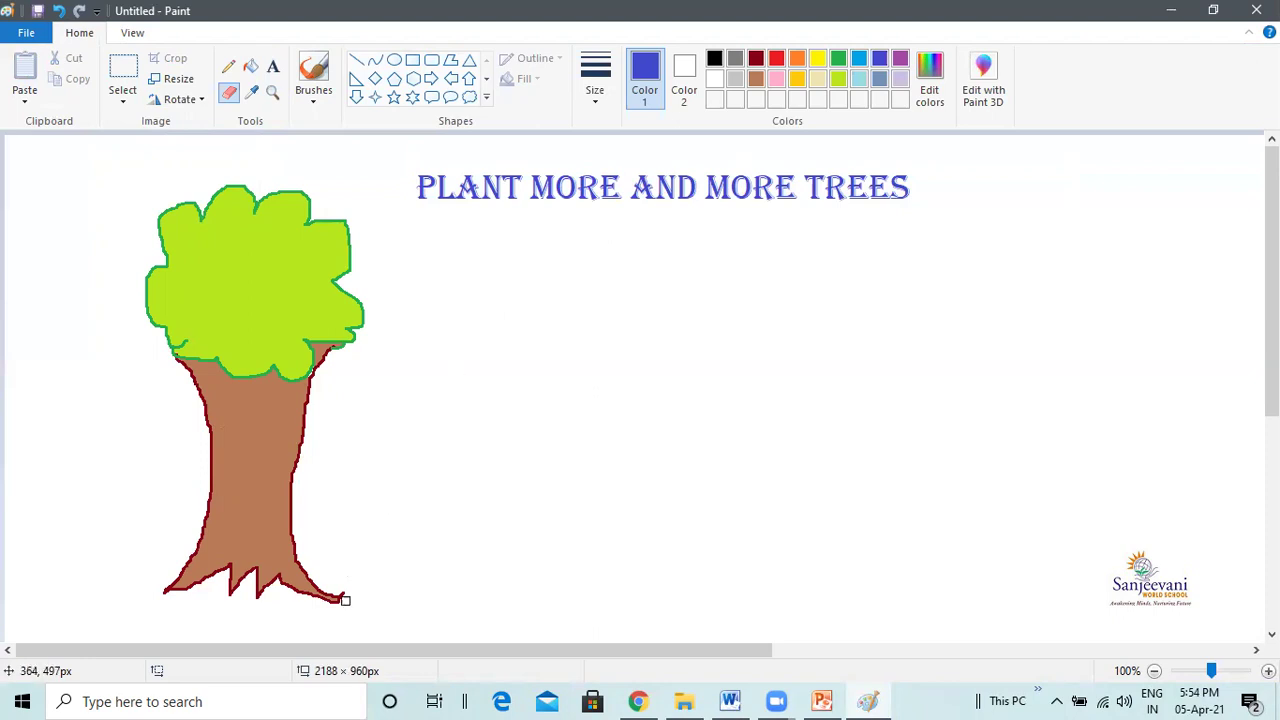
pyautogui.moveTo(344, 597)
pyautogui.mouseDown()
pyautogui.moveTo(304, 577)
pyautogui.moveTo(336, 607)
pyautogui.moveTo(343, 589)
pyautogui.moveTo(298, 589)
pyautogui.moveTo(304, 569)
pyautogui.moveTo(291, 582)
pyautogui.moveTo(306, 553)
pyautogui.moveTo(281, 588)
pyautogui.moveTo(300, 552)
pyautogui.moveTo(254, 594)
pyautogui.moveTo(279, 574)
pyautogui.moveTo(252, 577)
pyautogui.moveTo(303, 556)
pyautogui.moveTo(250, 576)
pyautogui.moveTo(294, 543)
pyautogui.moveTo(208, 592)
pyautogui.moveTo(261, 558)
pyautogui.moveTo(218, 601)
pyautogui.moveTo(252, 565)
pyautogui.moveTo(189, 587)
pyautogui.moveTo(221, 570)
pyautogui.moveTo(165, 580)
pyautogui.moveTo(214, 547)
pyautogui.moveTo(177, 575)
pyautogui.moveTo(290, 539)
pyautogui.moveTo(185, 558)
pyautogui.moveTo(297, 545)
pyautogui.moveTo(195, 543)
pyautogui.moveTo(325, 541)
pyautogui.moveTo(196, 526)
pyautogui.moveTo(300, 534)
pyautogui.moveTo(189, 535)
pyautogui.moveTo(335, 533)
pyautogui.moveTo(178, 543)
pyautogui.moveTo(279, 533)
pyautogui.moveTo(220, 526)
pyautogui.moveTo(300, 526)
pyautogui.moveTo(203, 514)
pyautogui.moveTo(348, 522)
pyautogui.mouseUp()
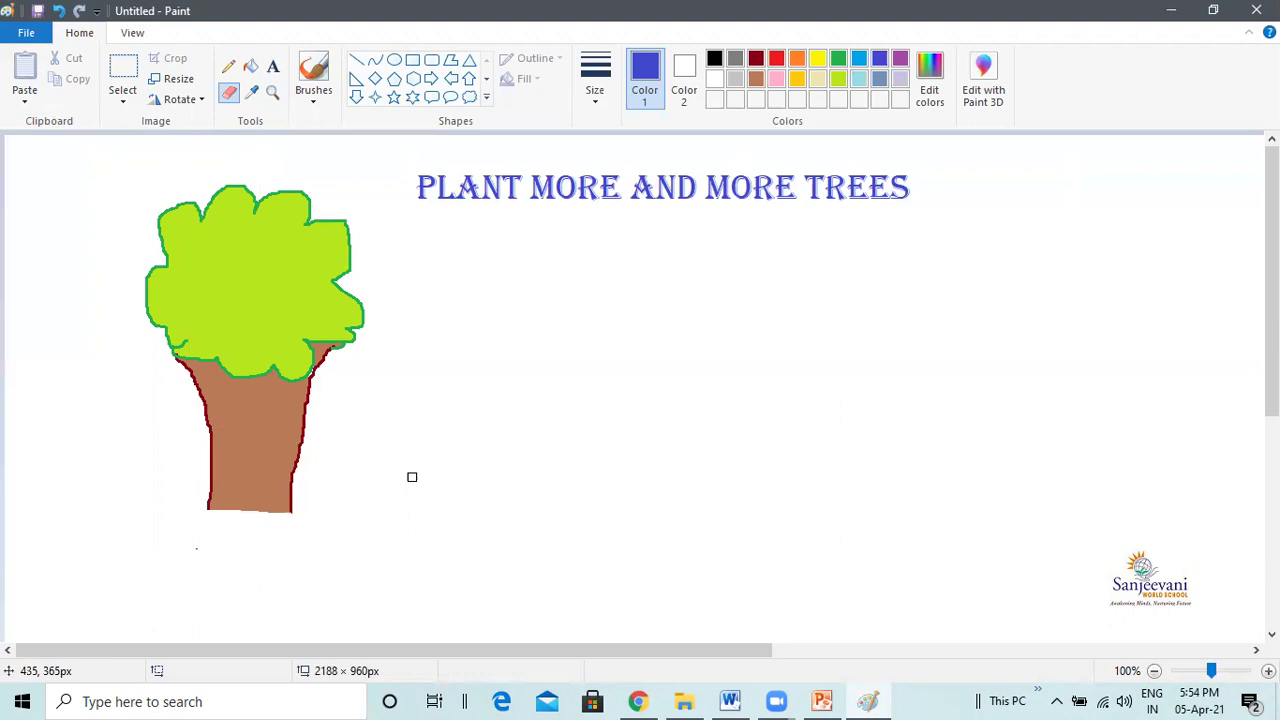
pyautogui.click(315, 104)
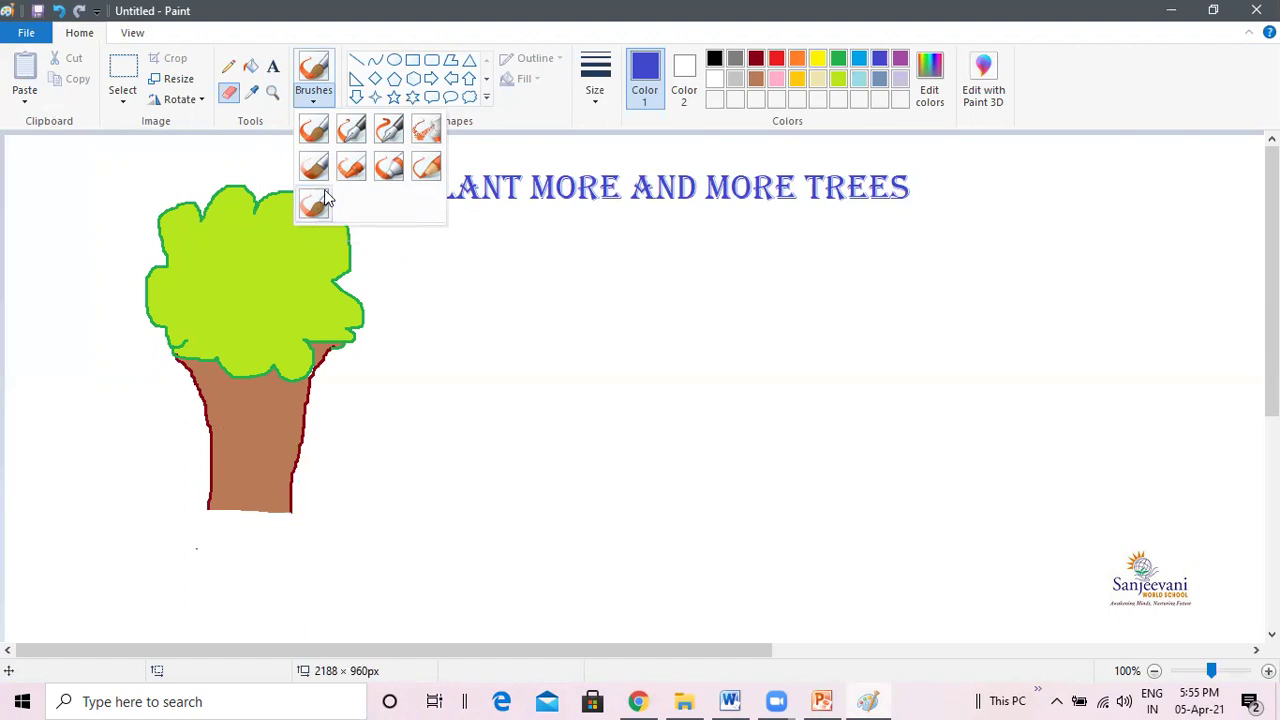
# Choose the Calligraphy brush 1 and set the painting colour to red
pyautogui.click(352, 131)
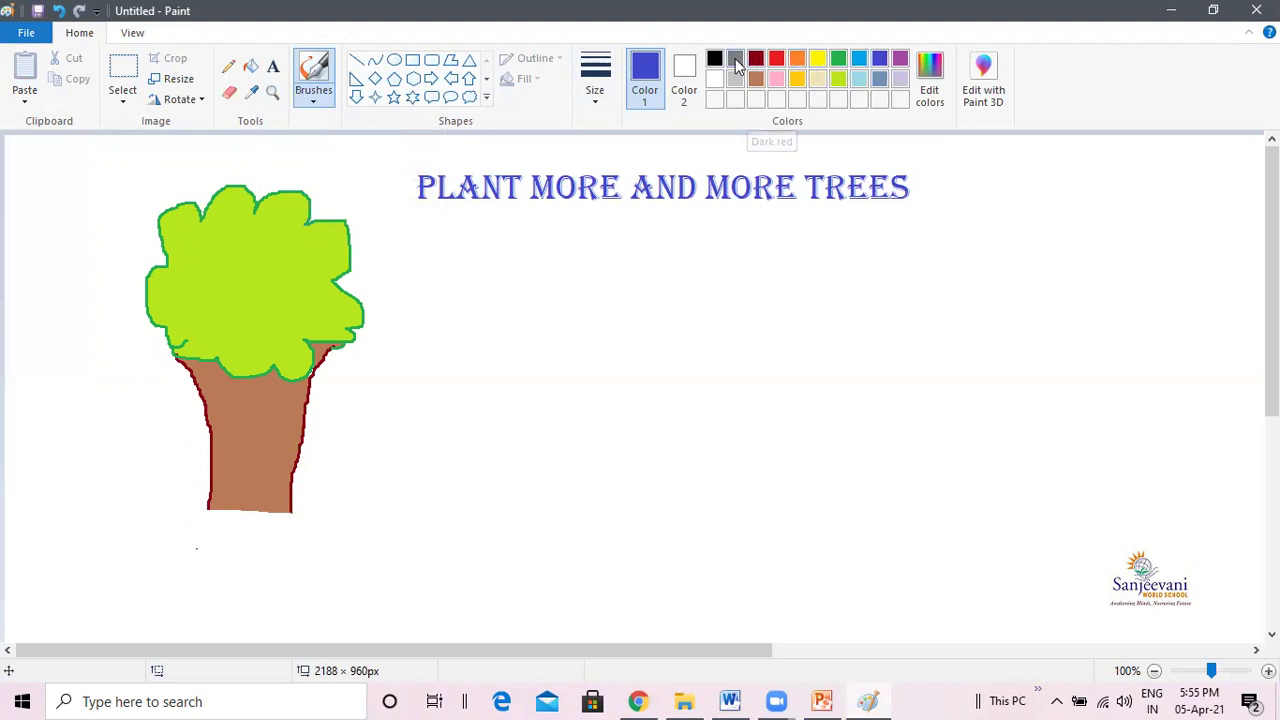
pyautogui.click(778, 62)
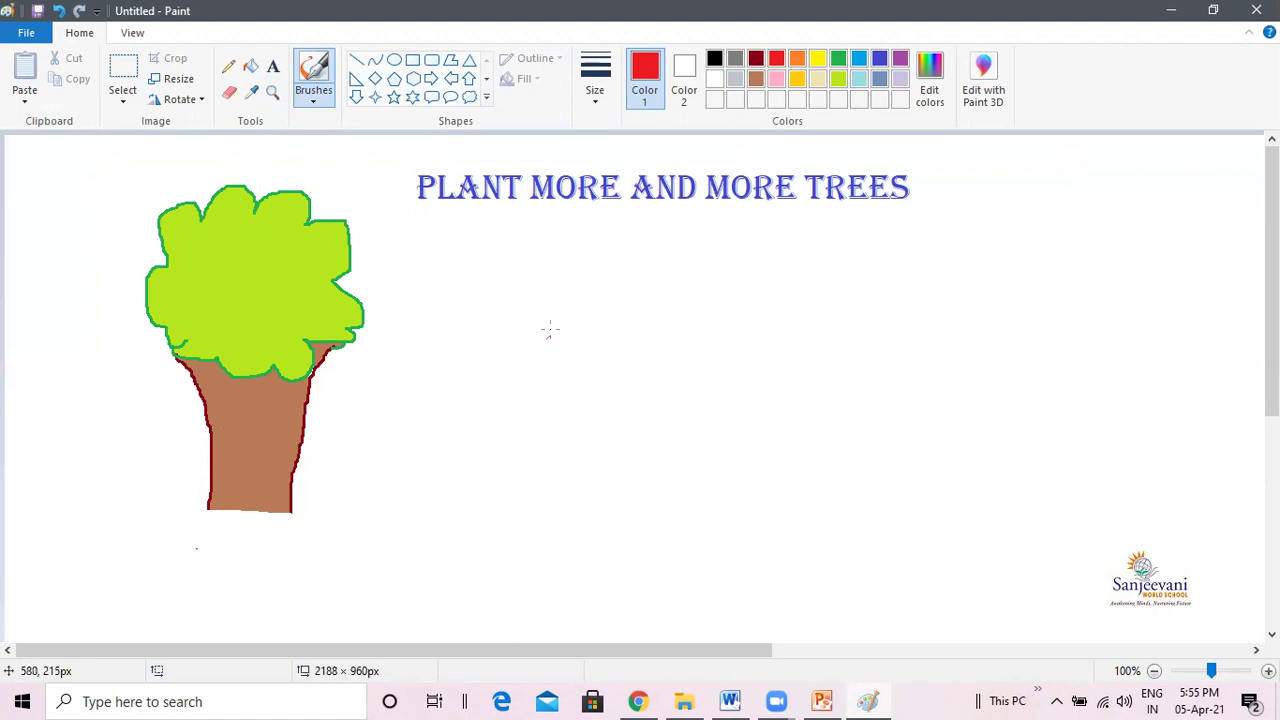
# Paint three red wavy lines right of the tree, each with a different brush style
pyautogui.moveTo(552, 325)
pyautogui.mouseDown()
pyautogui.moveTo(596, 290)
pyautogui.moveTo(675, 323)
pyautogui.moveTo(716, 320)
pyautogui.moveTo(775, 271)
pyautogui.mouseUp()
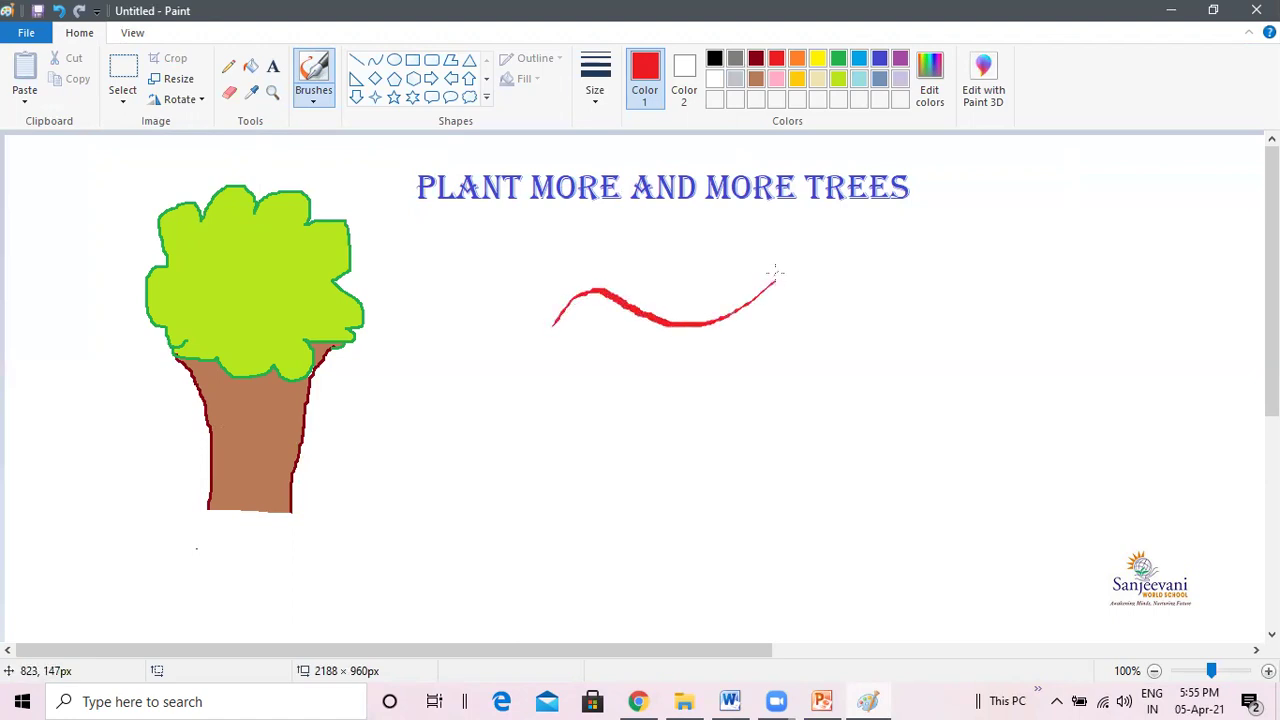
pyautogui.click(313, 97)
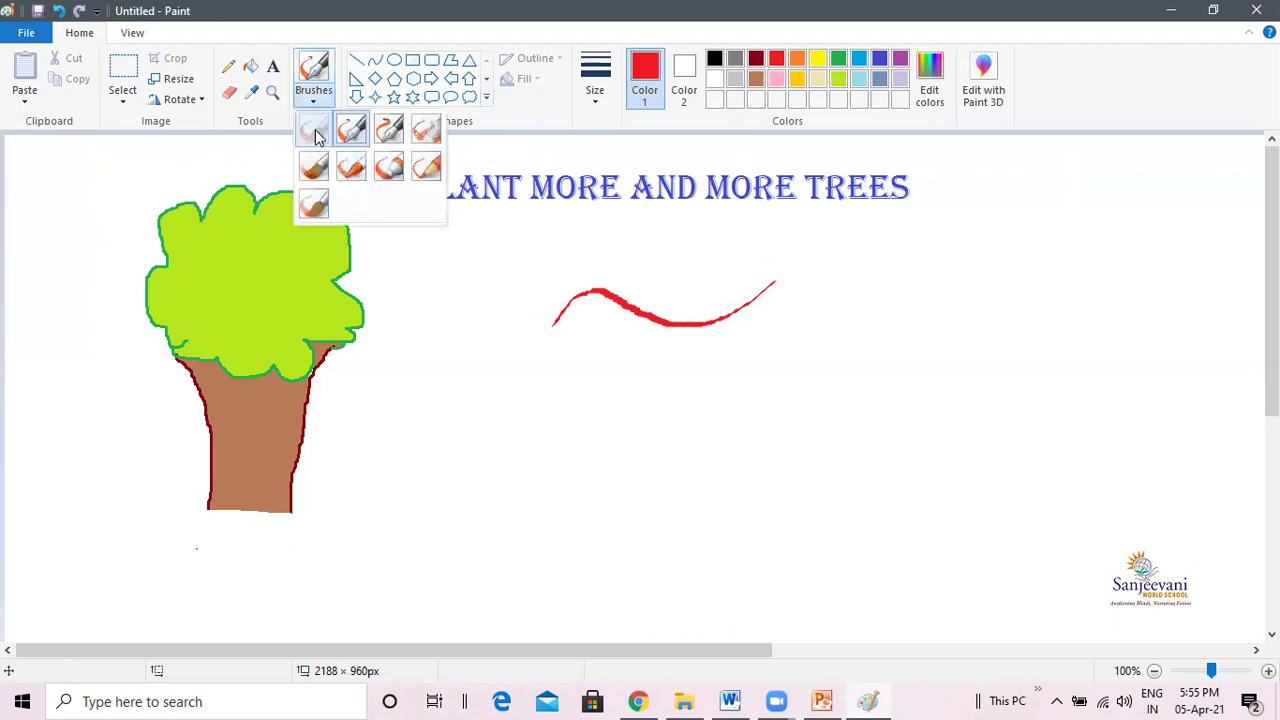
pyautogui.click(315, 135)
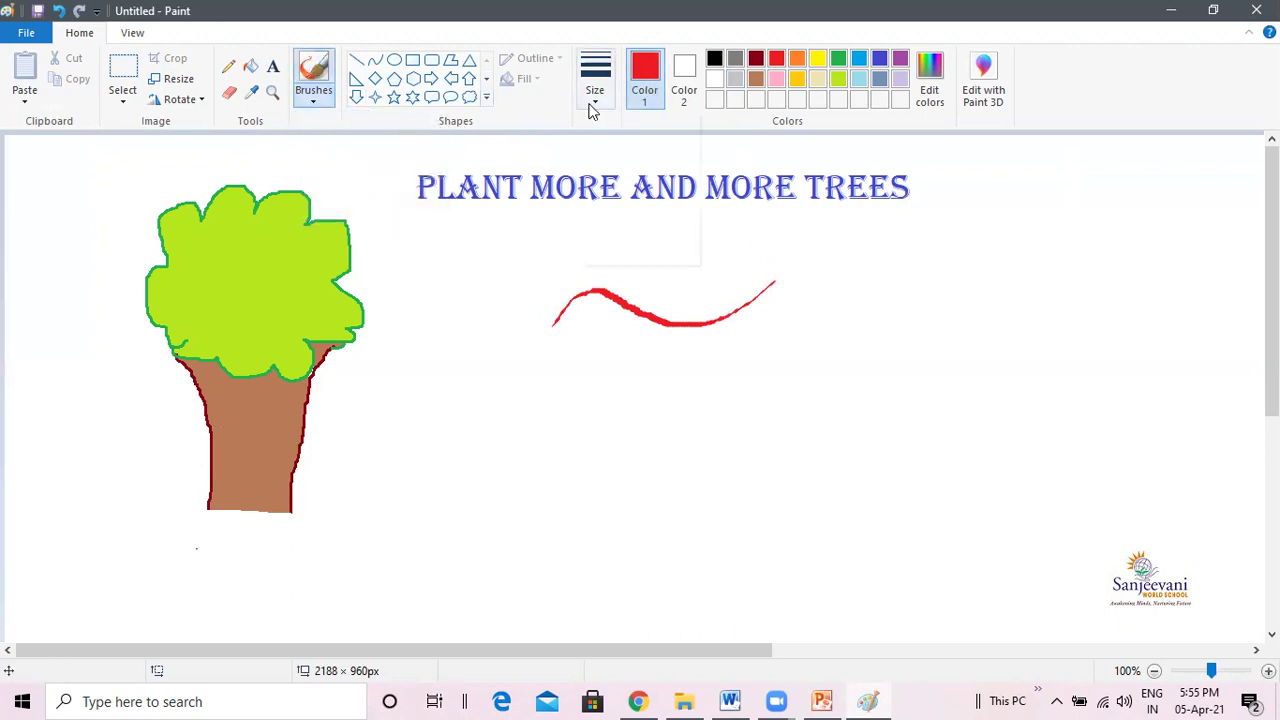
pyautogui.click(583, 199)
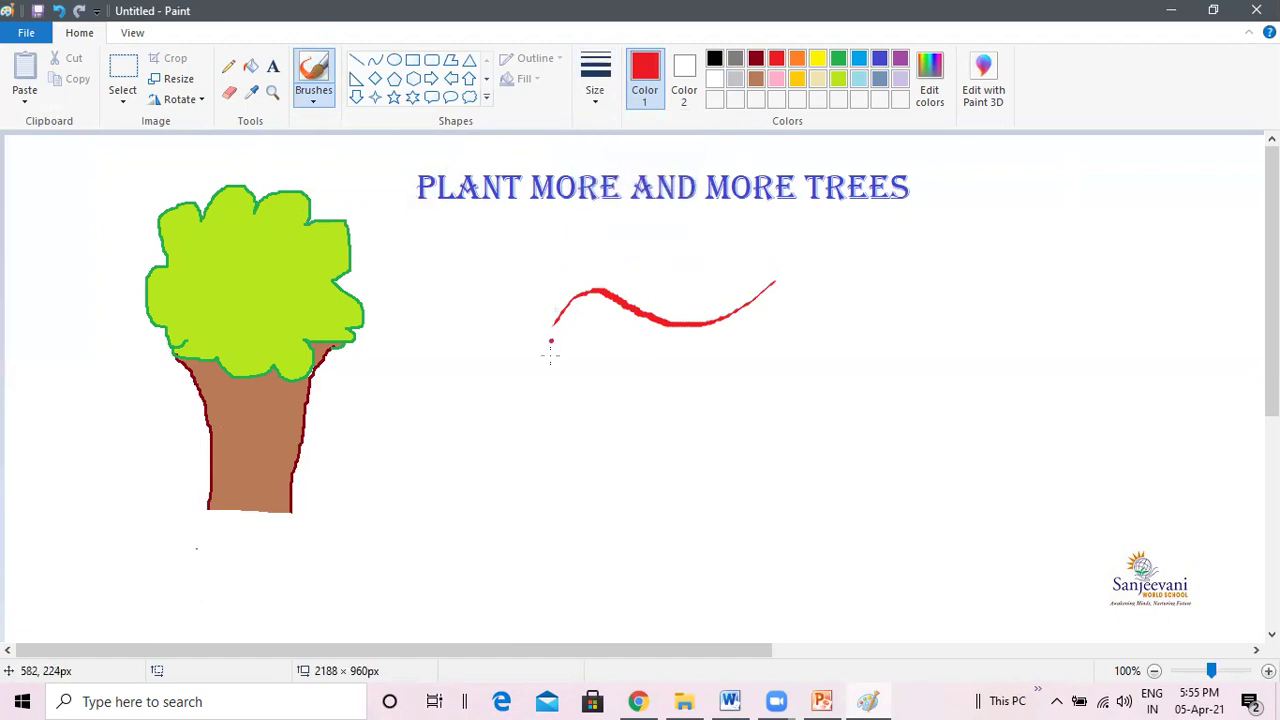
pyautogui.moveTo(550, 384)
pyautogui.mouseDown()
pyautogui.moveTo(608, 354)
pyautogui.moveTo(644, 384)
pyautogui.moveTo(686, 391)
pyautogui.moveTo(736, 373)
pyautogui.moveTo(775, 333)
pyautogui.mouseUp()
pyautogui.click(314, 101)
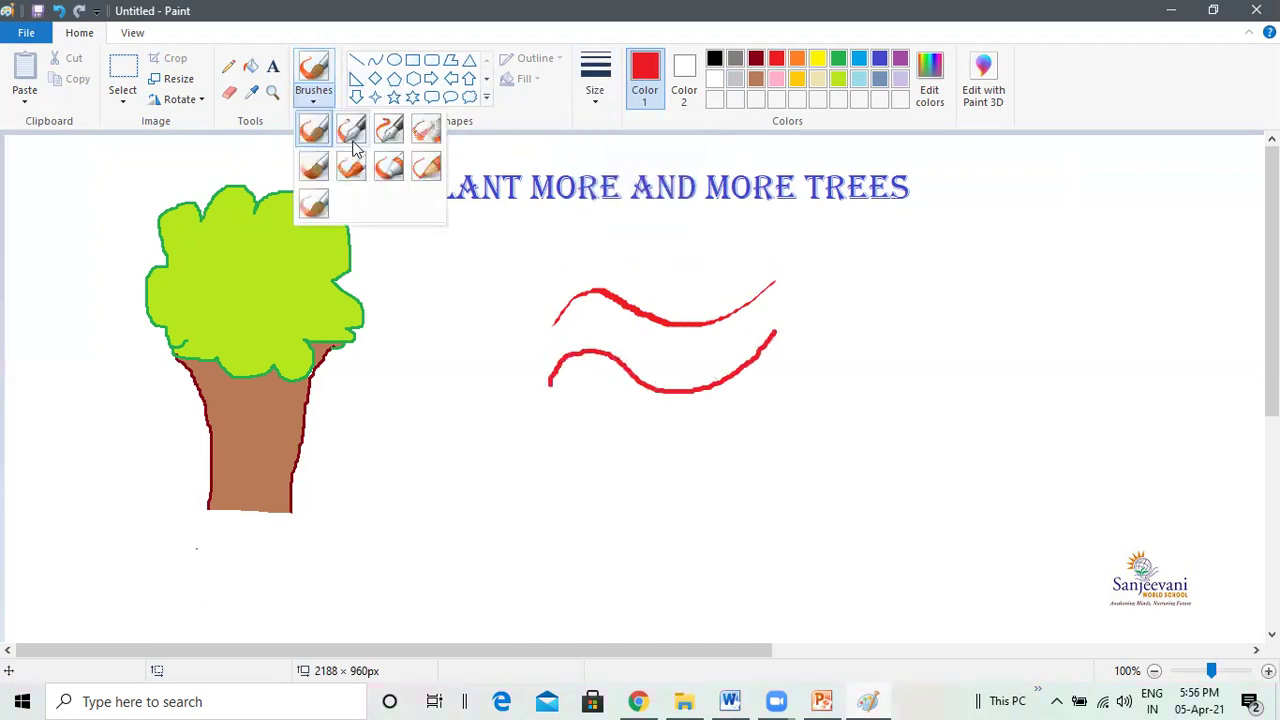
pyautogui.click(389, 134)
pyautogui.moveTo(548, 457)
pyautogui.mouseDown()
pyautogui.moveTo(558, 426)
pyautogui.moveTo(582, 421)
pyautogui.moveTo(619, 467)
pyautogui.moveTo(687, 468)
pyautogui.moveTo(770, 410)
pyautogui.mouseUp()
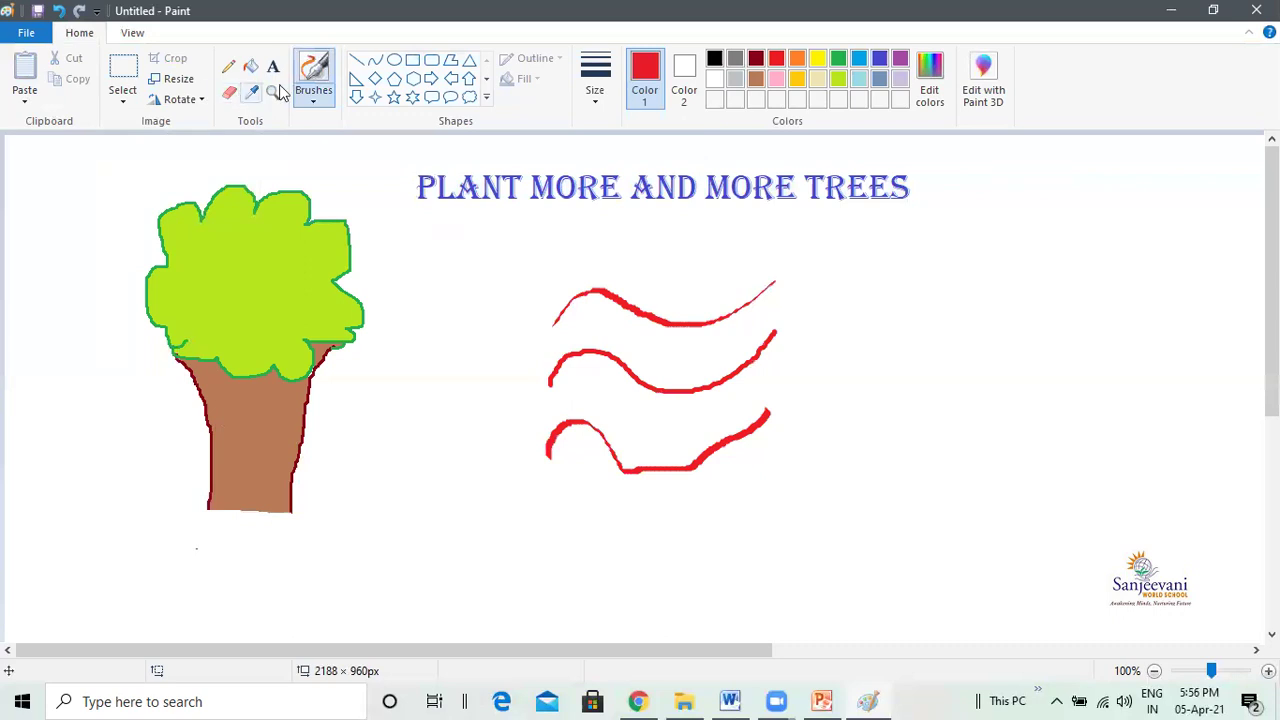
# Spray a grainy red wave further right with the Airbrush
pyautogui.click(307, 100)
pyautogui.click(423, 131)
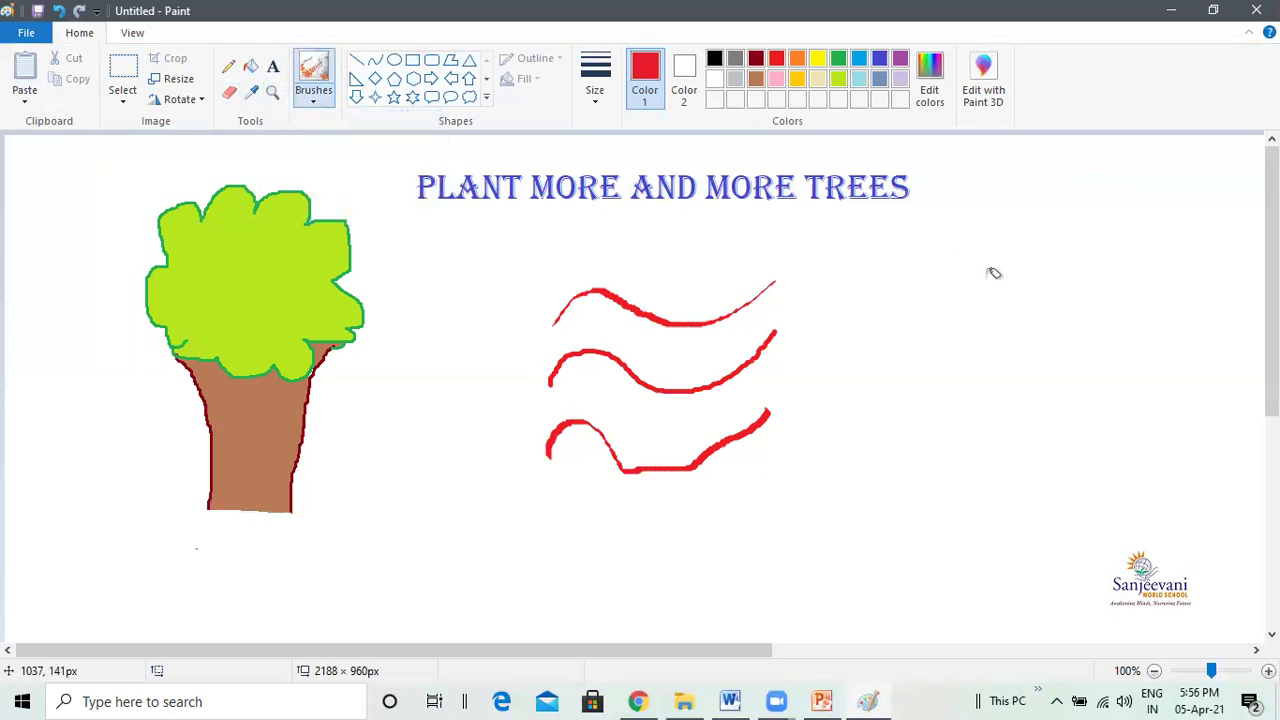
pyautogui.moveTo(862, 283)
pyautogui.mouseDown()
pyautogui.moveTo(892, 248)
pyautogui.moveTo(979, 265)
pyautogui.moveTo(1056, 242)
pyautogui.moveTo(1076, 212)
pyautogui.mouseUp()
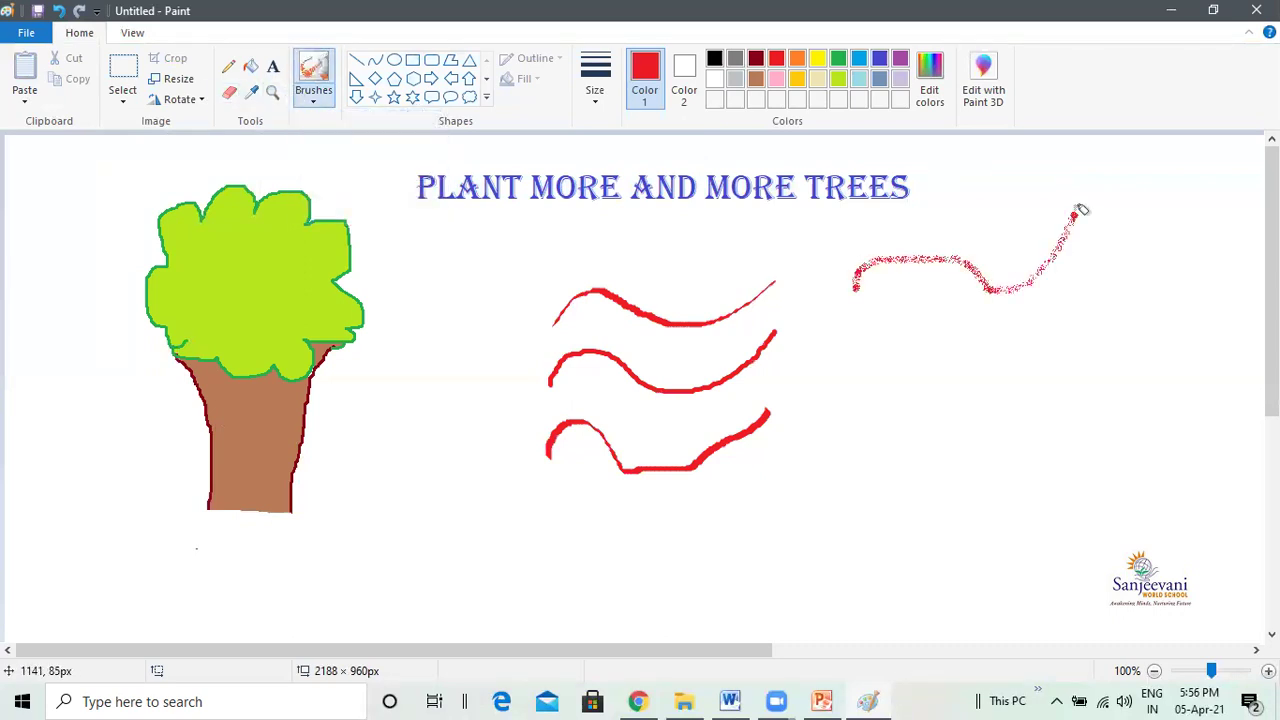
# Paint a red oil-brush stroke on the right of the canvas
pyautogui.click(313, 90)
pyautogui.click(313, 205)
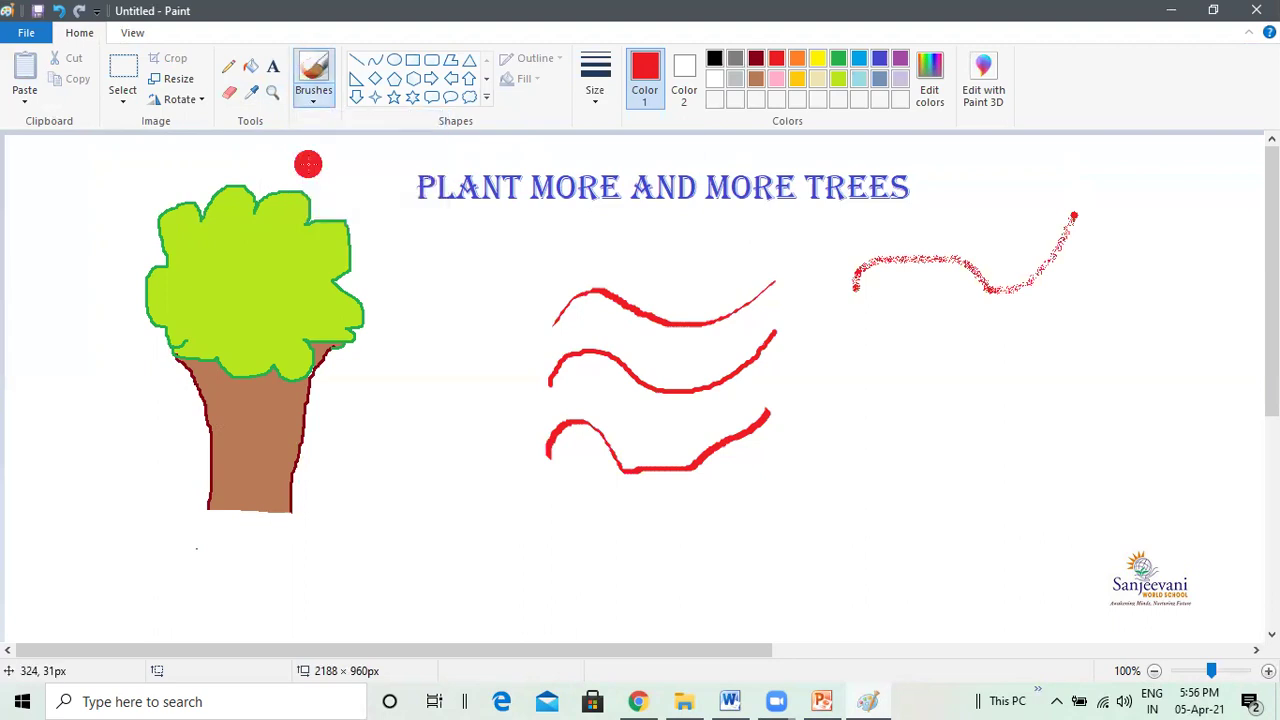
pyautogui.click(313, 105)
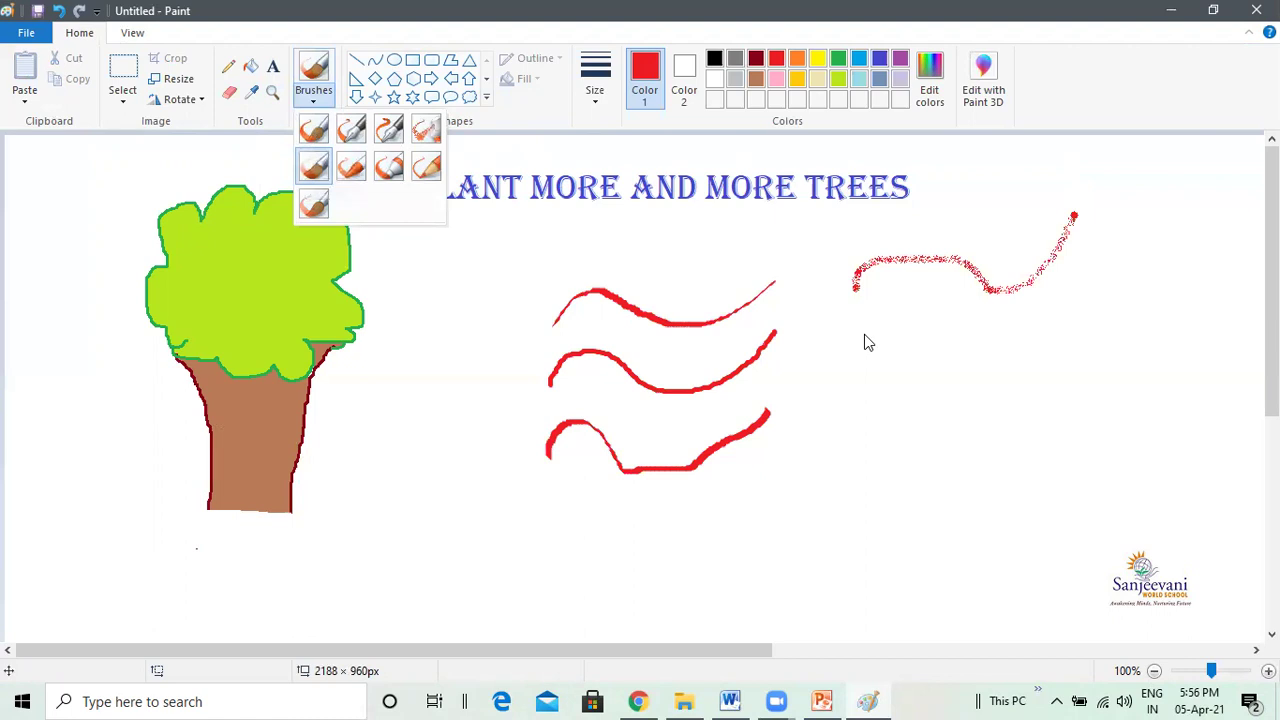
pyautogui.click(937, 343)
pyautogui.moveTo(843, 333)
pyautogui.mouseDown()
pyautogui.moveTo(876, 326)
pyautogui.moveTo(988, 352)
pyautogui.moveTo(1078, 310)
pyautogui.mouseUp()
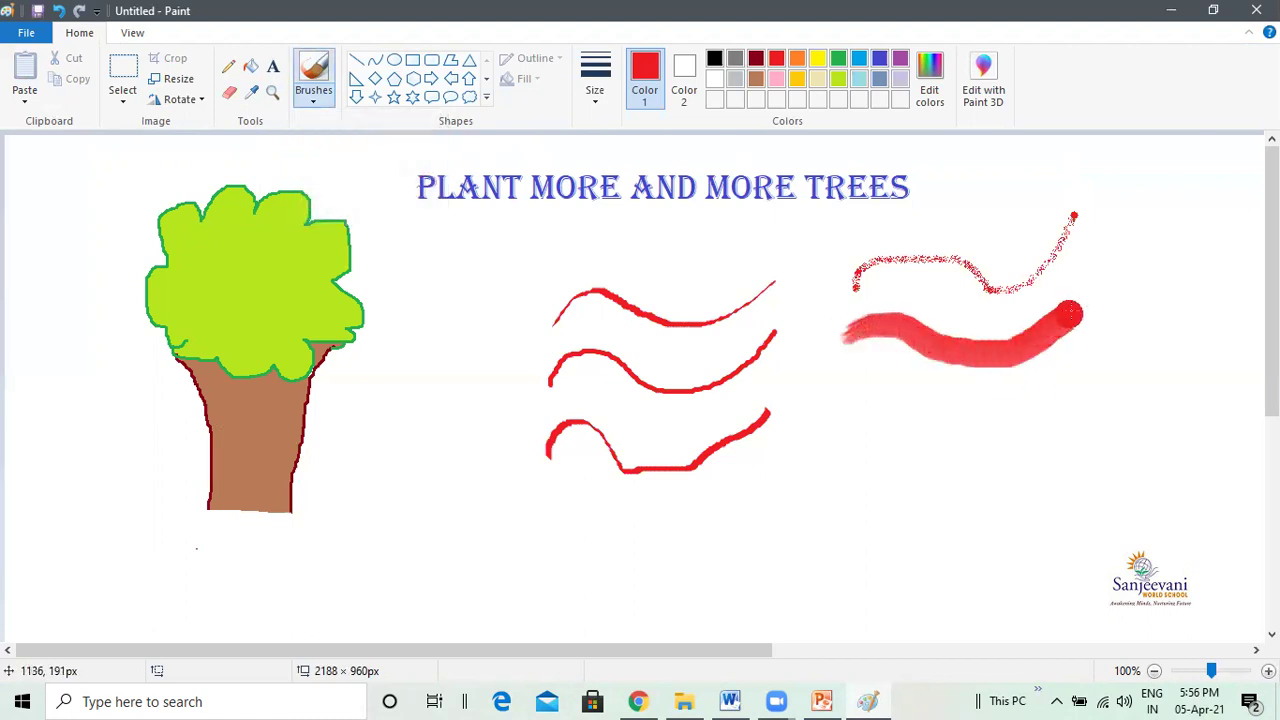
# Add red crayon and marker brush strokes stacked below the oil stroke
pyautogui.click(310, 100)
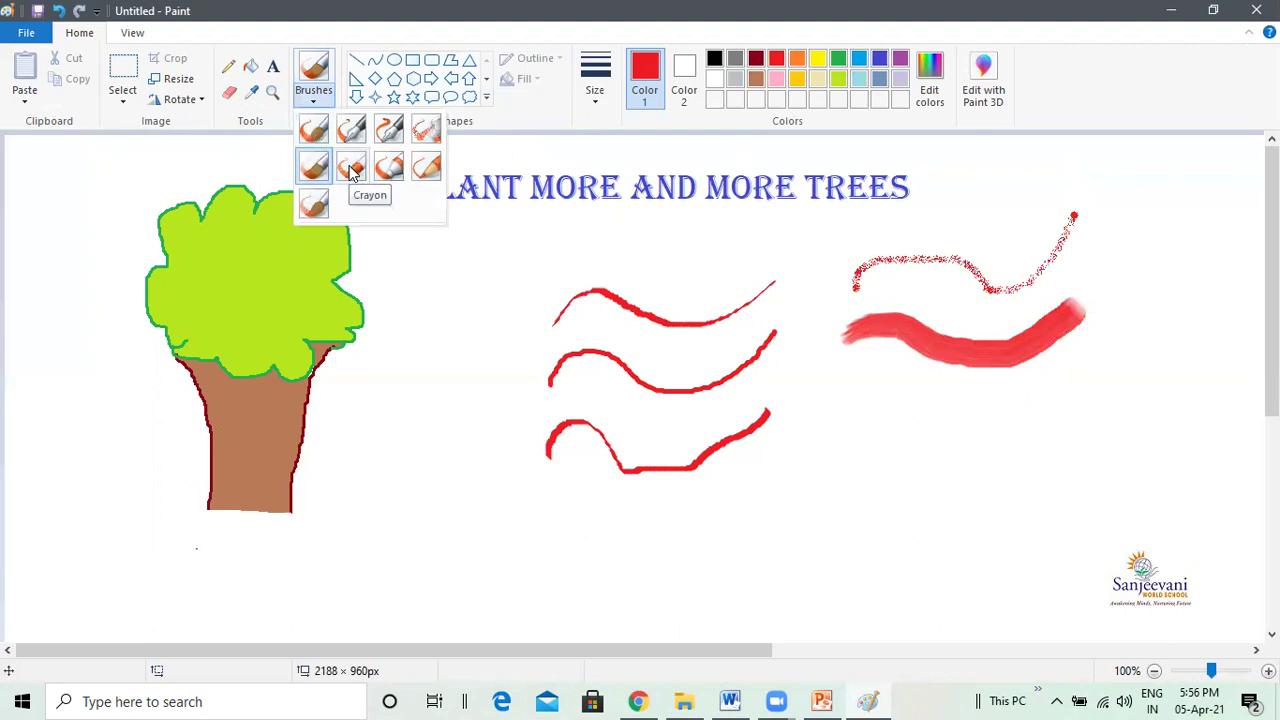
pyautogui.click(351, 172)
pyautogui.moveTo(838, 402)
pyautogui.mouseDown()
pyautogui.moveTo(1007, 434)
pyautogui.moveTo(1137, 385)
pyautogui.mouseUp()
pyautogui.click(303, 104)
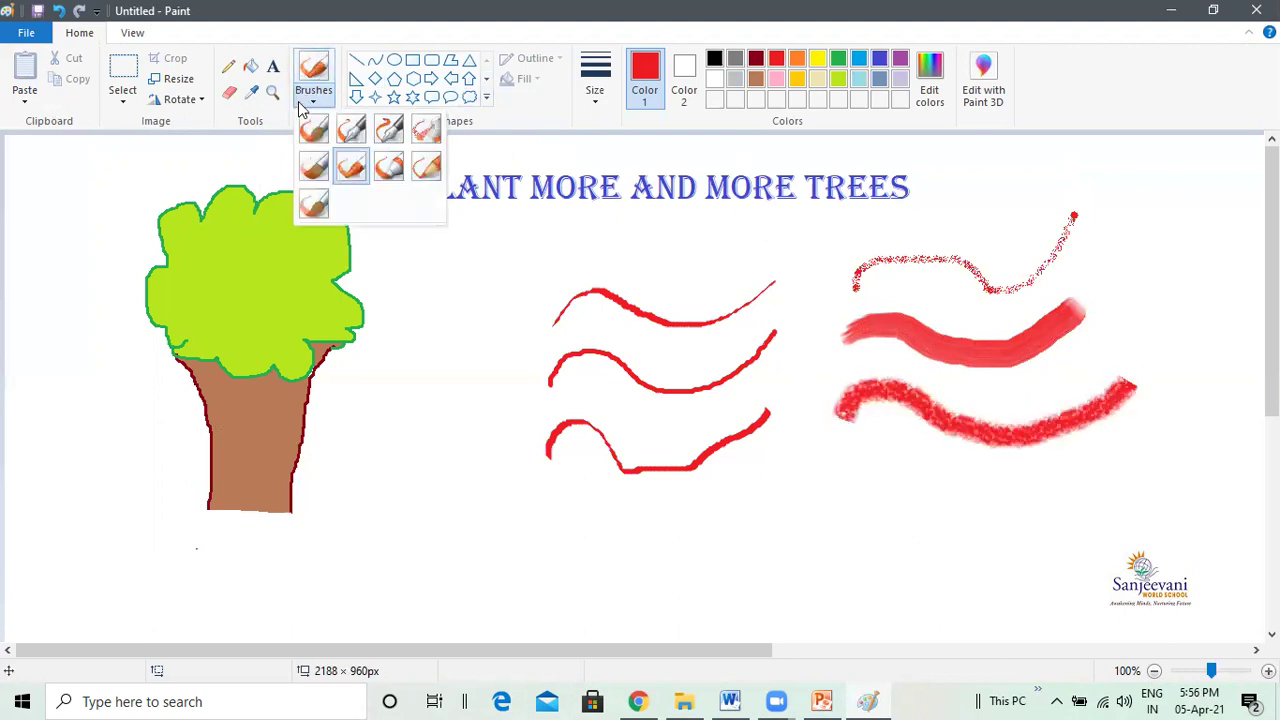
pyautogui.click(390, 173)
pyautogui.moveTo(815, 510)
pyautogui.mouseDown()
pyautogui.moveTo(871, 466)
pyautogui.moveTo(947, 510)
pyautogui.moveTo(1022, 527)
pyautogui.moveTo(1095, 460)
pyautogui.mouseUp()
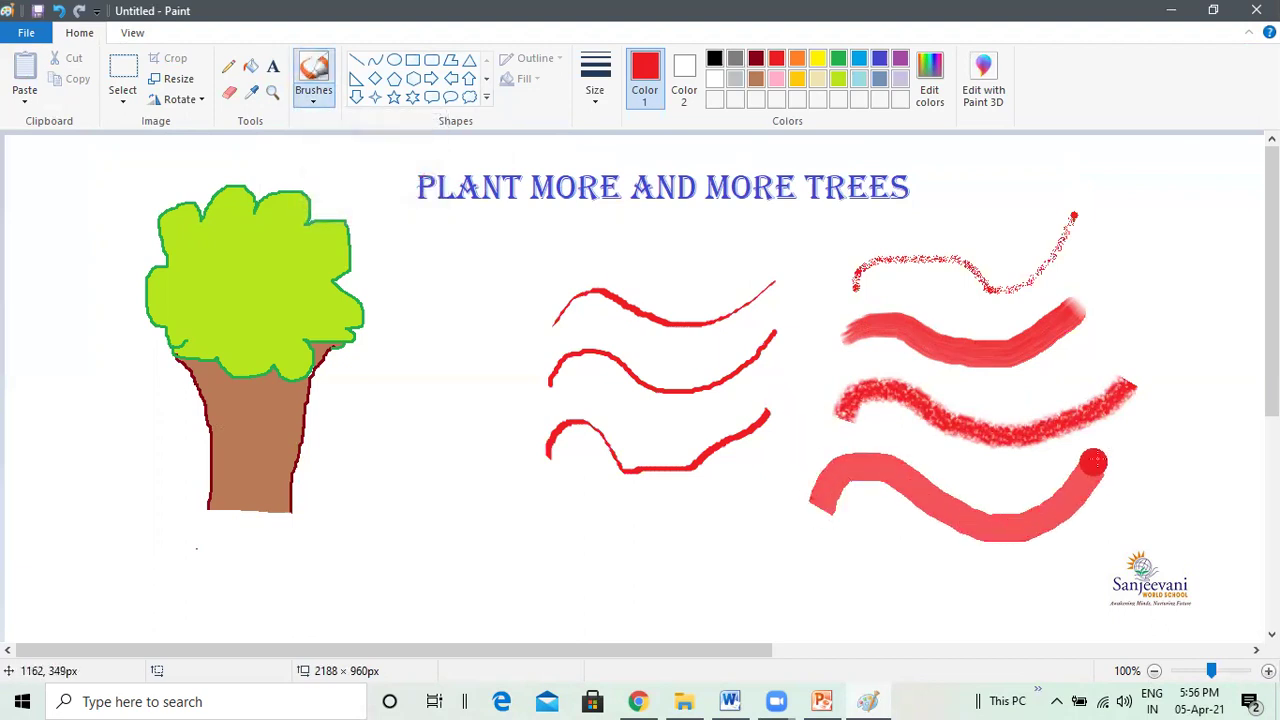
# Draw a pink natural-pencil wave and a watercolor stroke beneath the curves
pyautogui.click(298, 100)
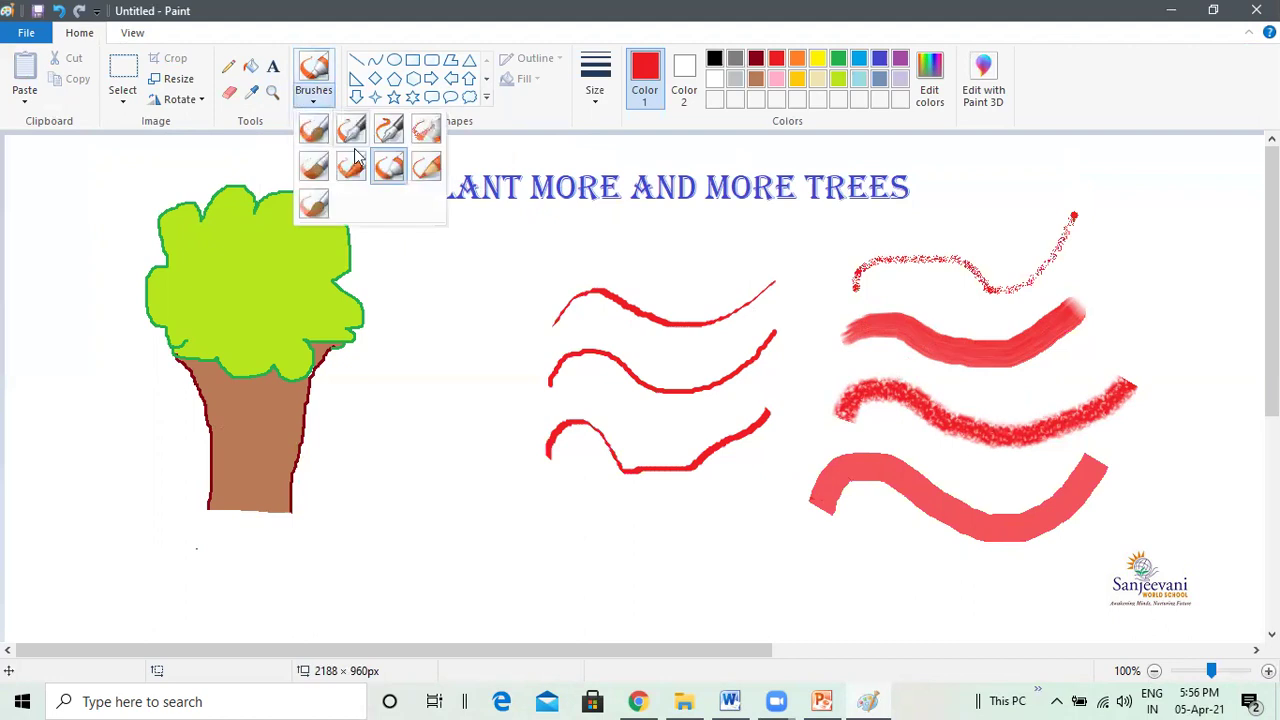
pyautogui.click(424, 168)
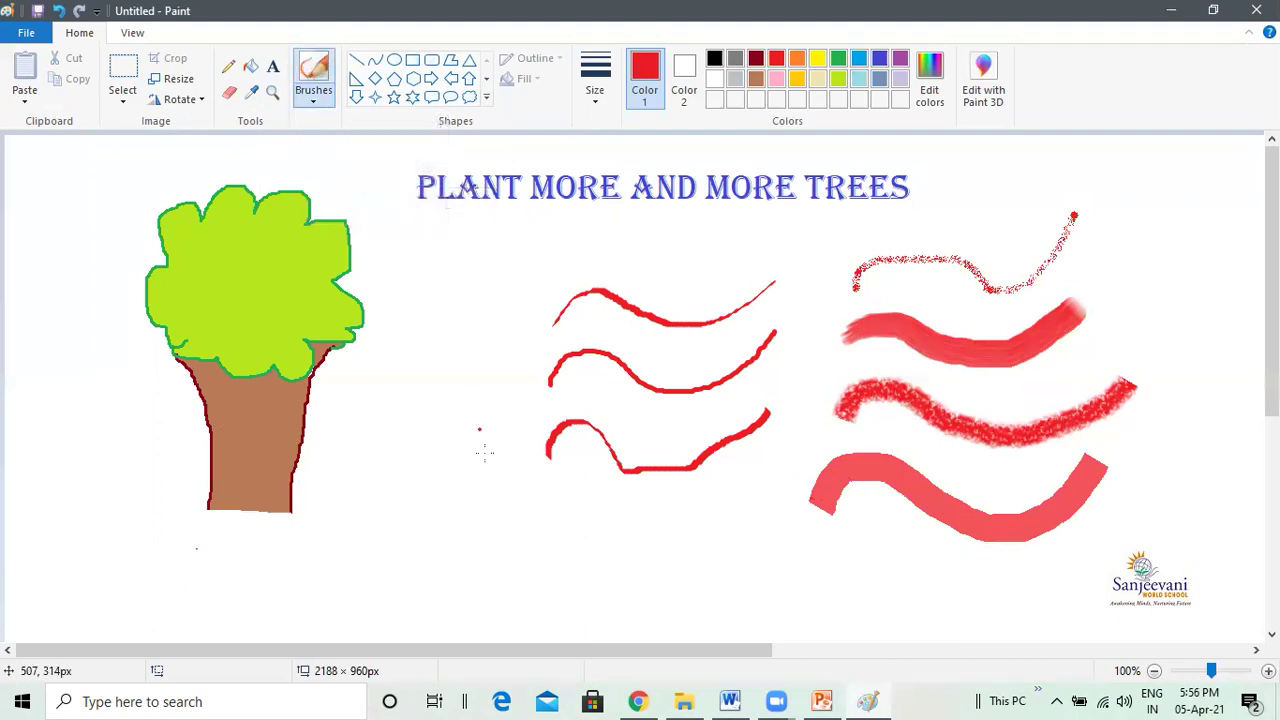
pyautogui.moveTo(477, 528)
pyautogui.mouseDown()
pyautogui.moveTo(522, 500)
pyautogui.moveTo(561, 530)
pyautogui.moveTo(718, 510)
pyautogui.mouseUp()
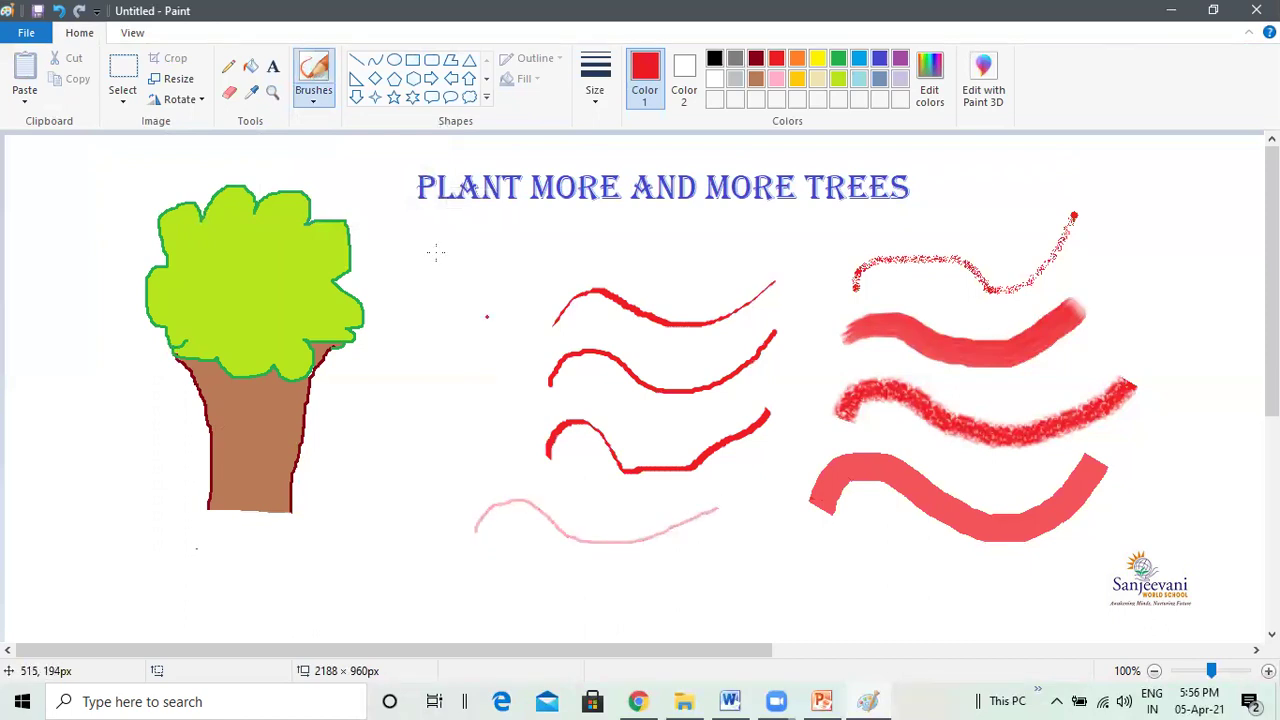
pyautogui.click(313, 97)
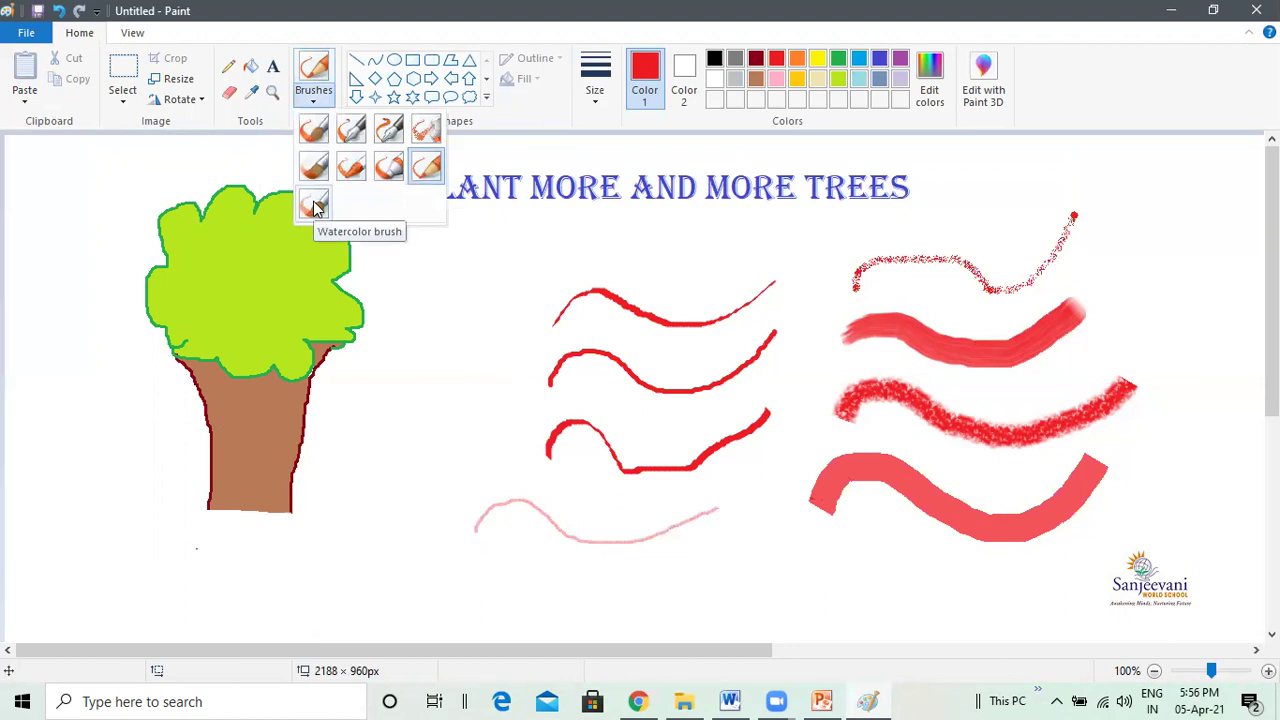
pyautogui.click(313, 207)
pyautogui.moveTo(506, 582)
pyautogui.mouseDown()
pyautogui.moveTo(606, 595)
pyautogui.moveTo(679, 589)
pyautogui.moveTo(766, 545)
pyautogui.mouseUp()
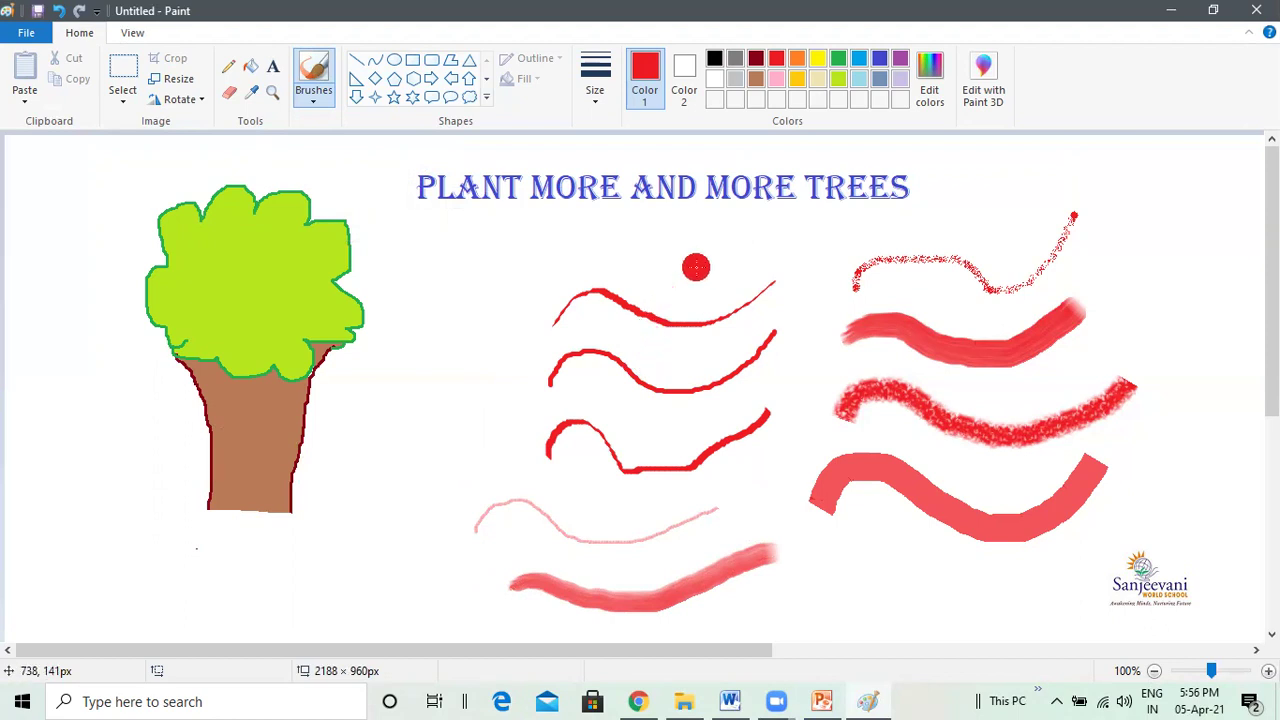
pyautogui.click(230, 93)
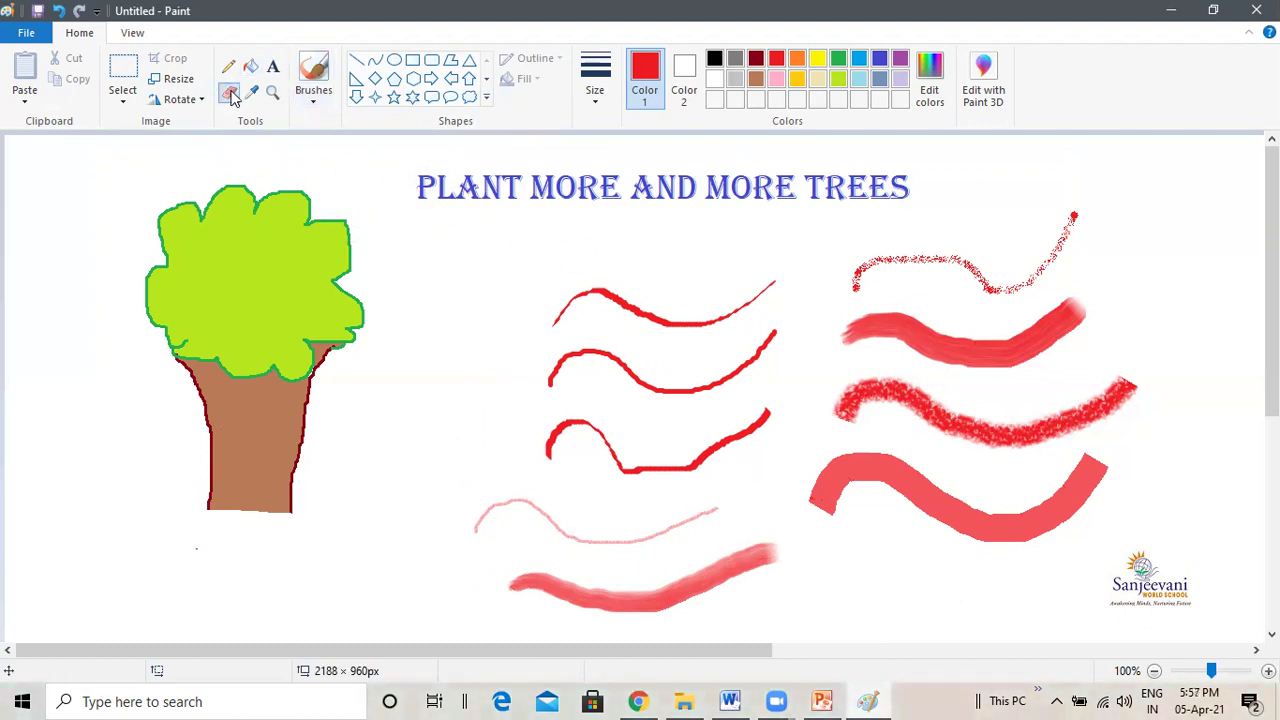
# Wipe out the tree and all strokes using the thickest eraser, enlarged with Ctrl+Plus
pyautogui.click(596, 98)
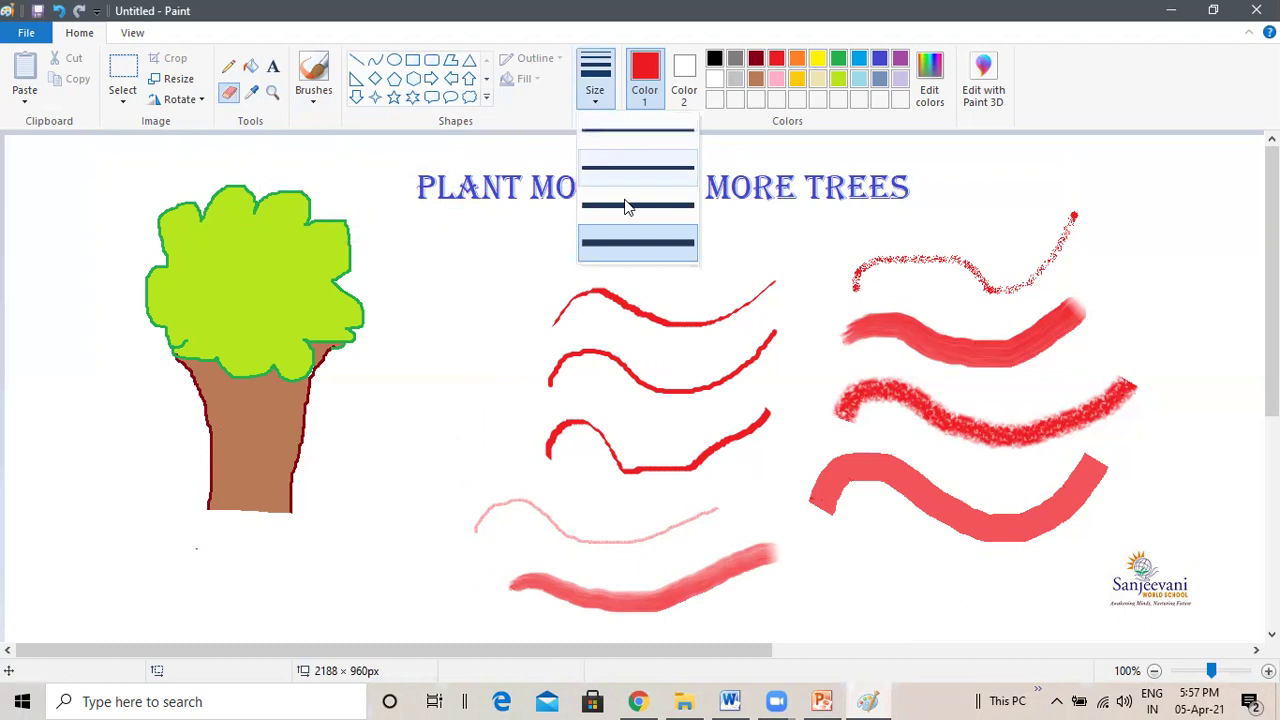
pyautogui.click(630, 244)
pyautogui.moveTo(177, 204)
pyautogui.mouseDown()
pyautogui.moveTo(440, 206)
pyautogui.moveTo(67, 190)
pyautogui.moveTo(168, 209)
pyautogui.moveTo(289, 205)
pyautogui.moveTo(331, 189)
pyautogui.moveTo(433, 195)
pyautogui.moveTo(405, 201)
pyautogui.moveTo(463, 227)
pyautogui.moveTo(221, 215)
pyautogui.moveTo(174, 166)
pyautogui.moveTo(214, 186)
pyautogui.moveTo(202, 221)
pyautogui.moveTo(151, 268)
pyautogui.moveTo(202, 257)
pyautogui.moveTo(165, 286)
pyautogui.moveTo(172, 243)
pyautogui.moveTo(207, 204)
pyautogui.moveTo(218, 258)
pyautogui.moveTo(140, 276)
pyautogui.moveTo(149, 350)
pyautogui.moveTo(182, 238)
pyautogui.moveTo(349, 224)
pyautogui.moveTo(363, 243)
pyautogui.moveTo(296, 246)
pyautogui.moveTo(368, 257)
pyautogui.moveTo(371, 233)
pyautogui.moveTo(407, 252)
pyautogui.moveTo(338, 220)
pyautogui.moveTo(195, 274)
pyautogui.moveTo(312, 283)
pyautogui.moveTo(199, 282)
pyautogui.moveTo(290, 283)
pyautogui.mouseUp()
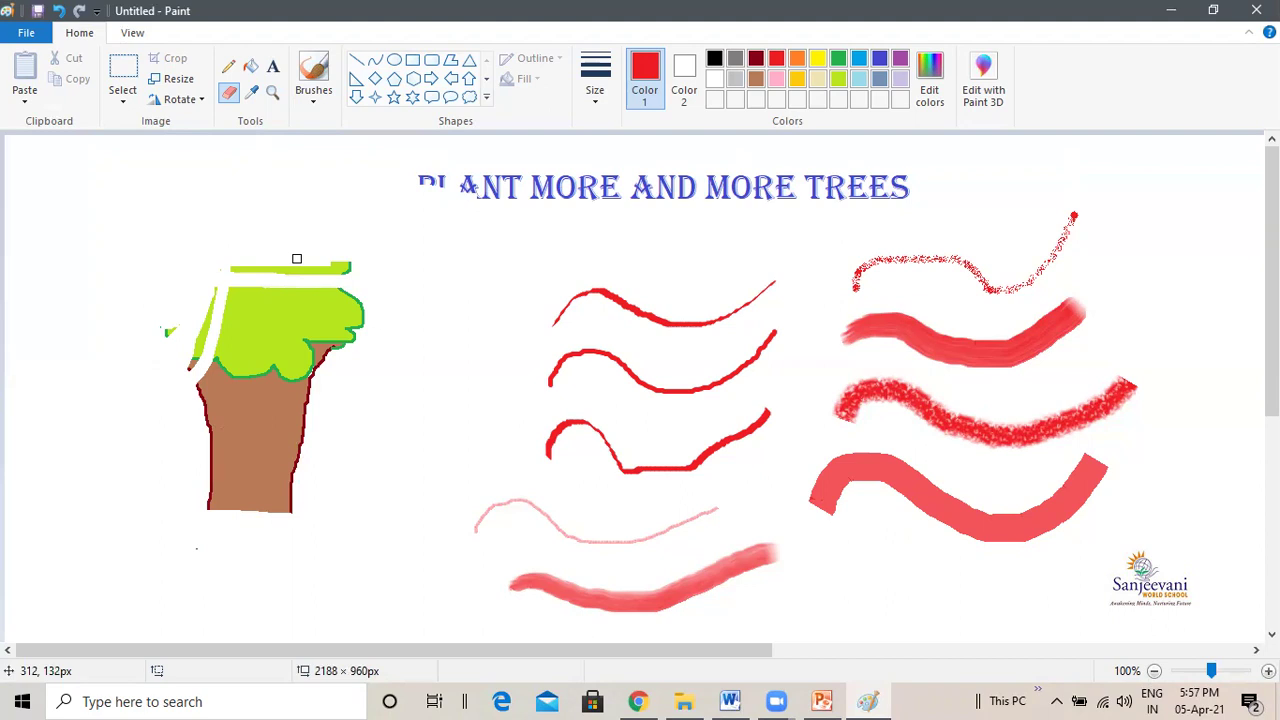
pyautogui.hotkey('ctrl', '+')
pyautogui.hotkey('ctrl', '+')
pyautogui.hotkey('ctrl', '+')
pyautogui.hotkey('ctrl', '+')
pyautogui.hotkey('ctrl', '+')
pyautogui.hotkey('ctrl', '+')
pyautogui.hotkey('ctrl', '+')
pyautogui.hotkey('ctrl', '+')
pyautogui.hotkey('ctrl', '+')
pyautogui.hotkey('ctrl', '+')
pyautogui.hotkey('ctrl', '+')
pyautogui.moveTo(297, 258)
pyautogui.mouseDown()
pyautogui.moveTo(249, 266)
pyautogui.moveTo(377, 280)
pyautogui.moveTo(230, 378)
pyautogui.mouseUp()
pyautogui.moveTo(298, 399)
pyautogui.mouseDown()
pyautogui.moveTo(323, 340)
pyautogui.moveTo(214, 389)
pyautogui.moveTo(237, 454)
pyautogui.moveTo(400, 529)
pyautogui.moveTo(785, 645)
pyautogui.moveTo(797, 586)
pyautogui.moveTo(589, 497)
pyautogui.moveTo(818, 551)
pyautogui.moveTo(1000, 537)
pyautogui.moveTo(971, 480)
pyautogui.moveTo(1046, 503)
pyautogui.moveTo(843, 475)
pyautogui.moveTo(914, 449)
pyautogui.moveTo(677, 394)
pyautogui.moveTo(1080, 394)
pyautogui.moveTo(1061, 338)
pyautogui.moveTo(1000, 363)
pyautogui.moveTo(1057, 297)
pyautogui.moveTo(971, 311)
pyautogui.moveTo(1074, 230)
pyautogui.moveTo(849, 260)
pyautogui.moveTo(837, 306)
pyautogui.moveTo(760, 320)
pyautogui.moveTo(754, 377)
pyautogui.moveTo(623, 326)
pyautogui.moveTo(651, 366)
pyautogui.moveTo(571, 437)
pyautogui.moveTo(744, 460)
pyautogui.moveTo(737, 229)
pyautogui.moveTo(789, 177)
pyautogui.moveTo(351, 194)
pyautogui.mouseUp()
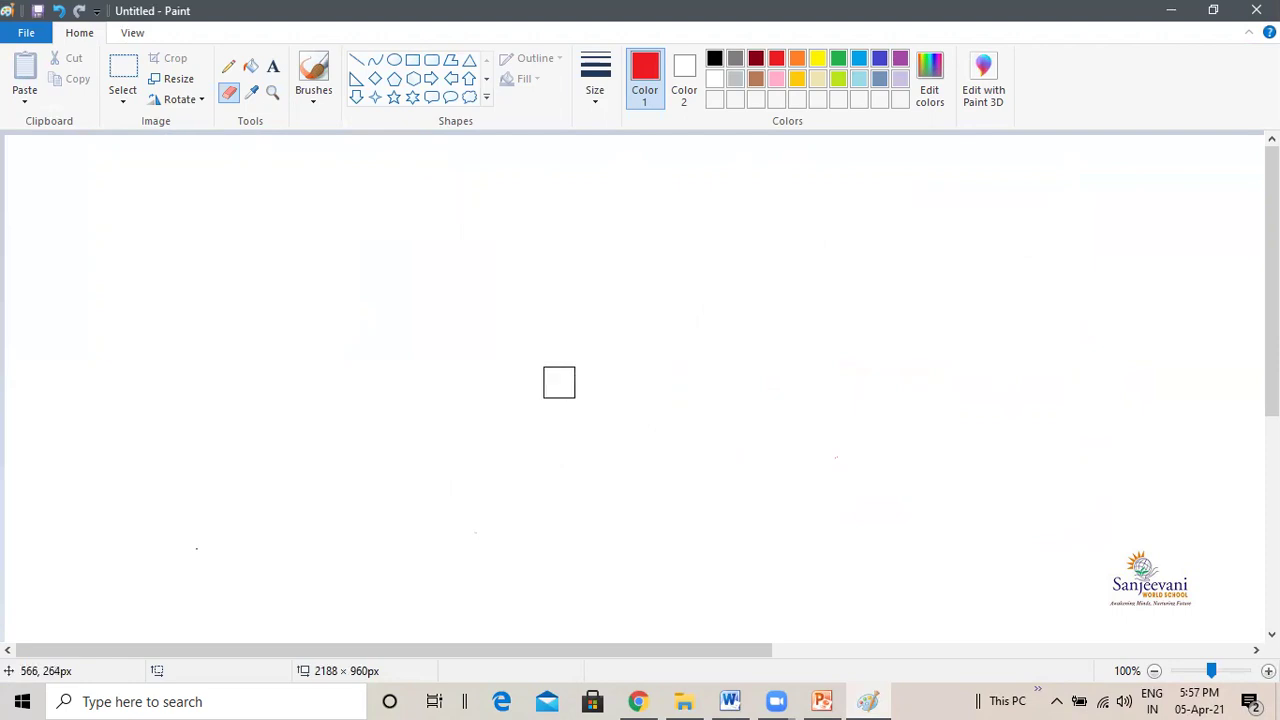
pyautogui.click(488, 99)
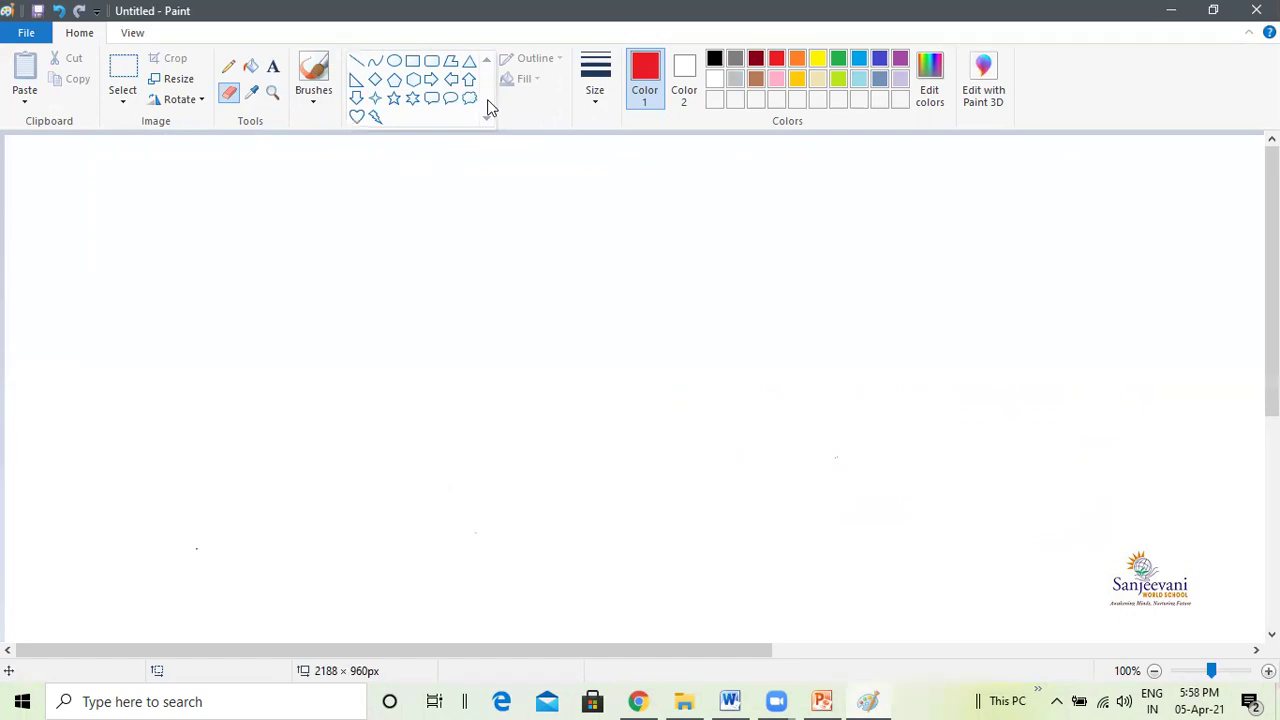
# Draw a purple hexagon outline at the third thickness on the canvas's left side
pyautogui.click(411, 82)
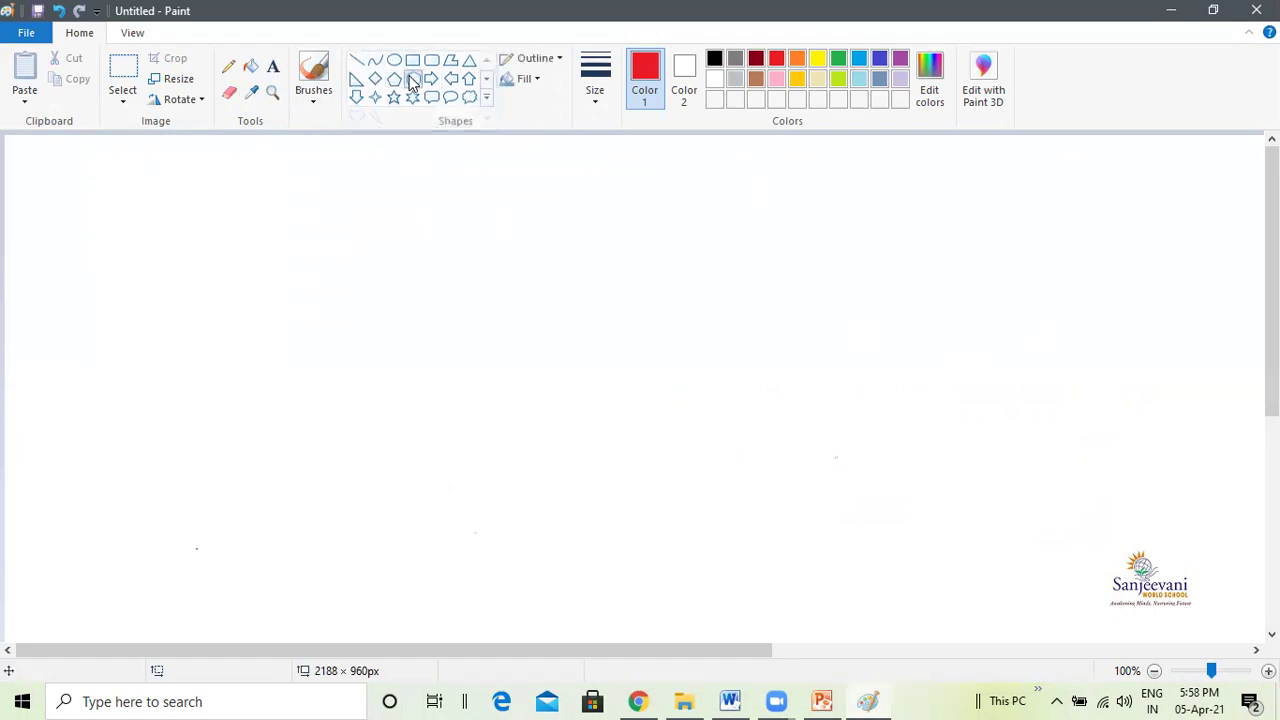
pyautogui.click(600, 104)
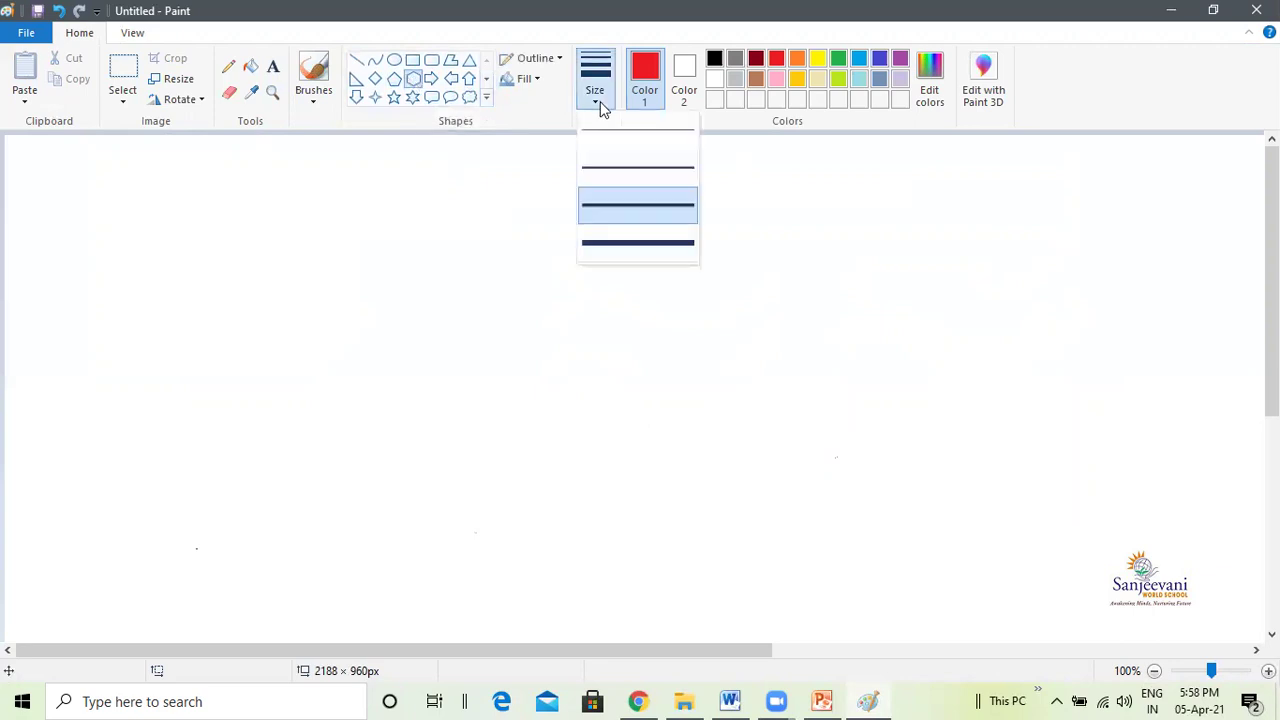
pyautogui.click(609, 204)
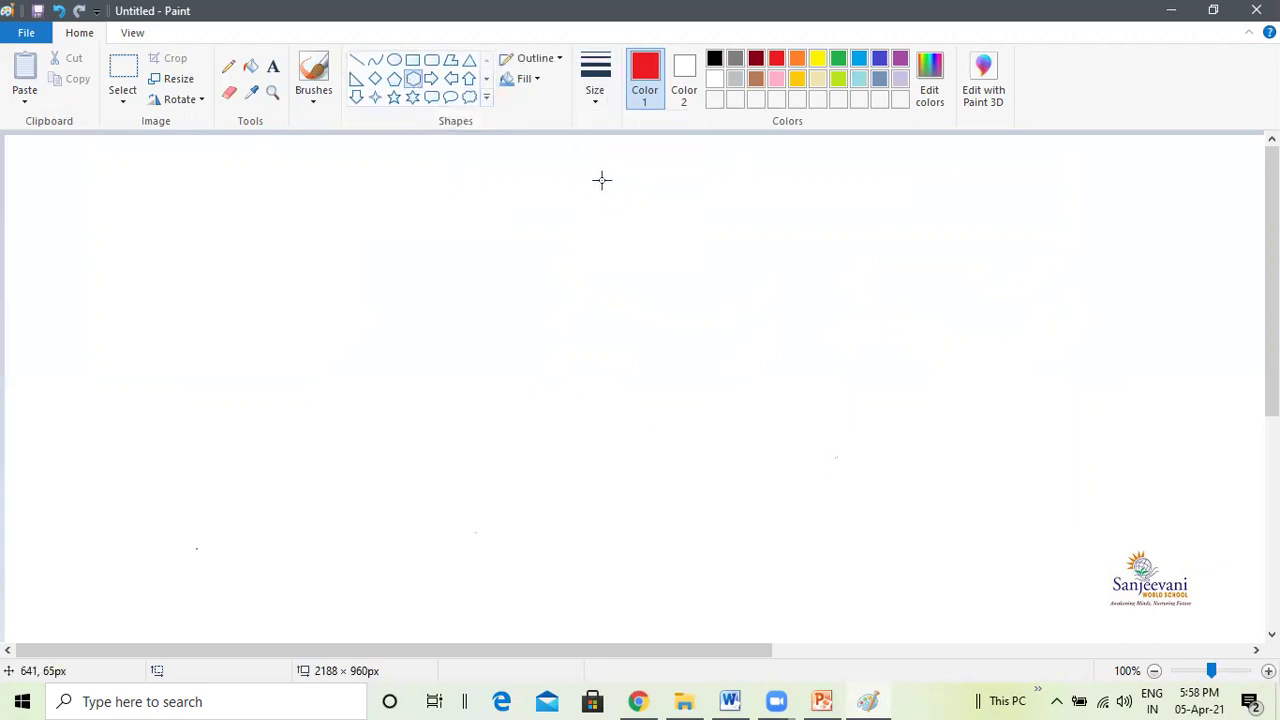
pyautogui.click(900, 60)
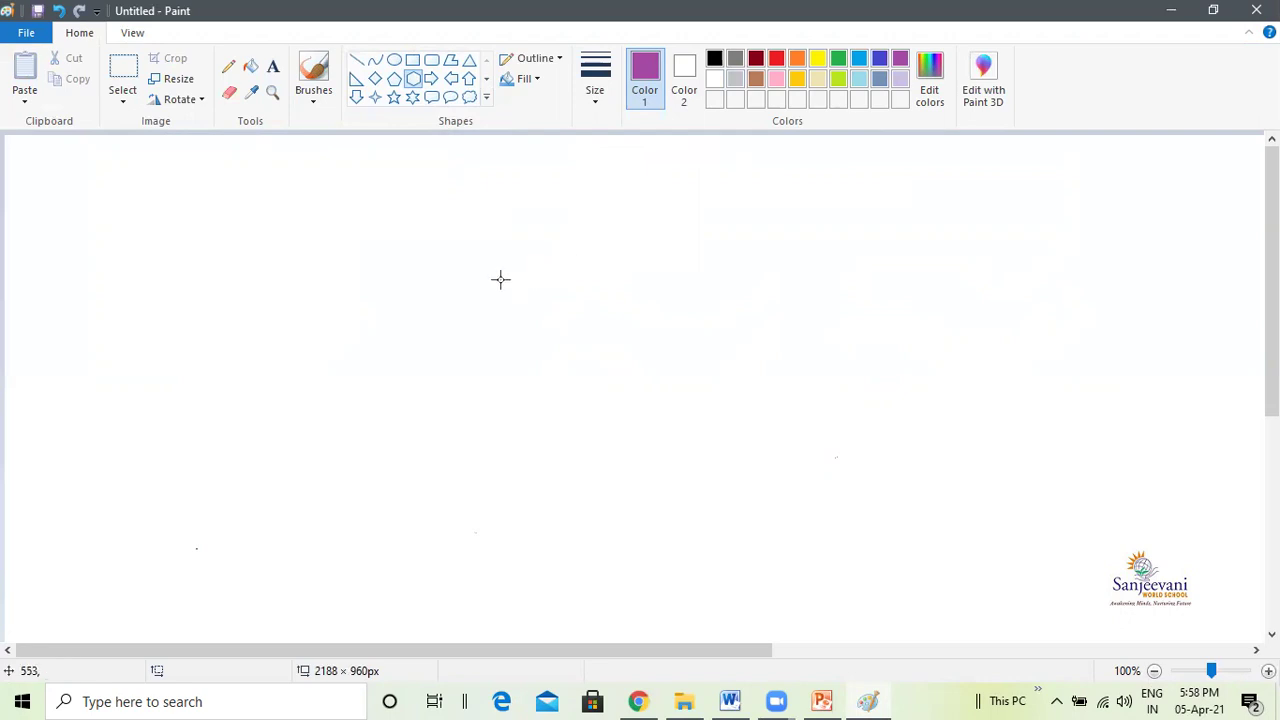
pyautogui.moveTo(292, 221); pyautogui.dragTo(464, 404)
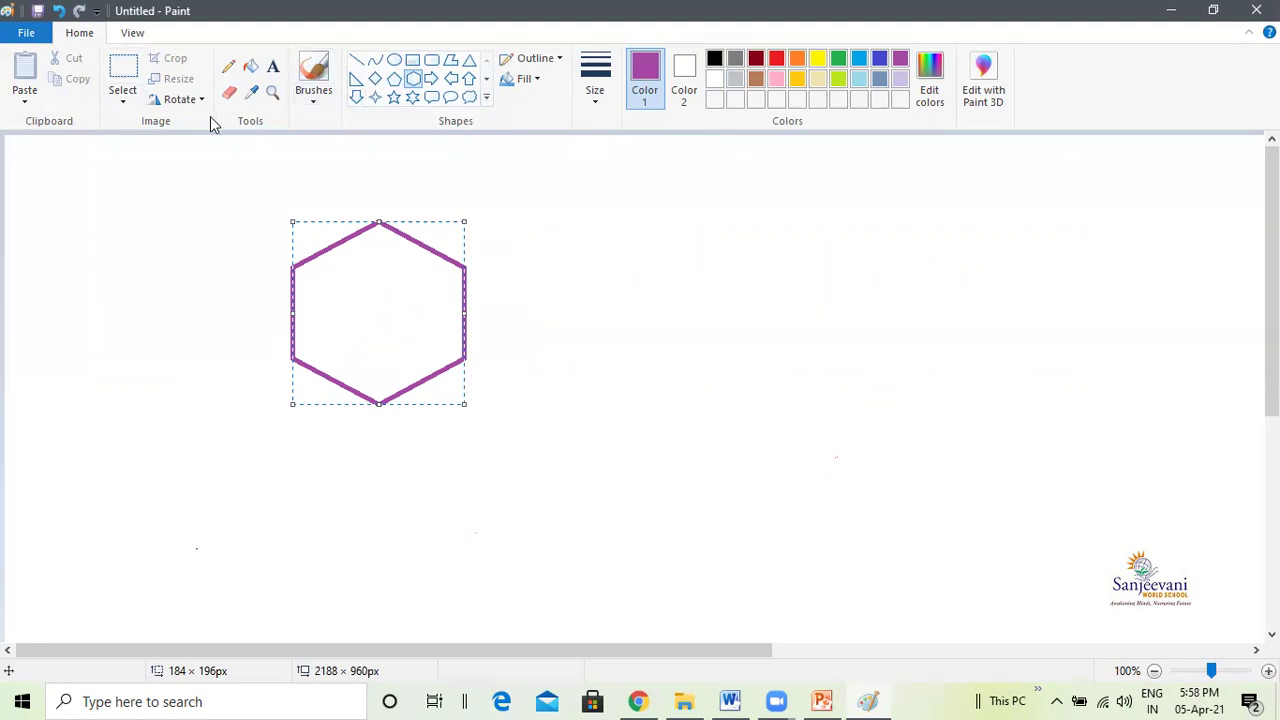
pyautogui.click(273, 66)
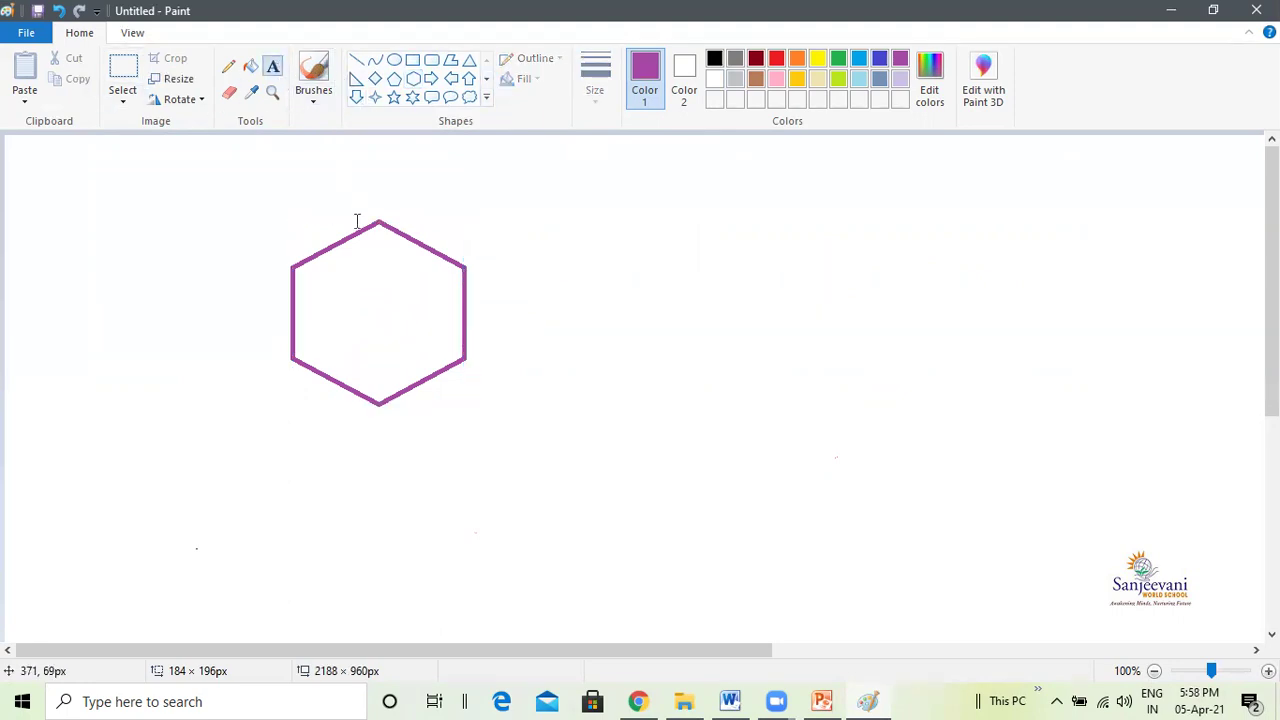
# Type 'SWS' in a narrowed text box centred inside the hexagon
pyautogui.click(317, 288)
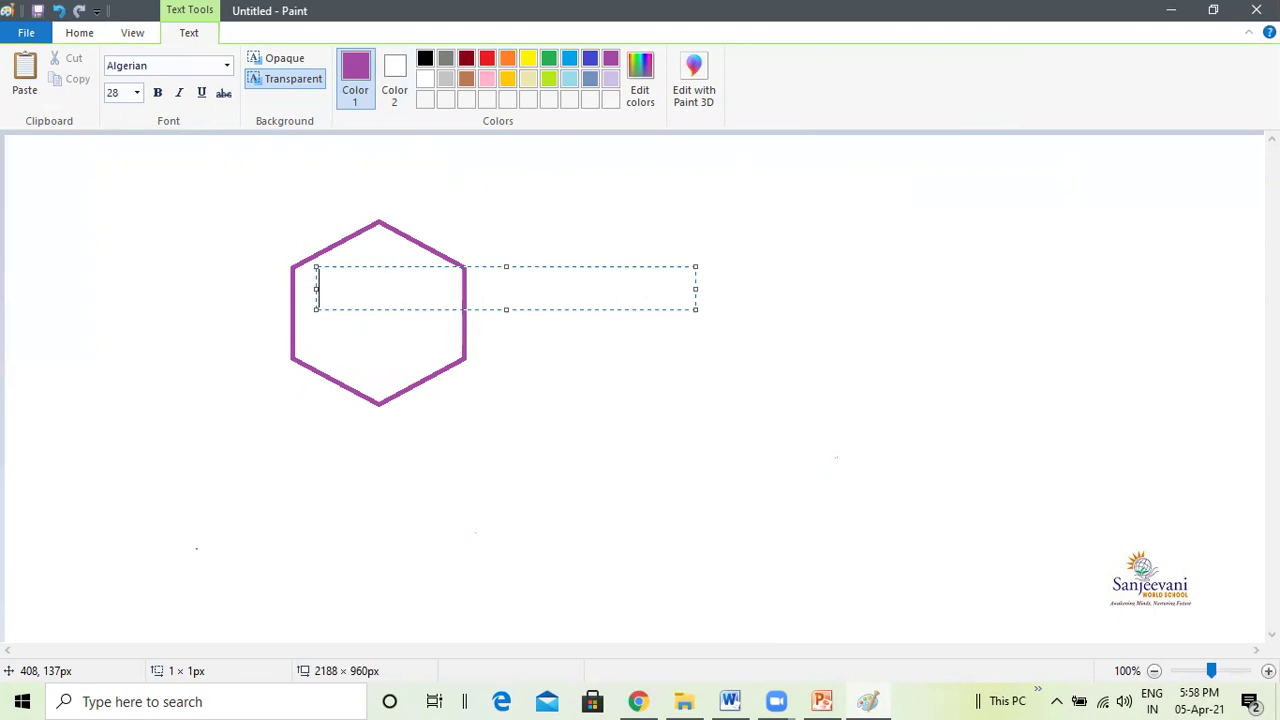
pyautogui.write('SWS')
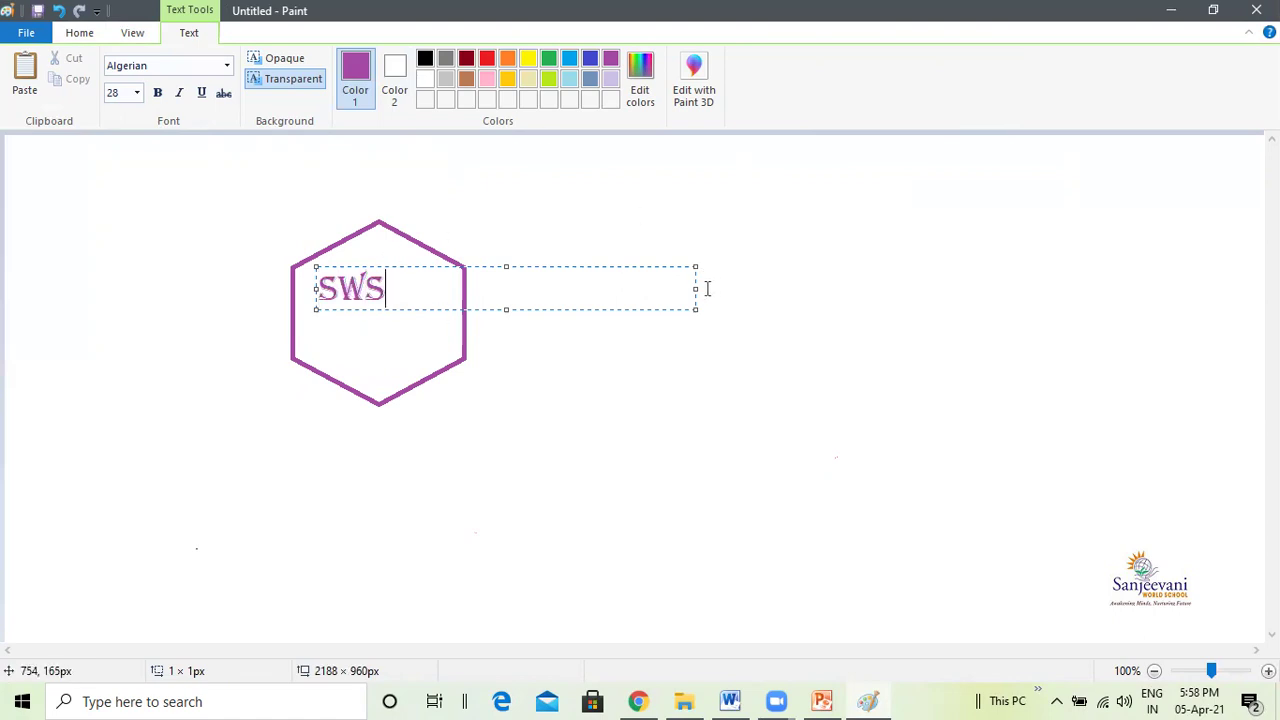
pyautogui.moveTo(695, 289); pyautogui.dragTo(401, 294)
pyautogui.click(552, 322)
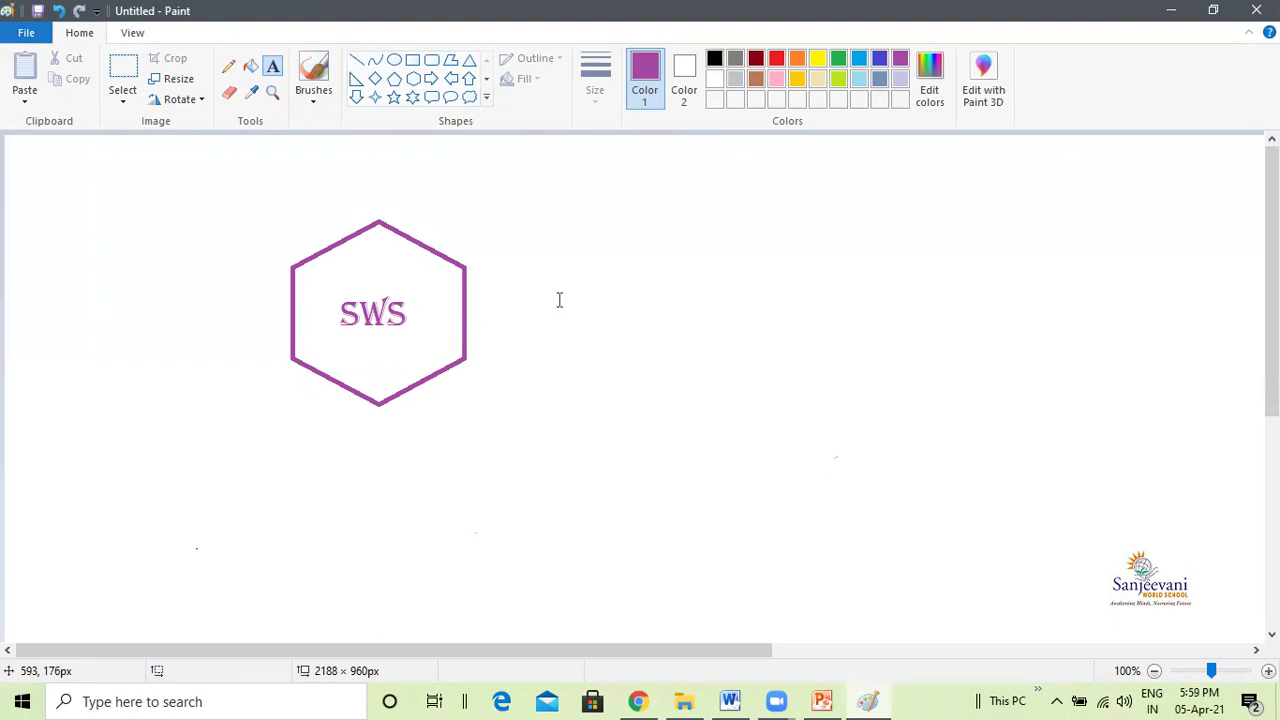
# Drag out a second text box beside SWS, then discard it empty
pyautogui.click(581, 279)
pyautogui.moveTo(581, 279); pyautogui.dragTo(578, 290)
pyautogui.moveTo(585, 290); pyautogui.dragTo(375, 262)
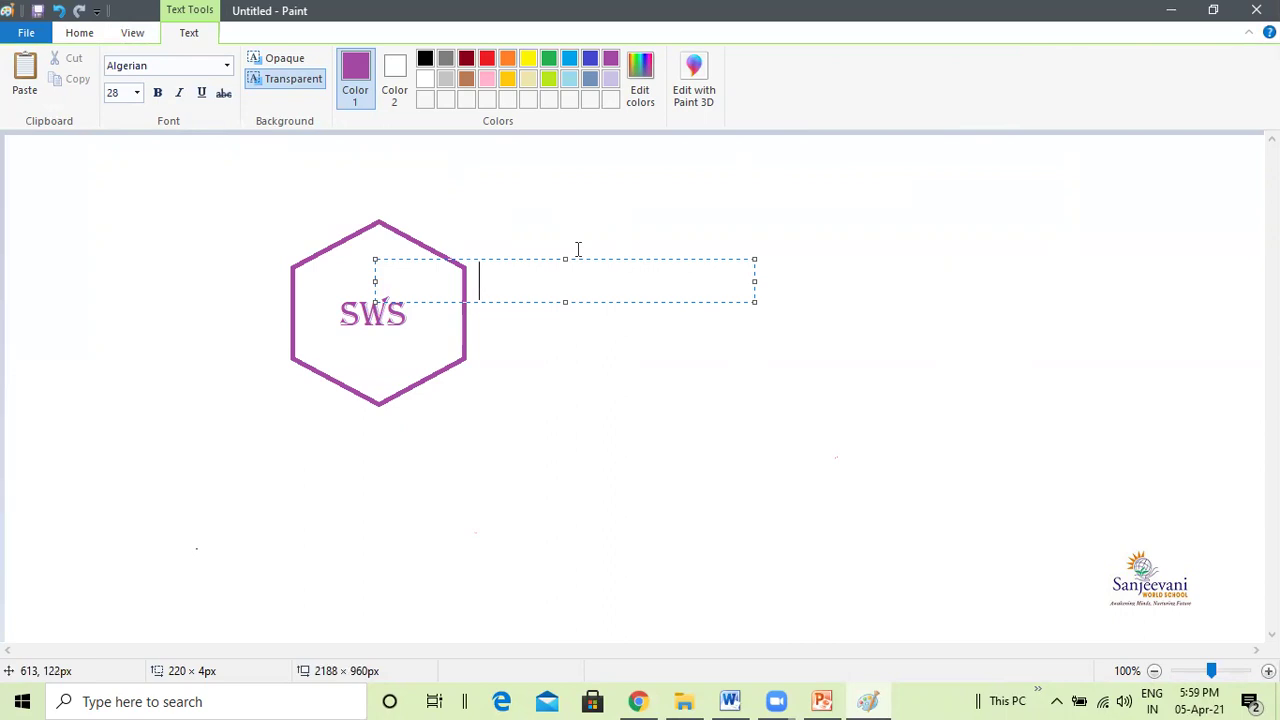
pyautogui.click(609, 554)
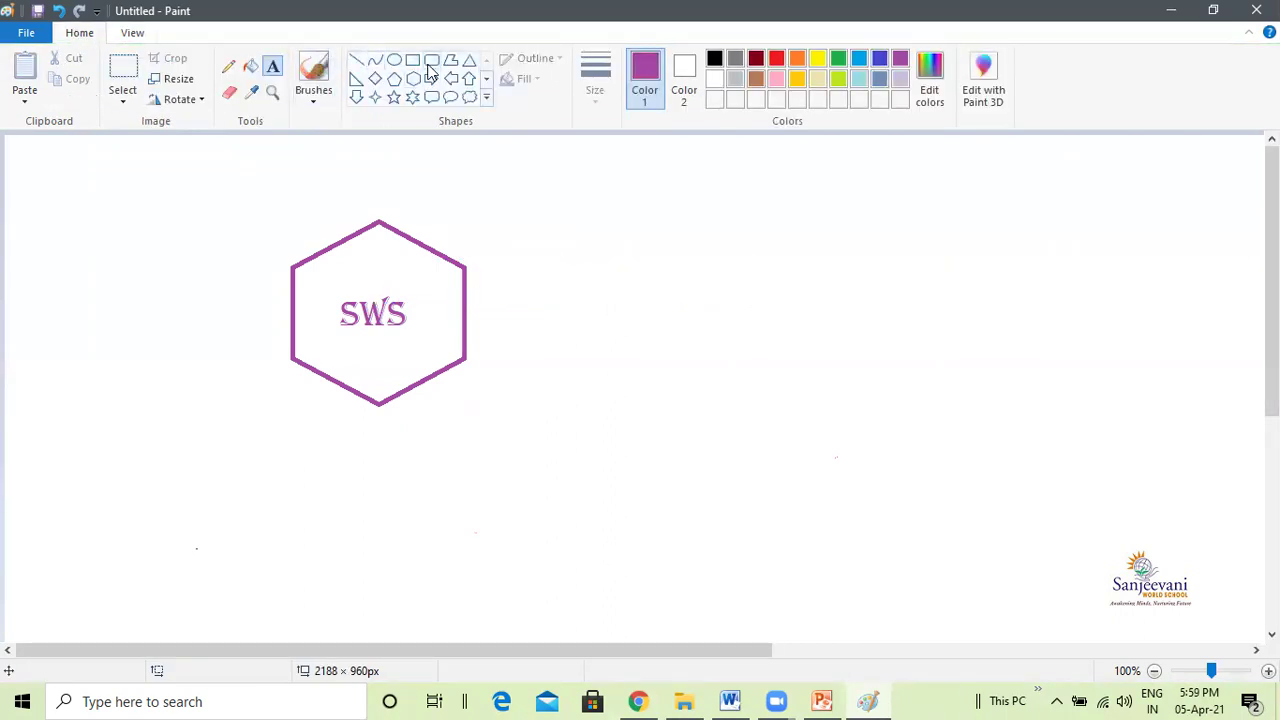
pyautogui.click(394, 80)
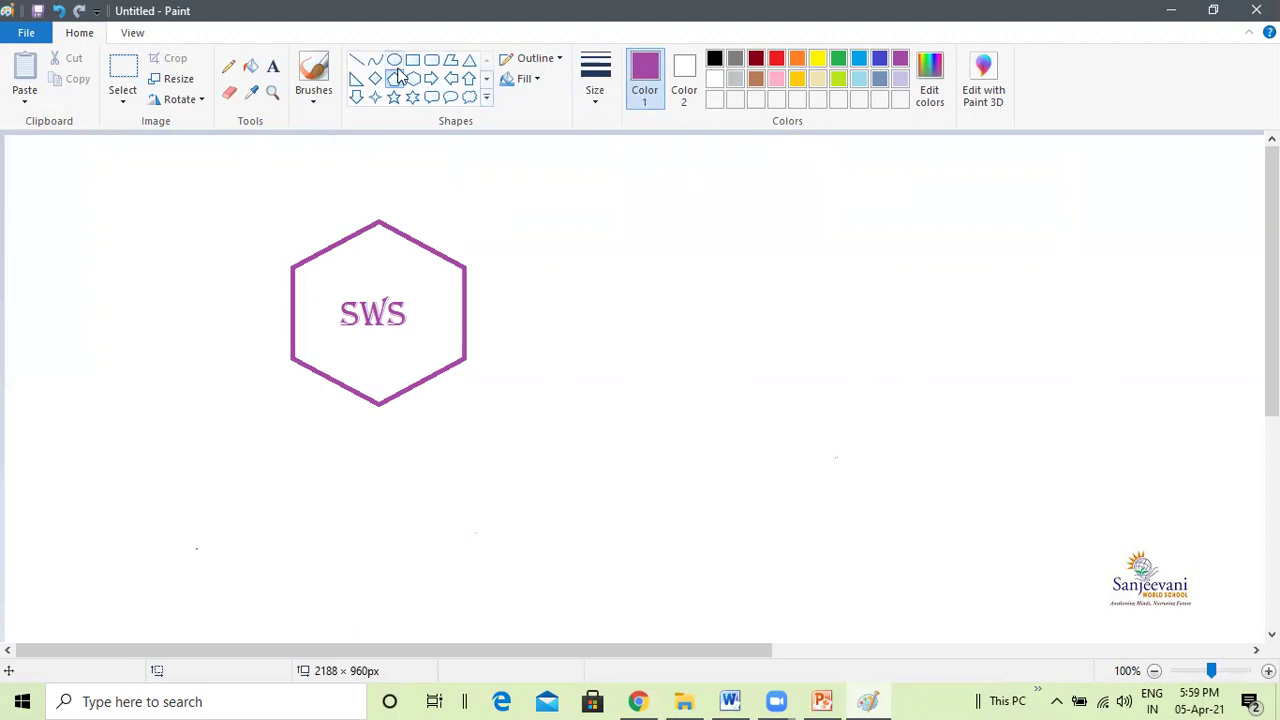
# Set Color 2 to lavender, draw a trial pentagon beside the hexagon, then delete it
pyautogui.click(689, 62)
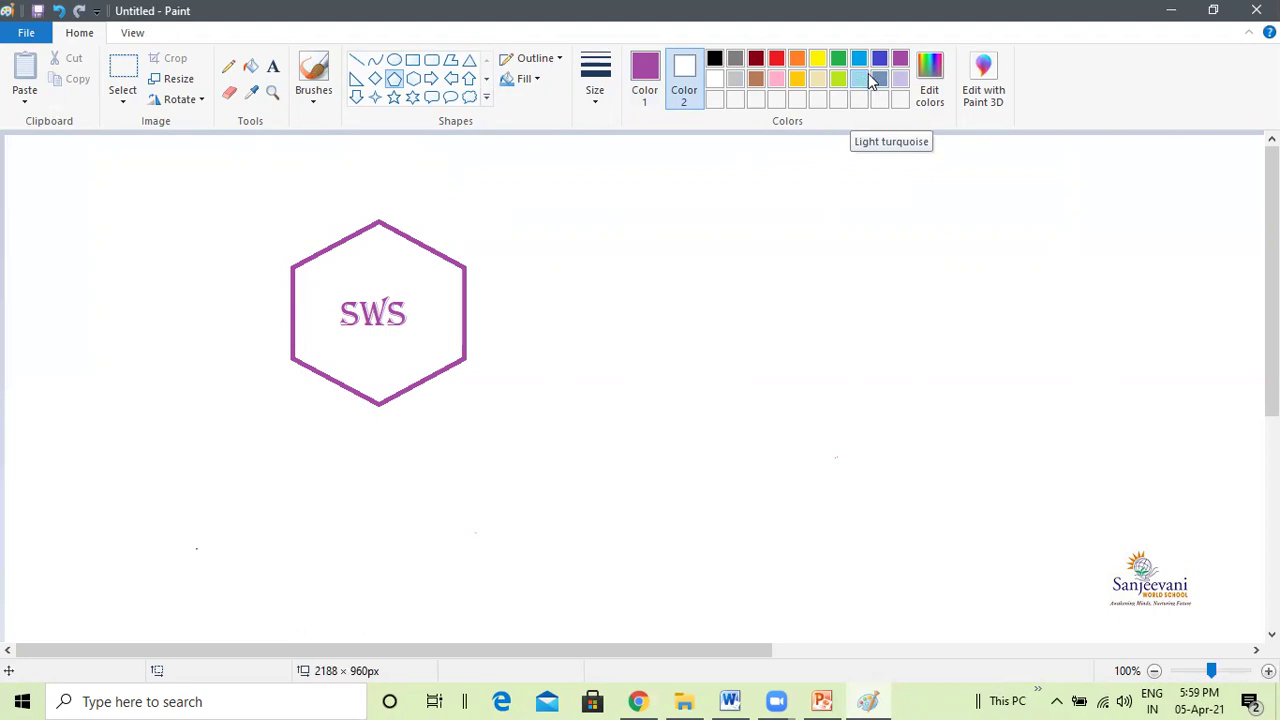
pyautogui.click(903, 80)
pyautogui.moveTo(572, 238); pyautogui.dragTo(757, 393)
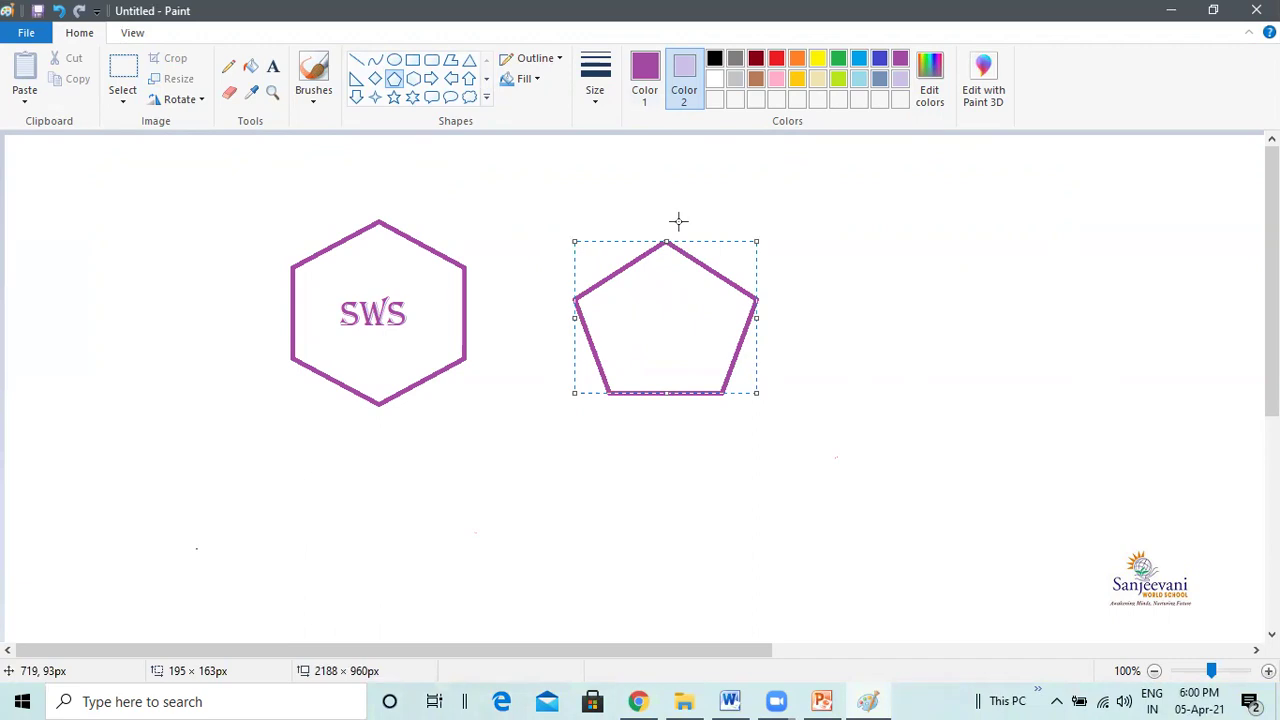
pyautogui.press('Delete')
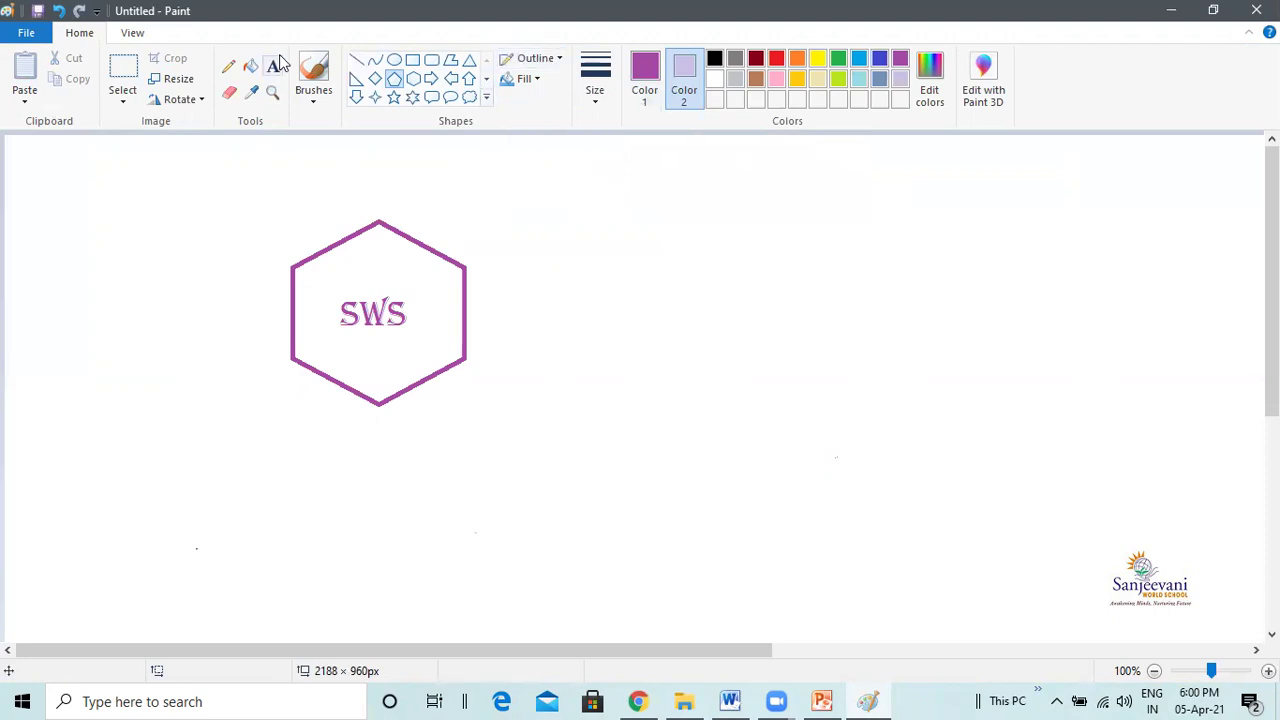
# Draw a pentagon with crayon outline and crayon fill right of the hexagon
pyautogui.click(557, 63)
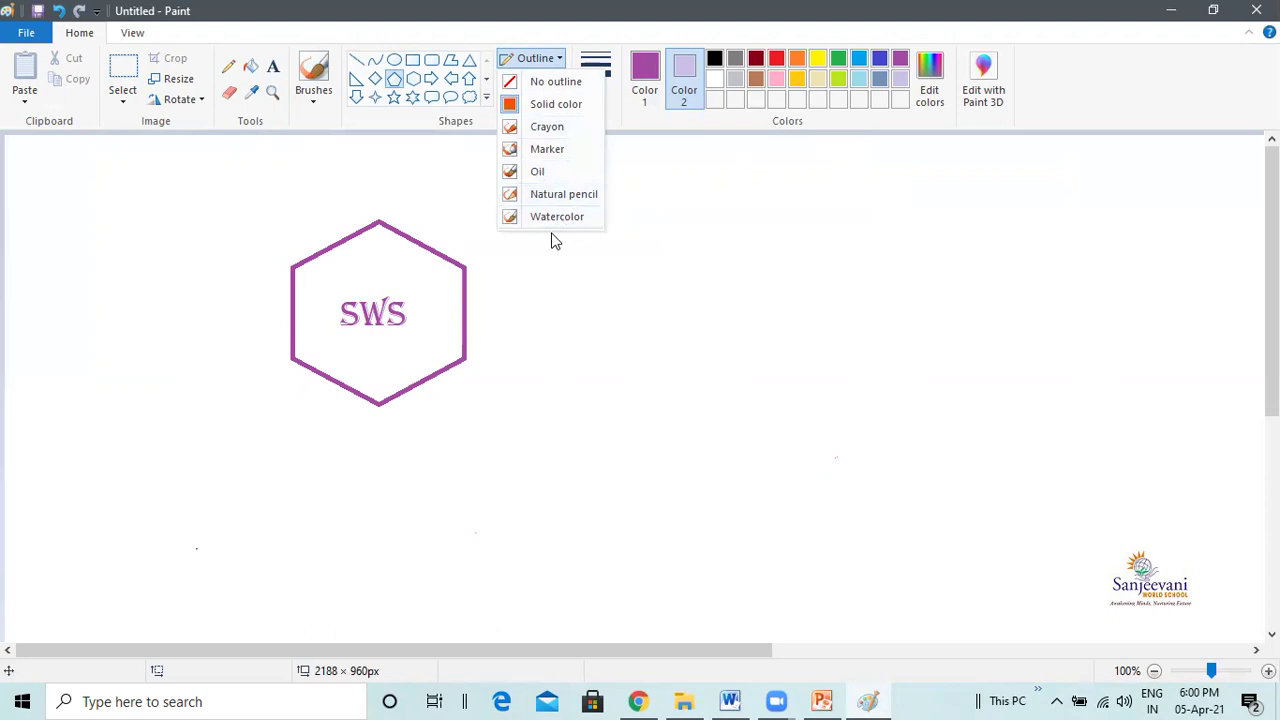
pyautogui.click(539, 128)
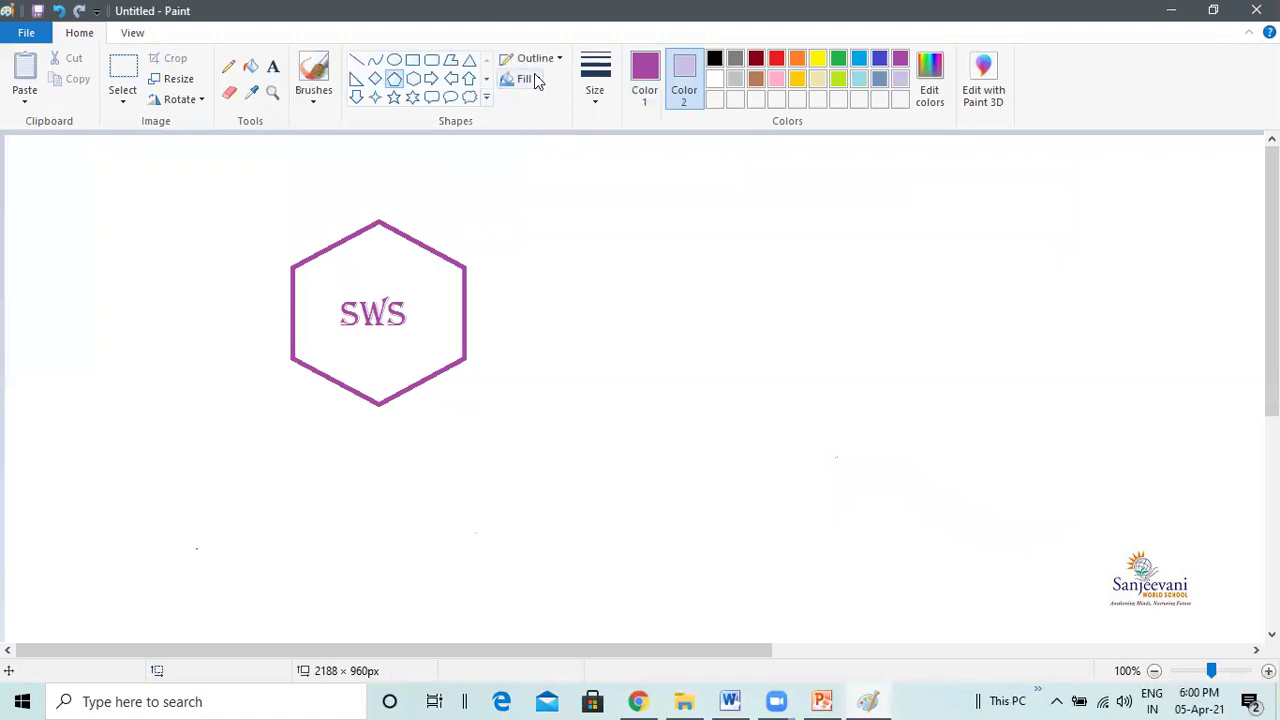
pyautogui.click(537, 80)
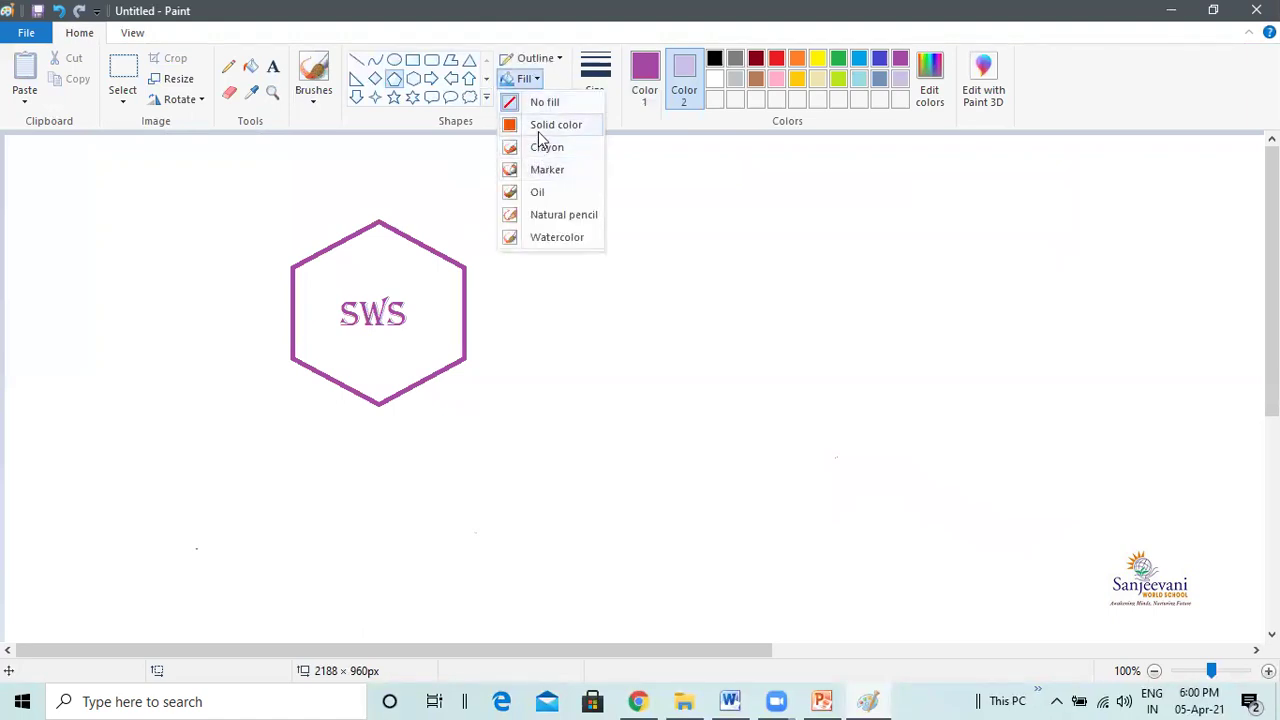
pyautogui.click(530, 147)
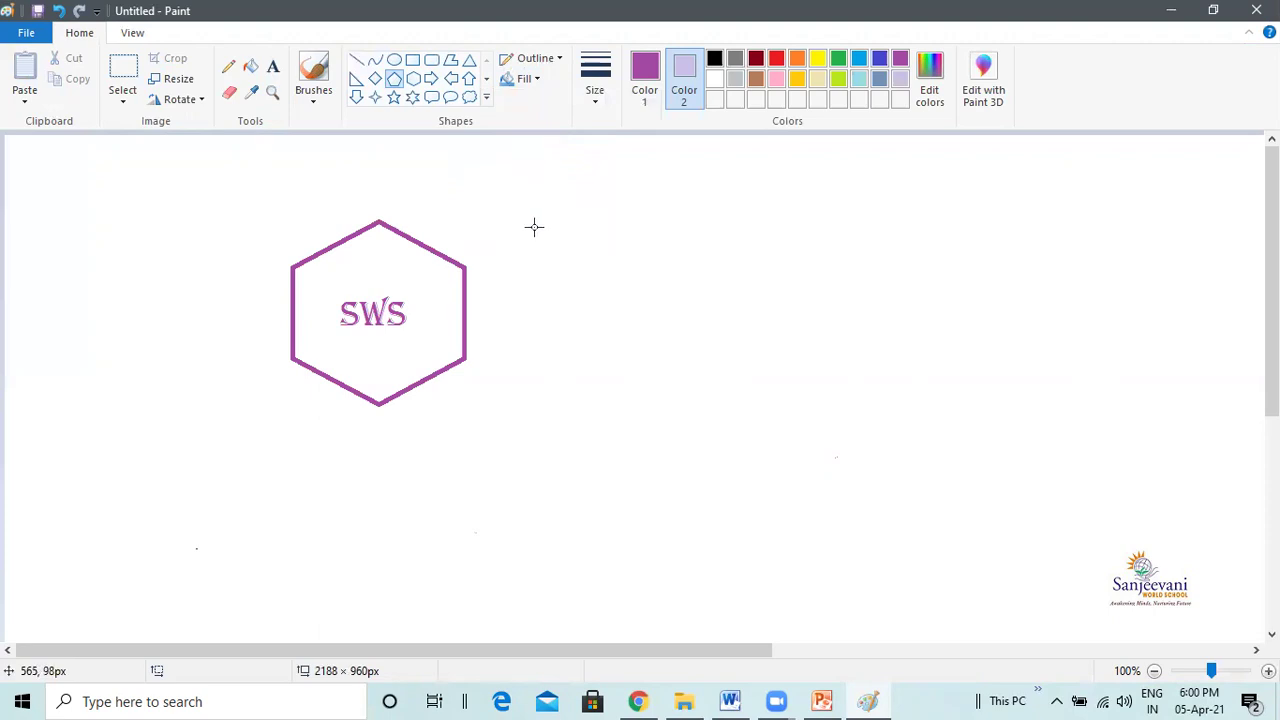
pyautogui.moveTo(534, 227); pyautogui.dragTo(749, 390)
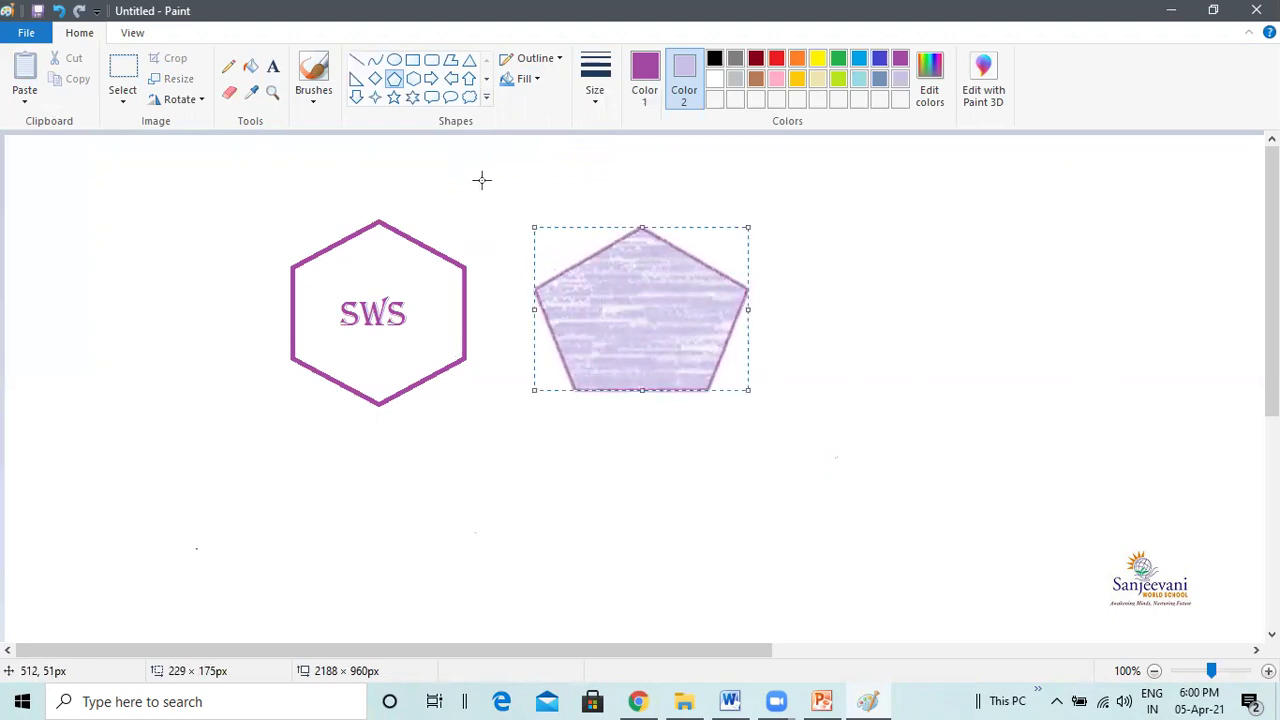
# Select the four-point star with an oil outline and watercolor fill
pyautogui.click(375, 97)
pyautogui.click(535, 58)
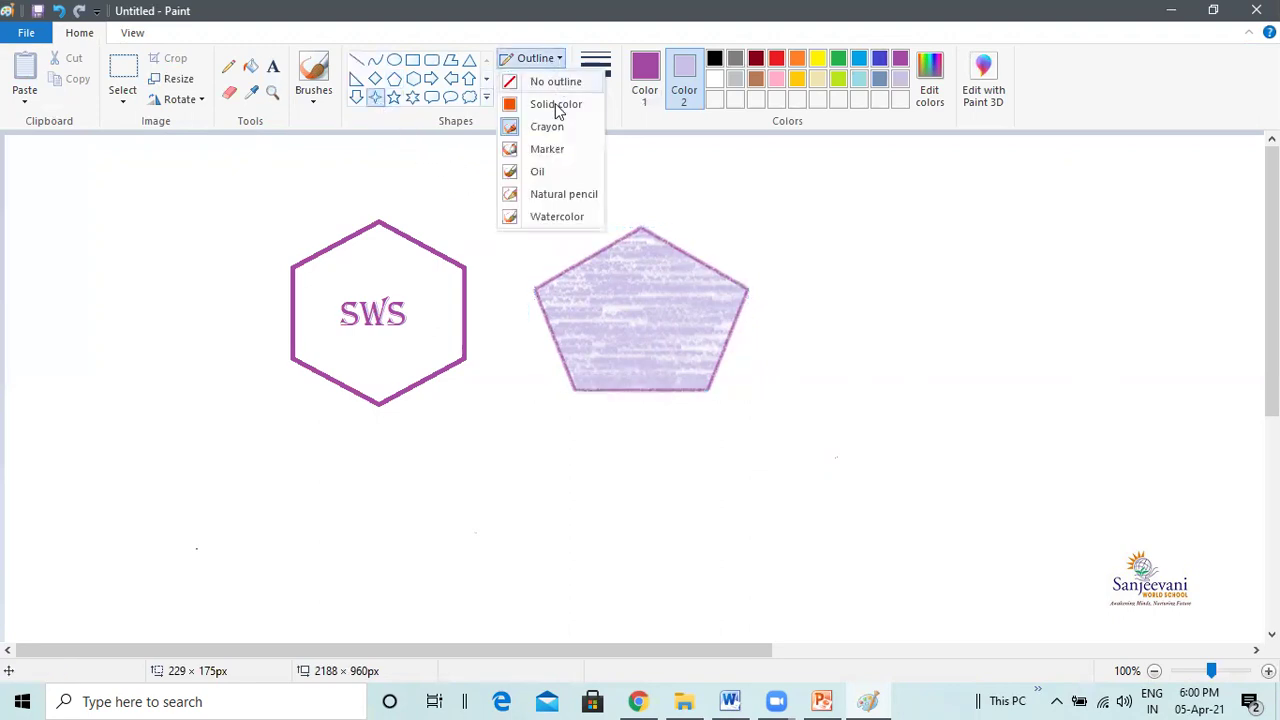
pyautogui.click(538, 172)
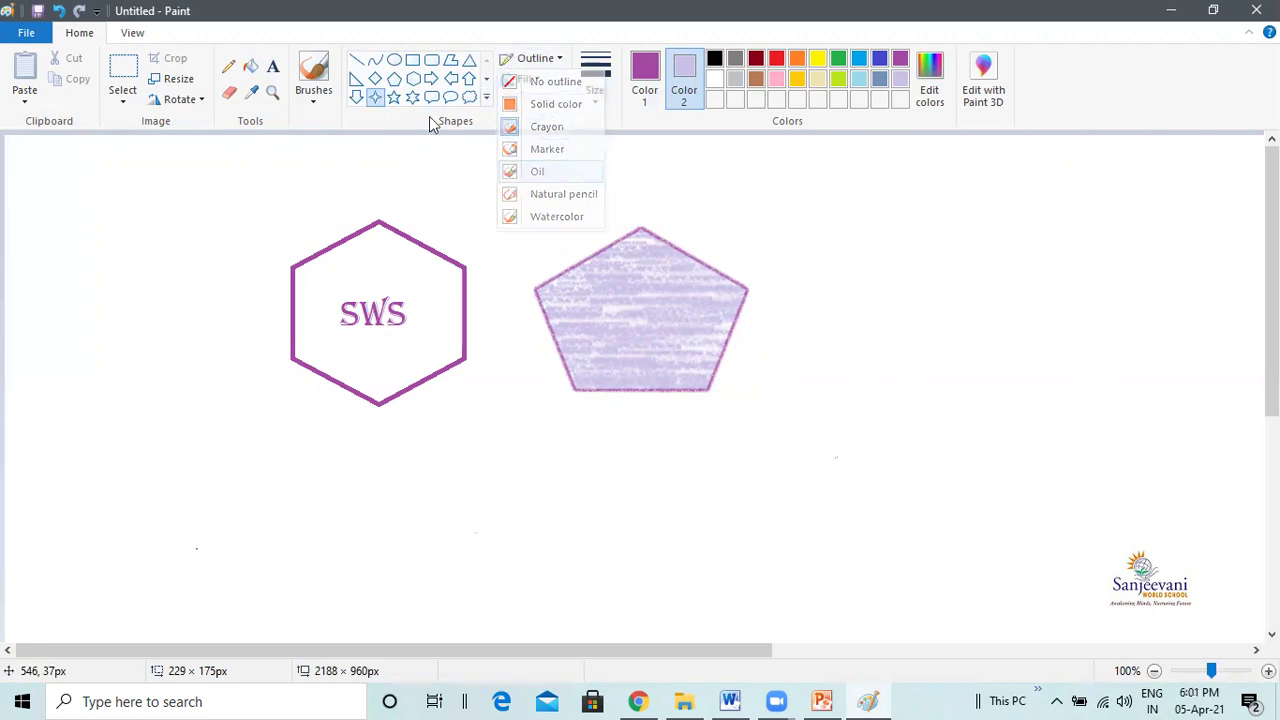
pyautogui.click(536, 80)
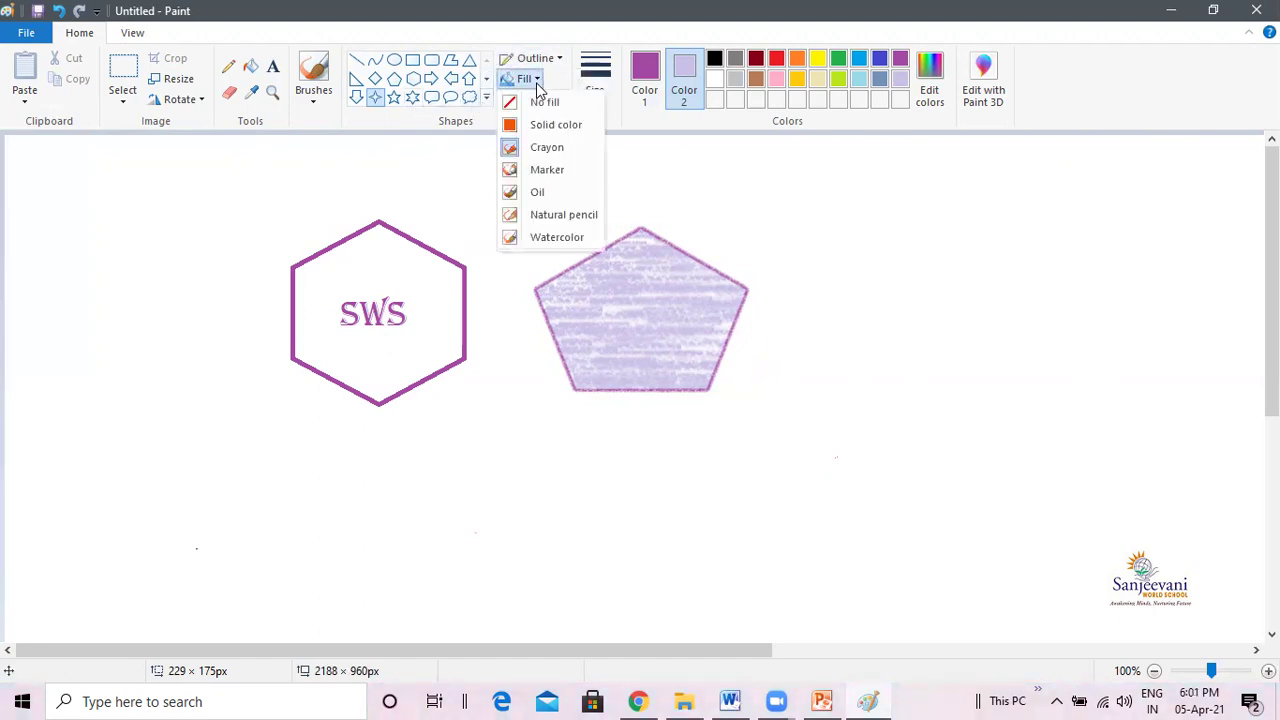
pyautogui.click(548, 238)
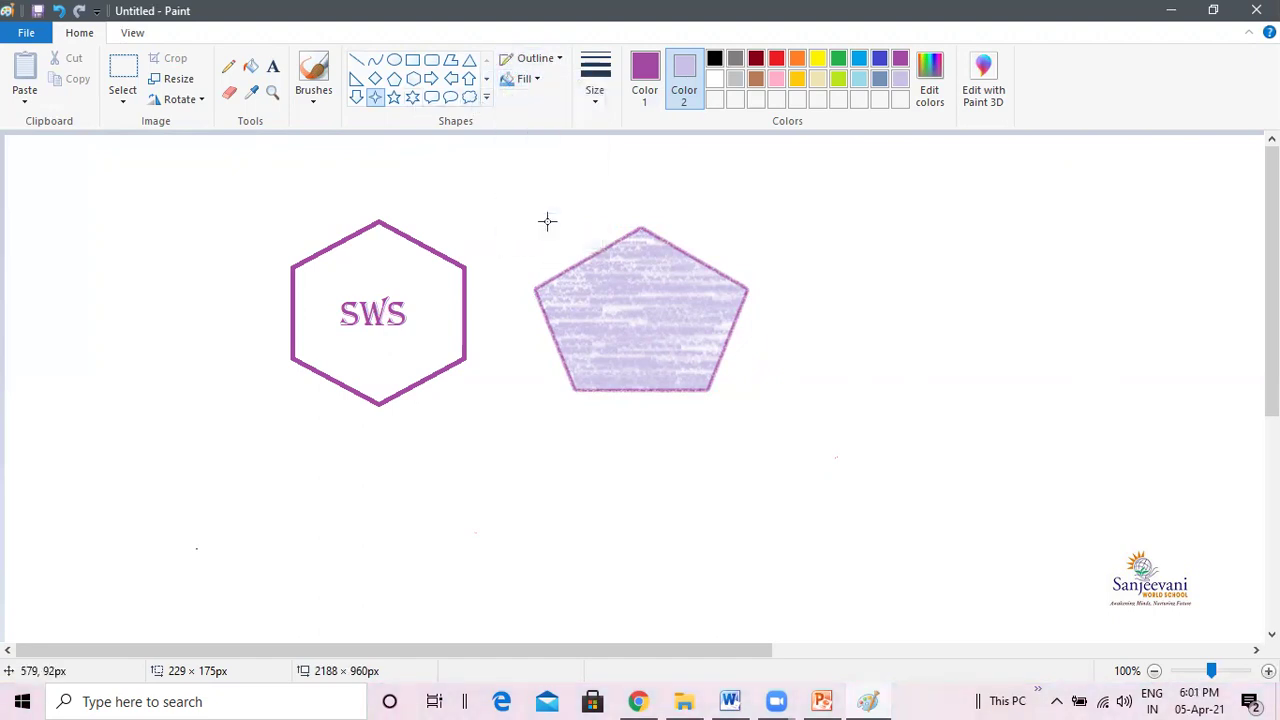
# Draw a four-point star with red Color 1 and pink Color 2 right of the pentagon
pyautogui.click(646, 82)
pyautogui.click(779, 60)
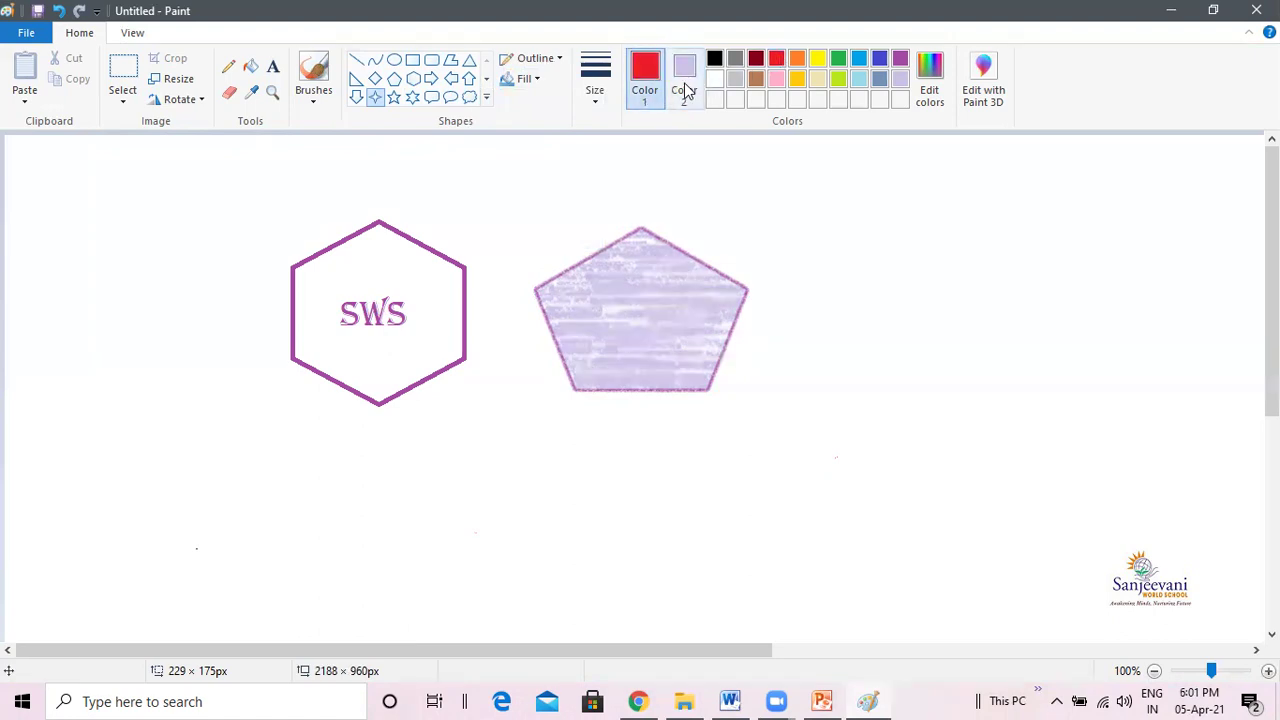
pyautogui.click(684, 80)
pyautogui.click(776, 79)
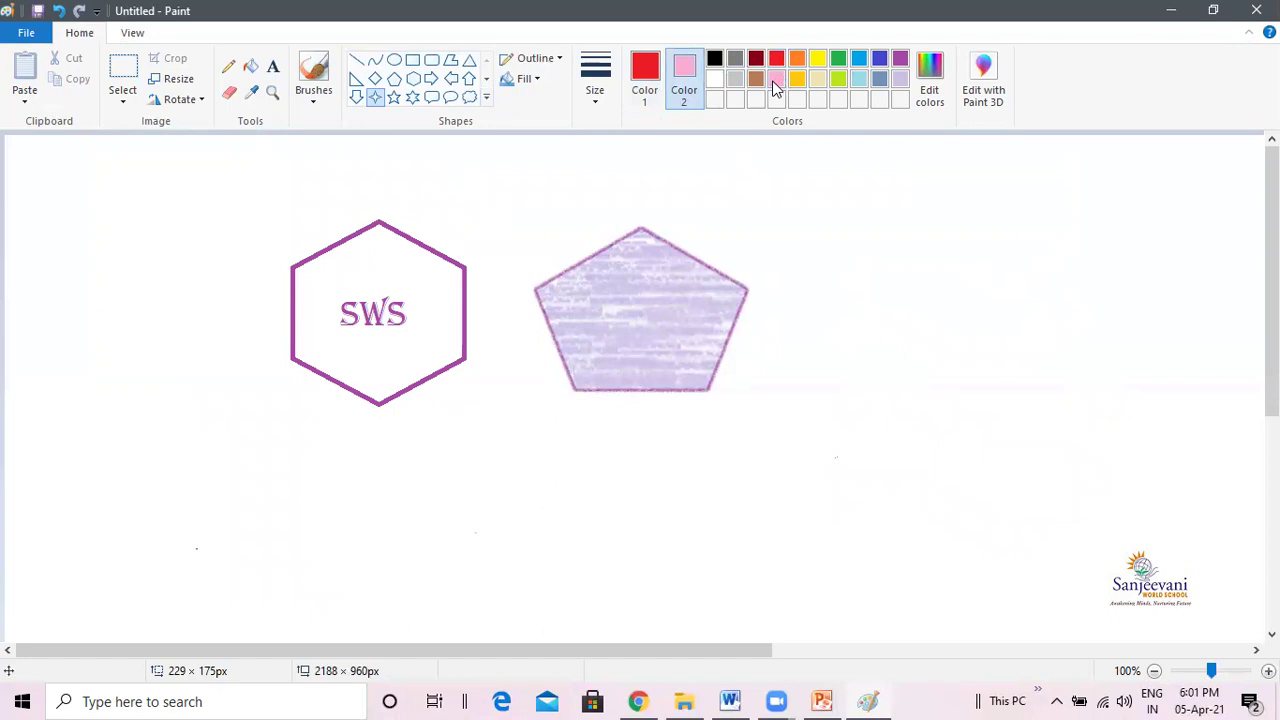
pyautogui.moveTo(810, 227); pyautogui.dragTo(1018, 447)
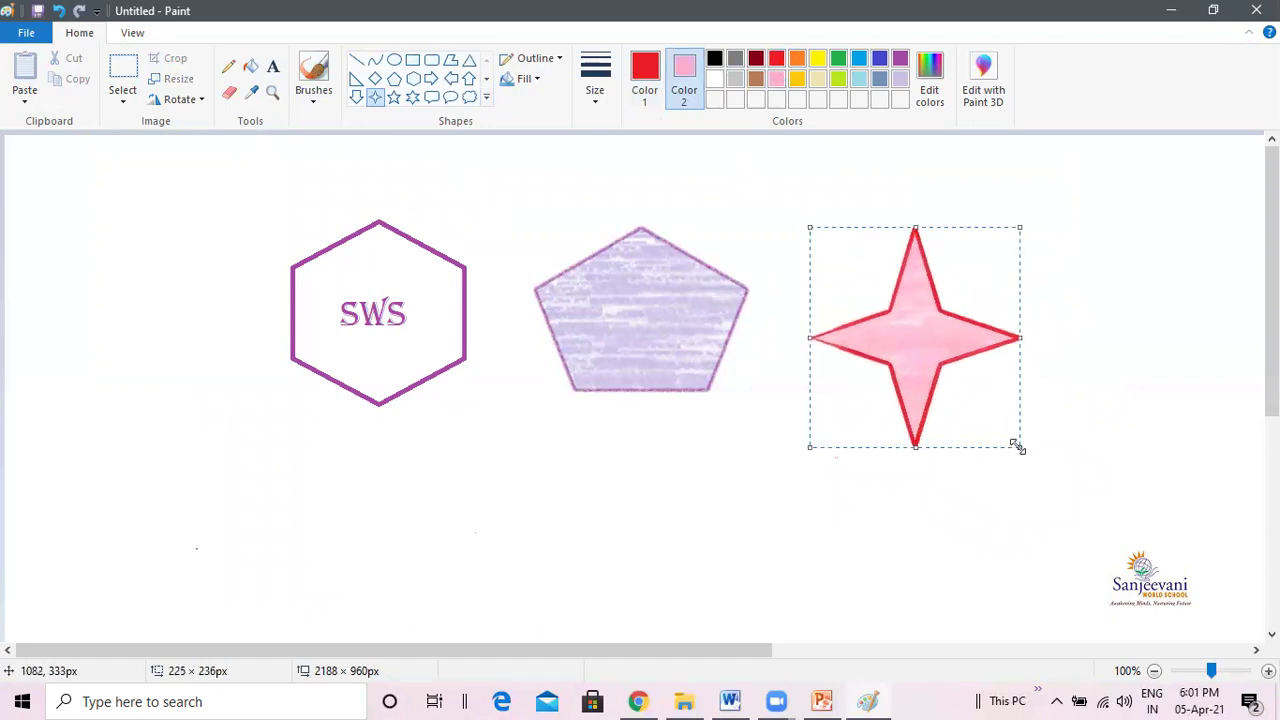
# Choose the six-point star with marker outline, crayon fill, orange Color 1 and yellow Color 2
pyautogui.click(412, 97)
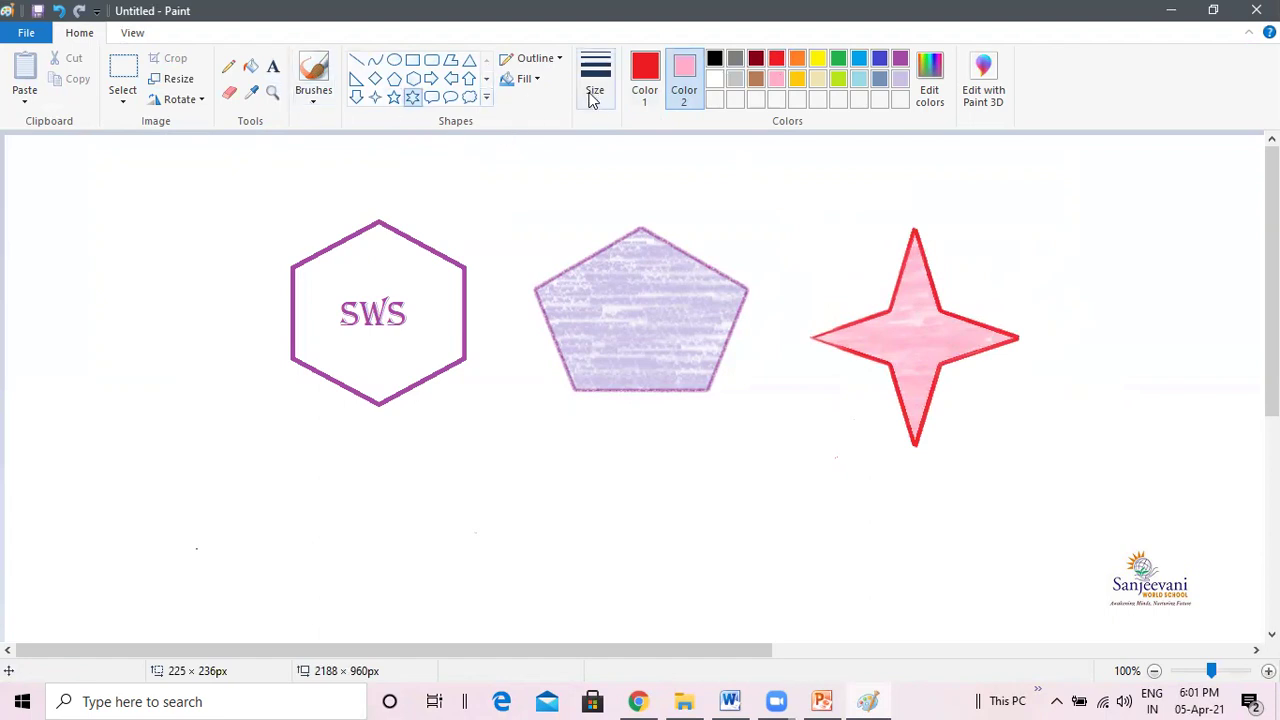
pyautogui.click(556, 58)
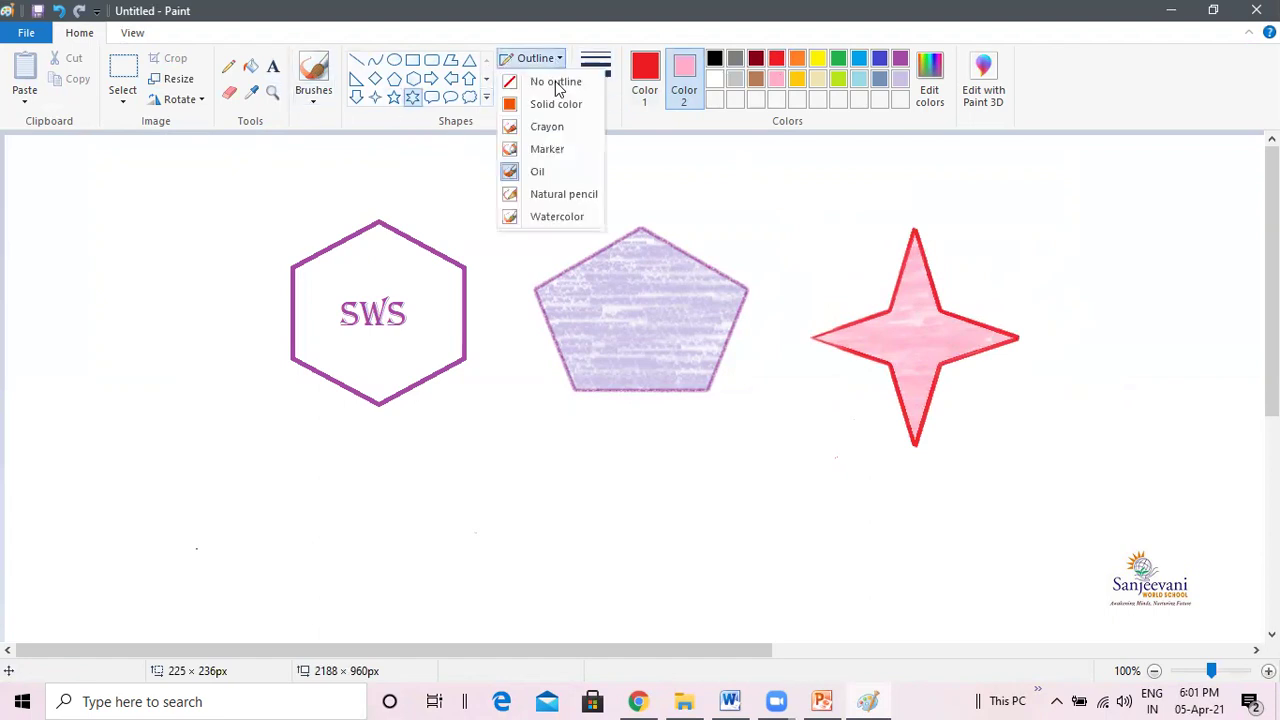
pyautogui.click(549, 150)
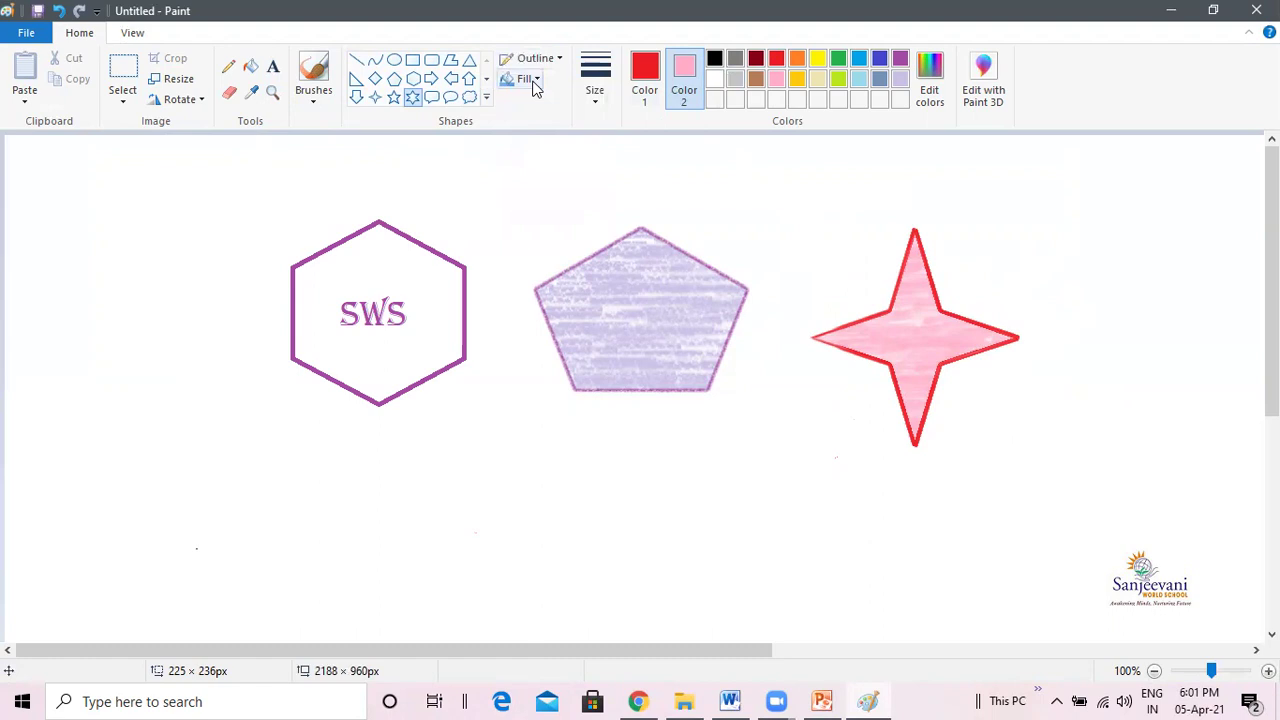
pyautogui.click(530, 79)
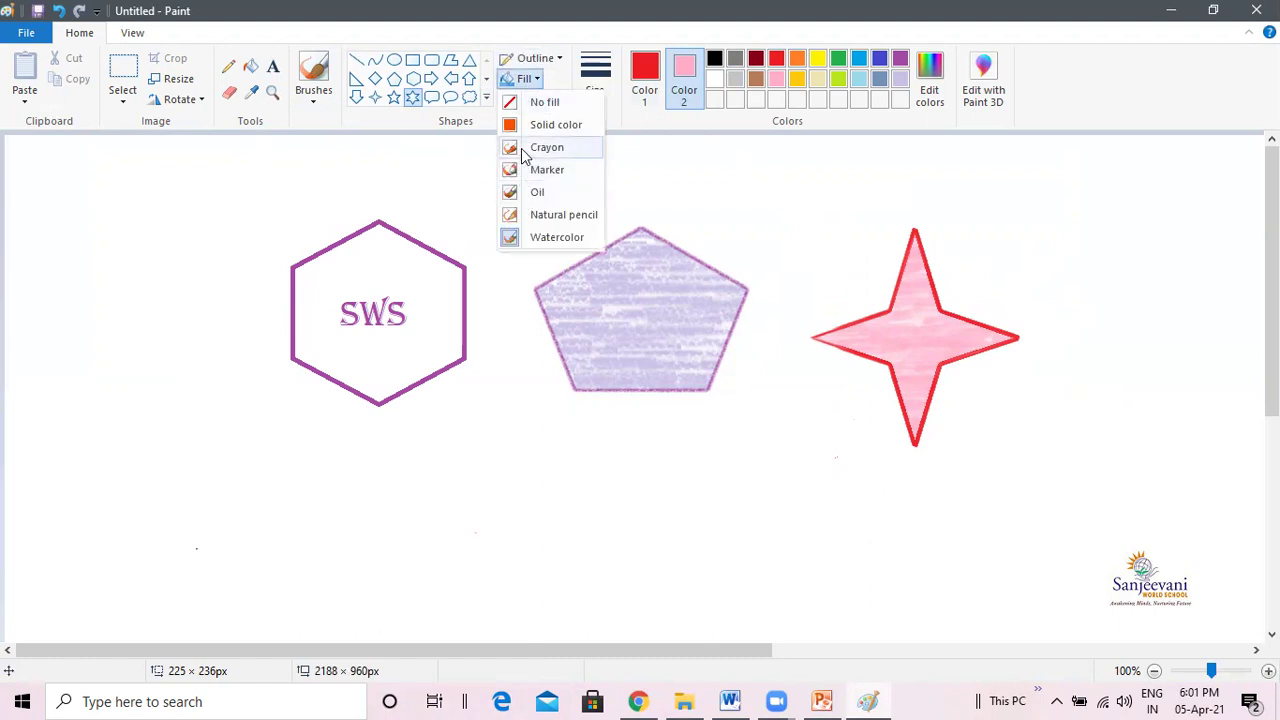
pyautogui.click(522, 155)
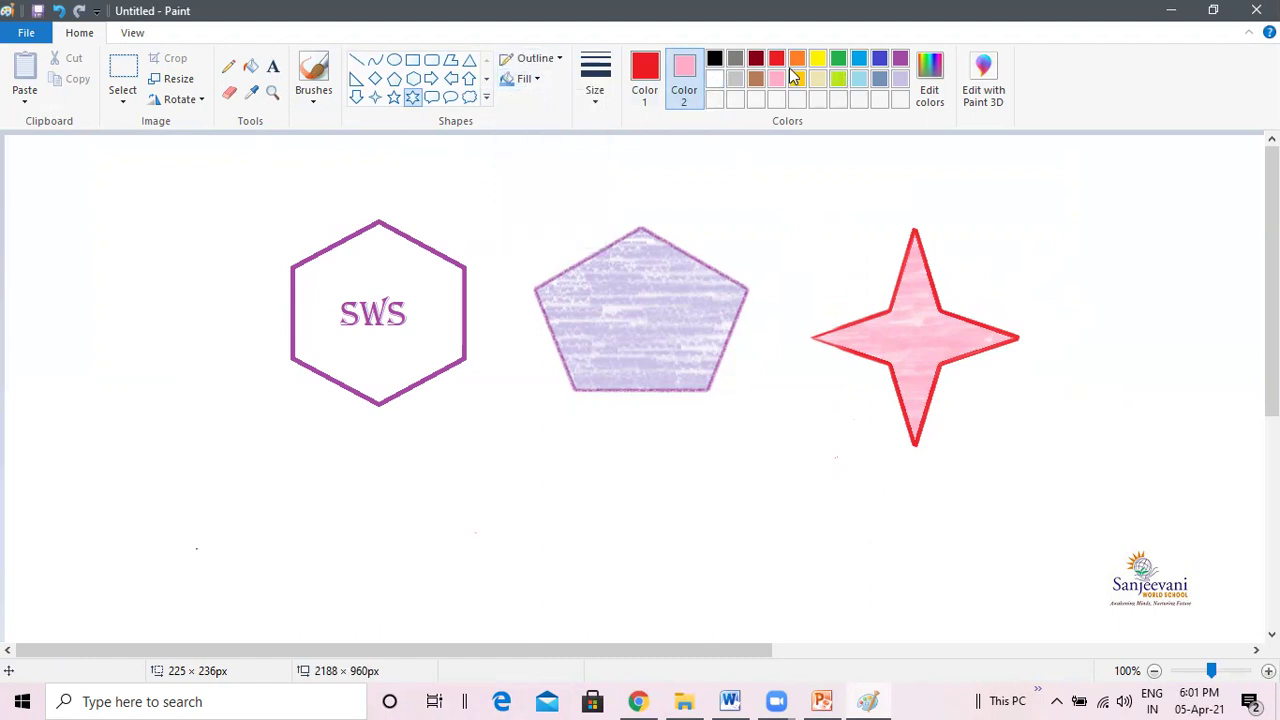
pyautogui.click(645, 82)
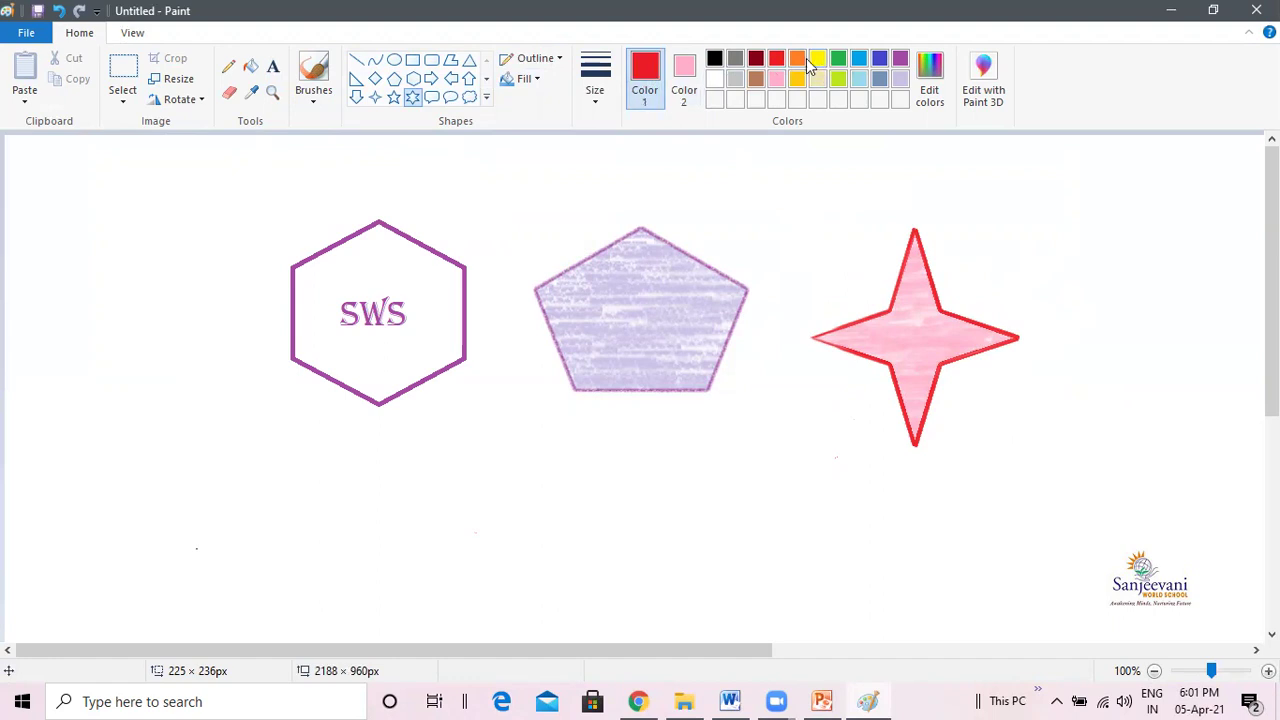
pyautogui.click(797, 60)
pyautogui.click(684, 78)
pyautogui.click(817, 58)
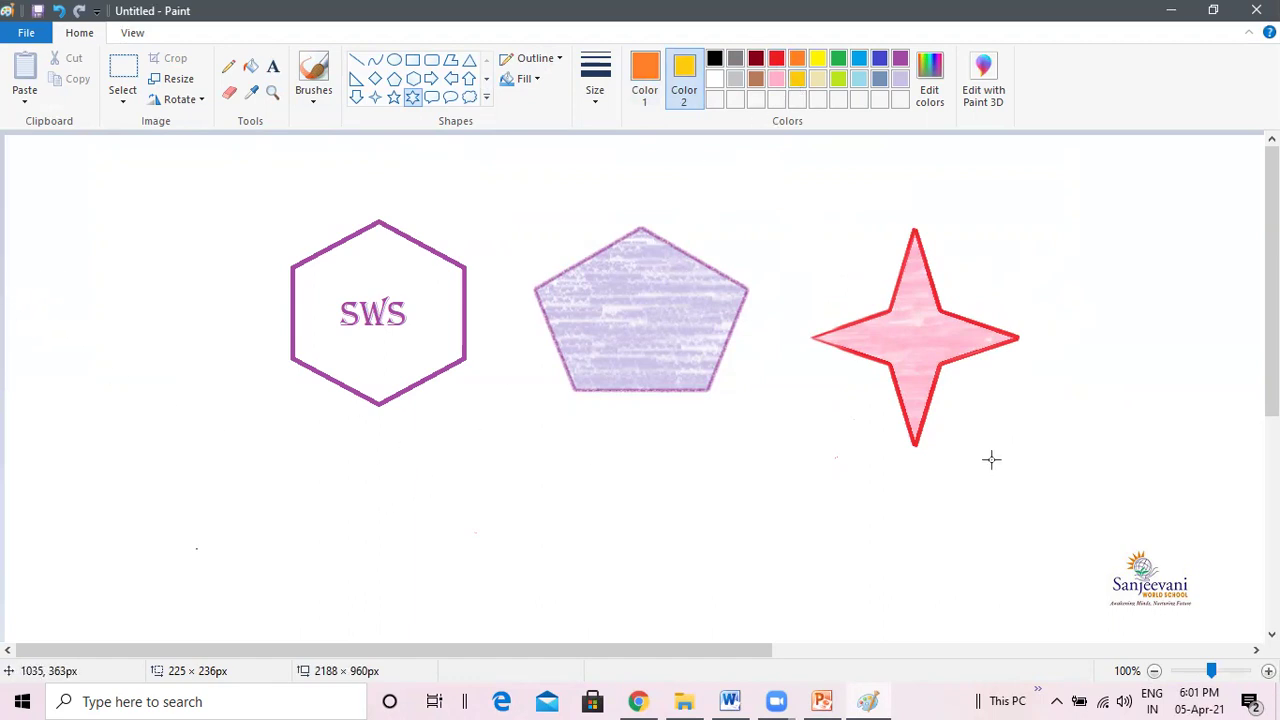
# Draw the six-point star and move it to the upper right of the canvas
pyautogui.moveTo(465, 452); pyautogui.dragTo(682, 612)
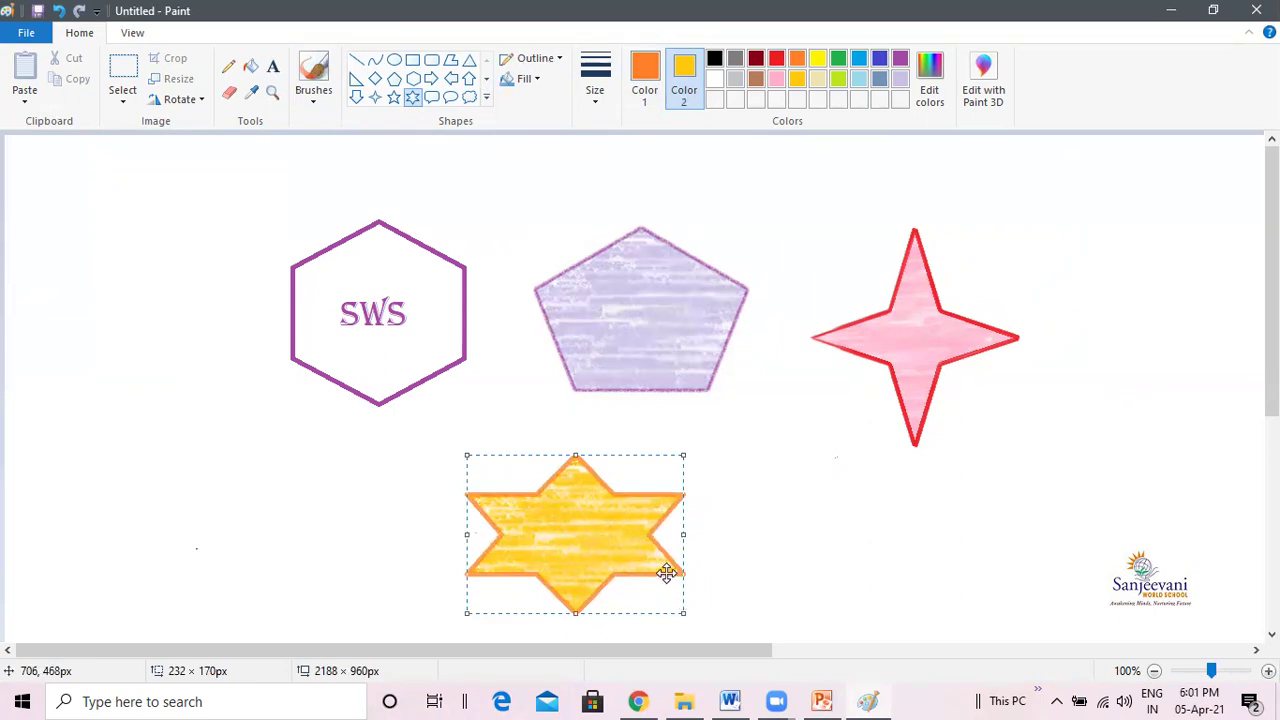
pyautogui.moveTo(666, 572); pyautogui.dragTo(1221, 287)
pyautogui.click(1173, 418)
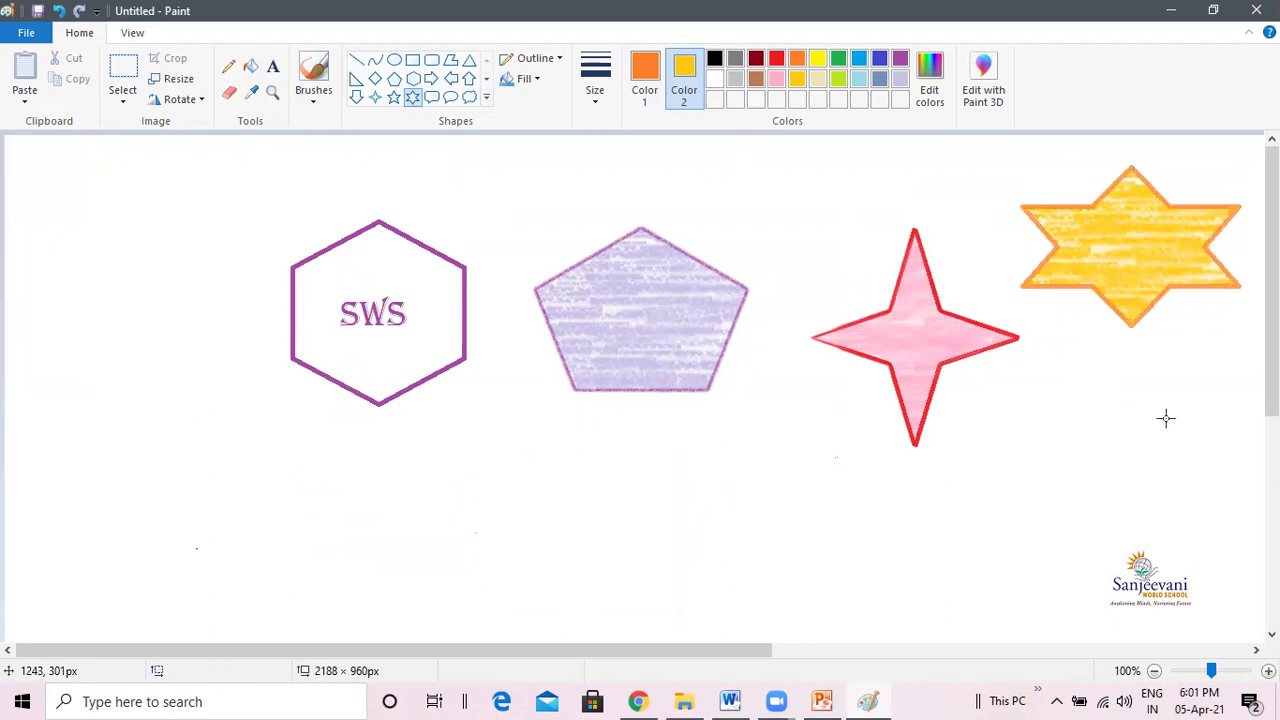
pyautogui.click(376, 63)
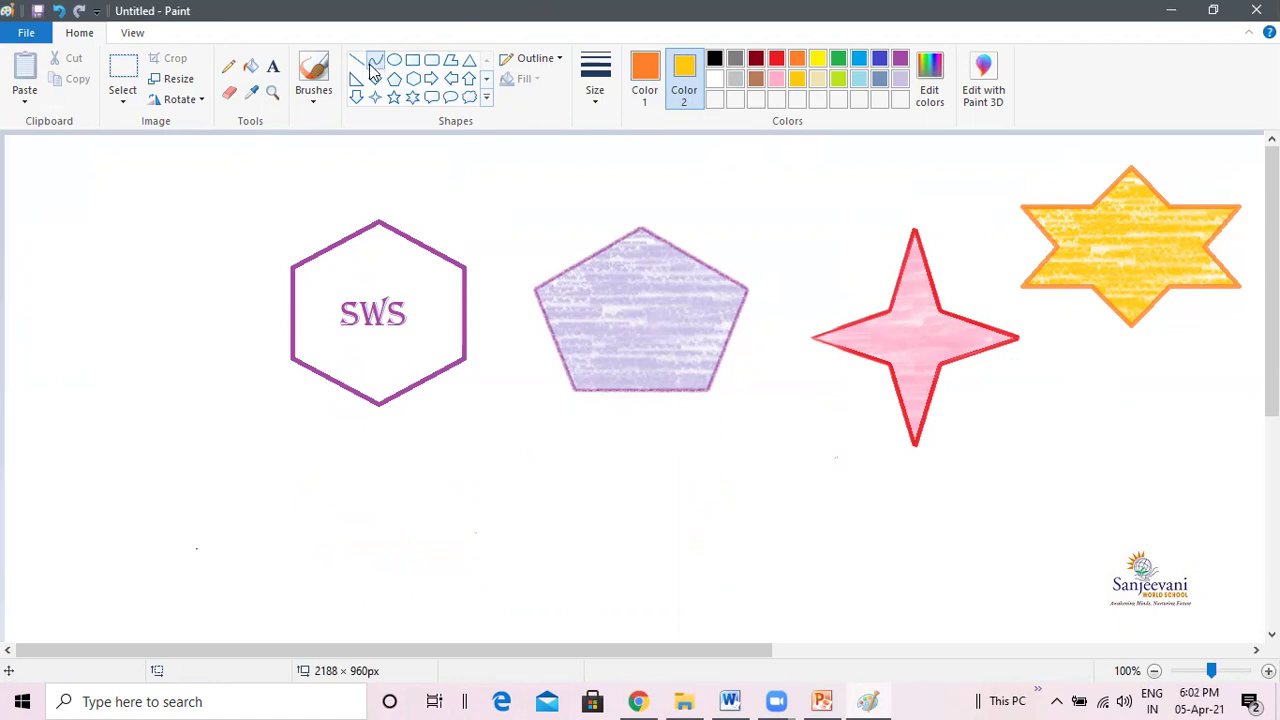
# Set the third line thickness, a solid color outline and dark red as Color 1
pyautogui.click(596, 100)
pyautogui.click(598, 108)
pyautogui.click(592, 104)
pyautogui.click(592, 104)
pyautogui.click(591, 101)
pyautogui.click(590, 100)
pyautogui.click(591, 101)
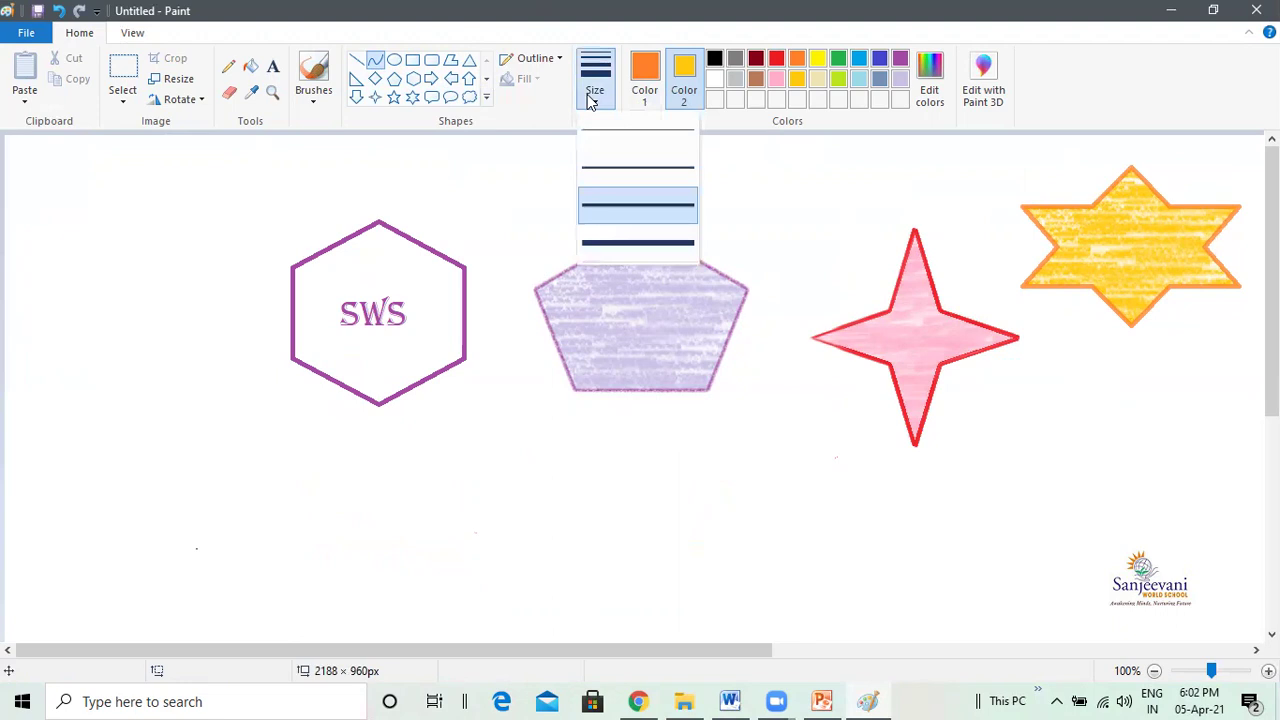
pyautogui.click(591, 101)
pyautogui.click(591, 101)
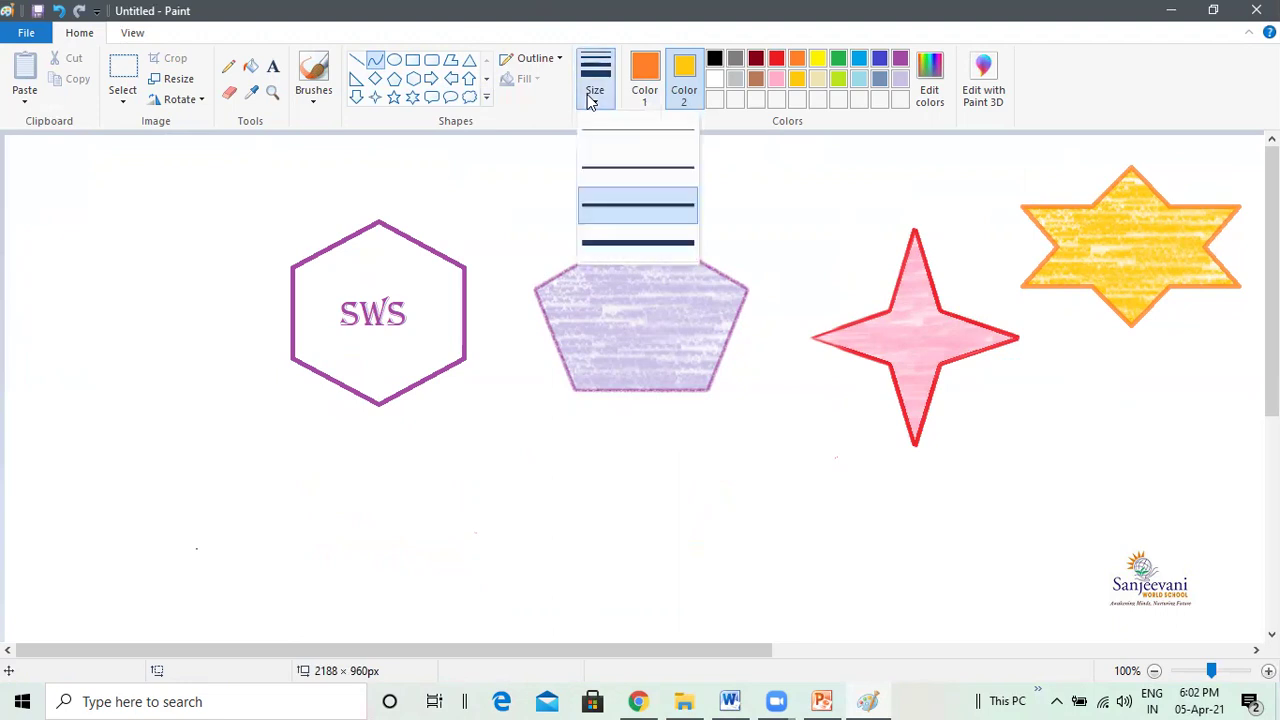
pyautogui.click(615, 204)
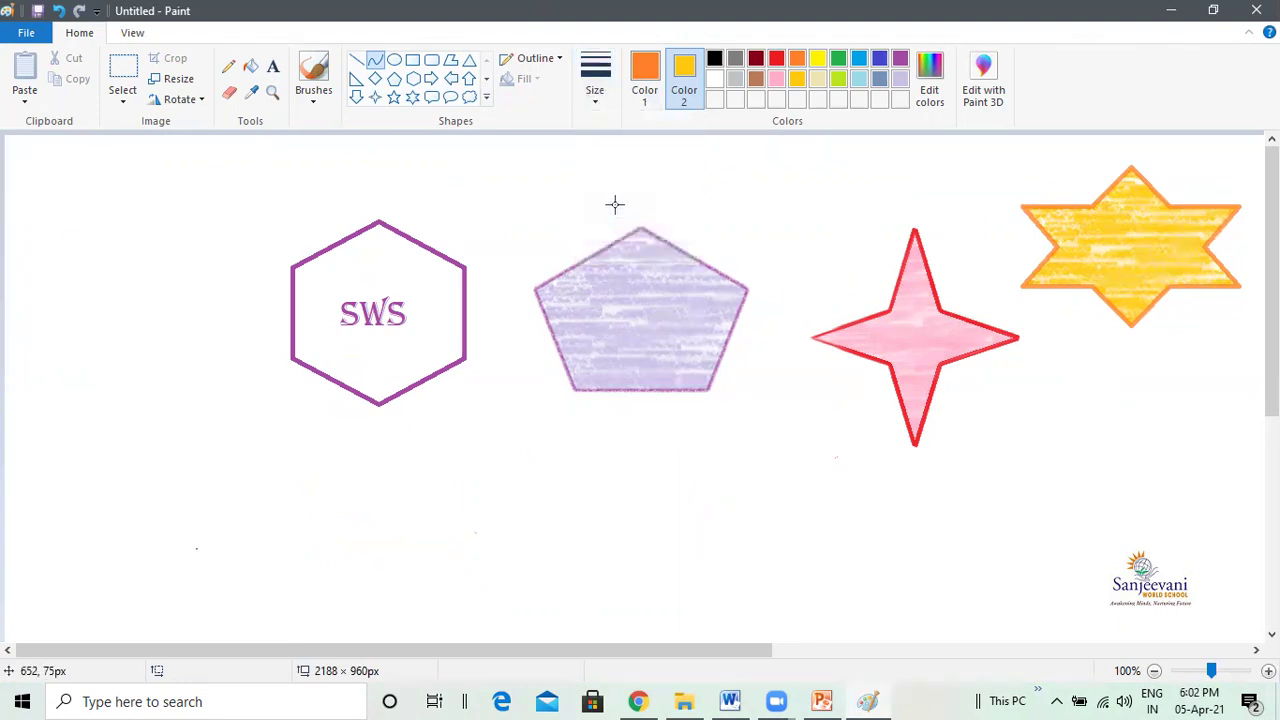
pyautogui.click(556, 62)
pyautogui.click(548, 105)
pyautogui.click(631, 76)
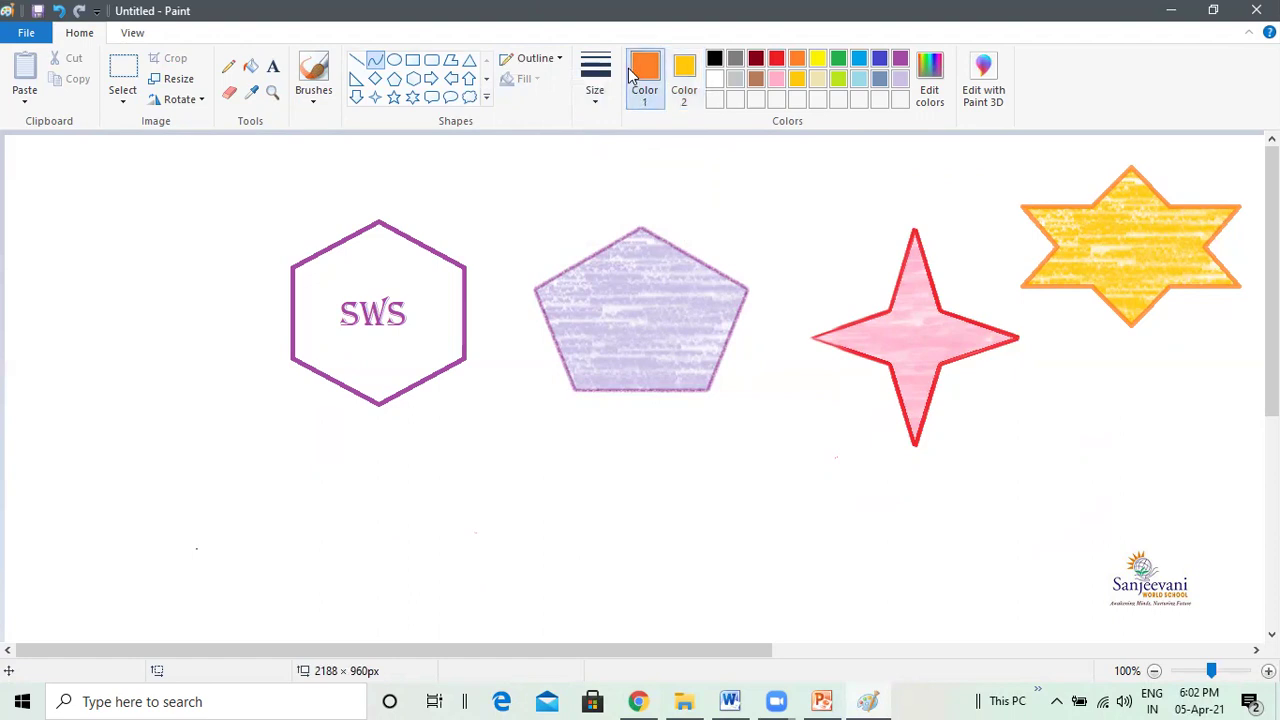
pyautogui.click(755, 60)
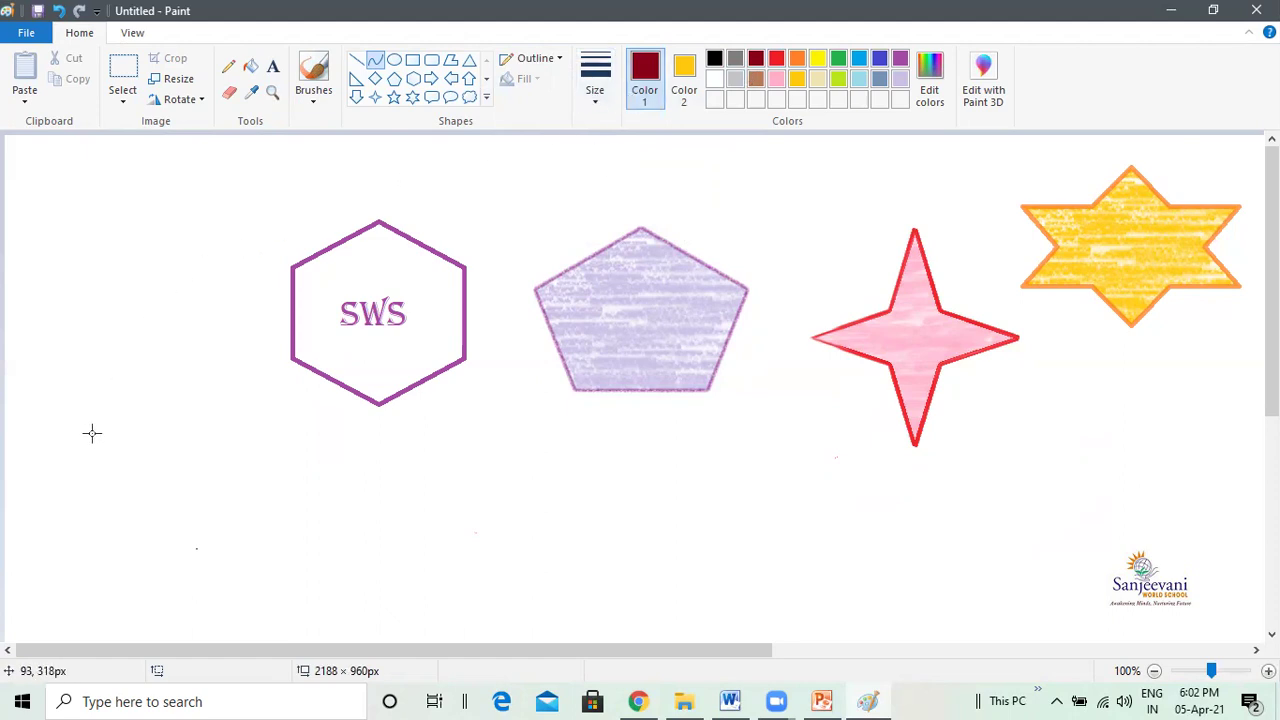
# Draw a curve below the hexagon, bending it up on the left and down on the right
pyautogui.moveTo(81, 436); pyautogui.dragTo(440, 434)
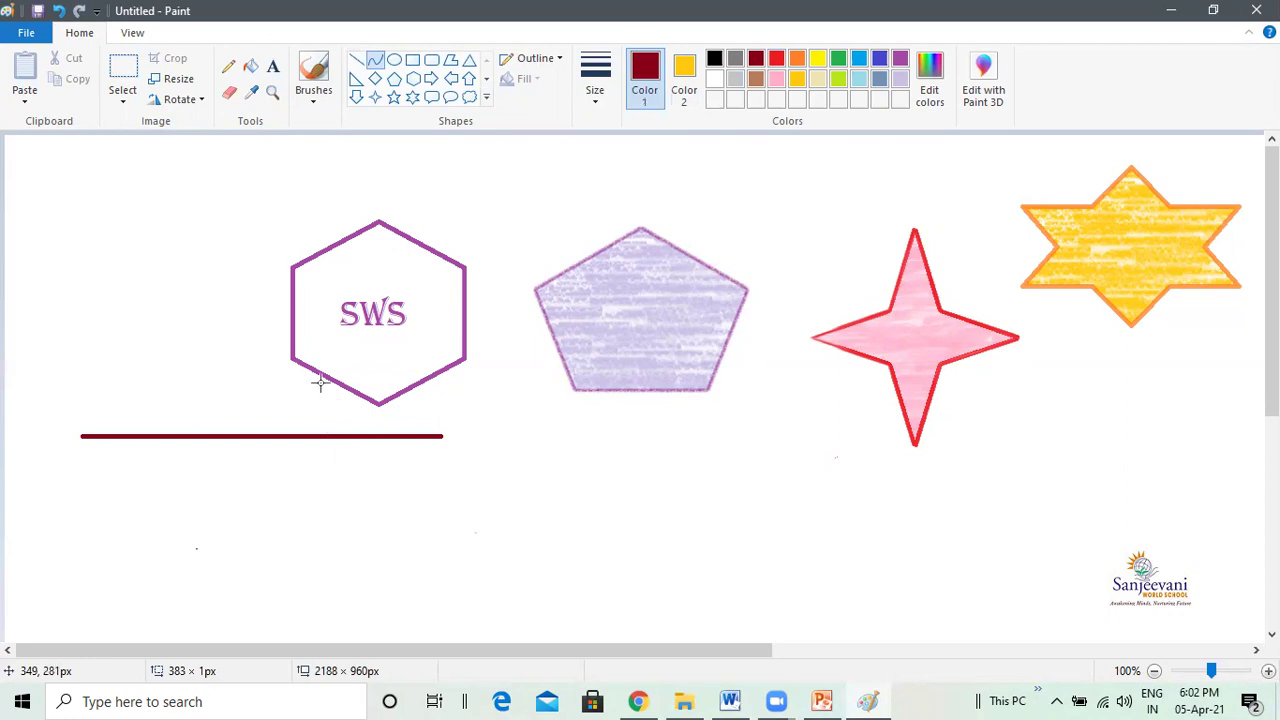
pyautogui.click(148, 382)
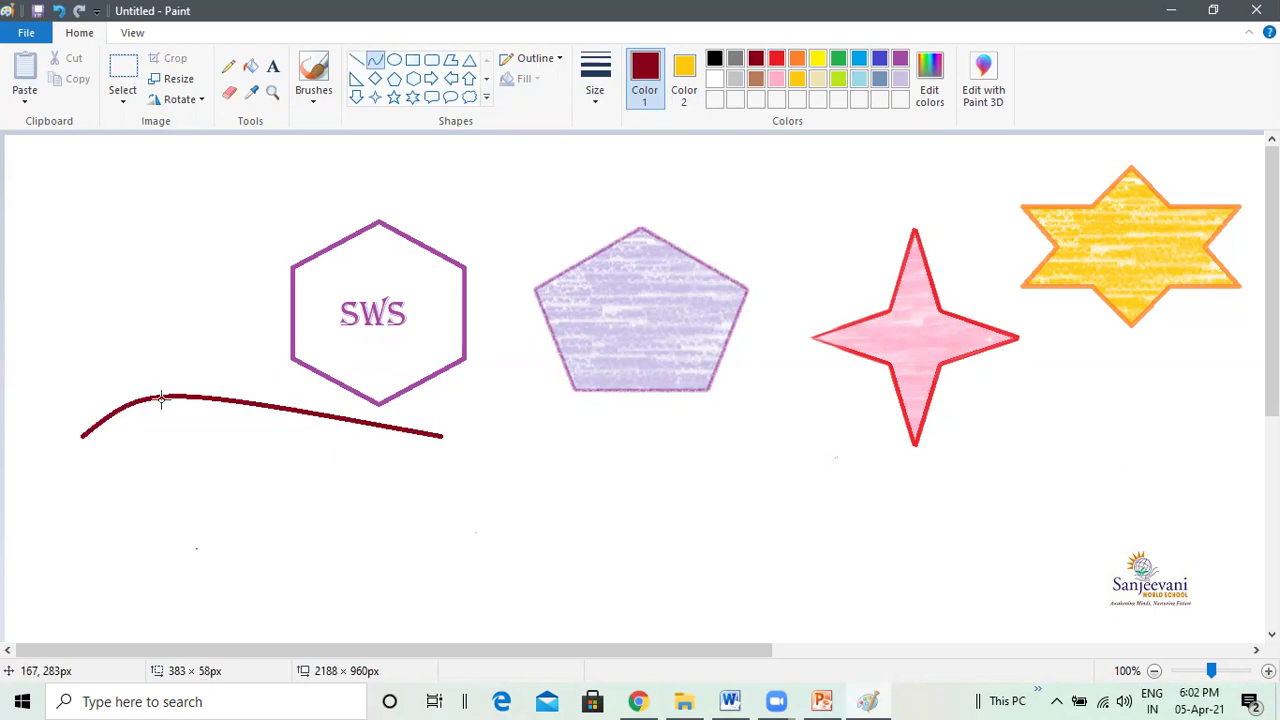
pyautogui.click(341, 473)
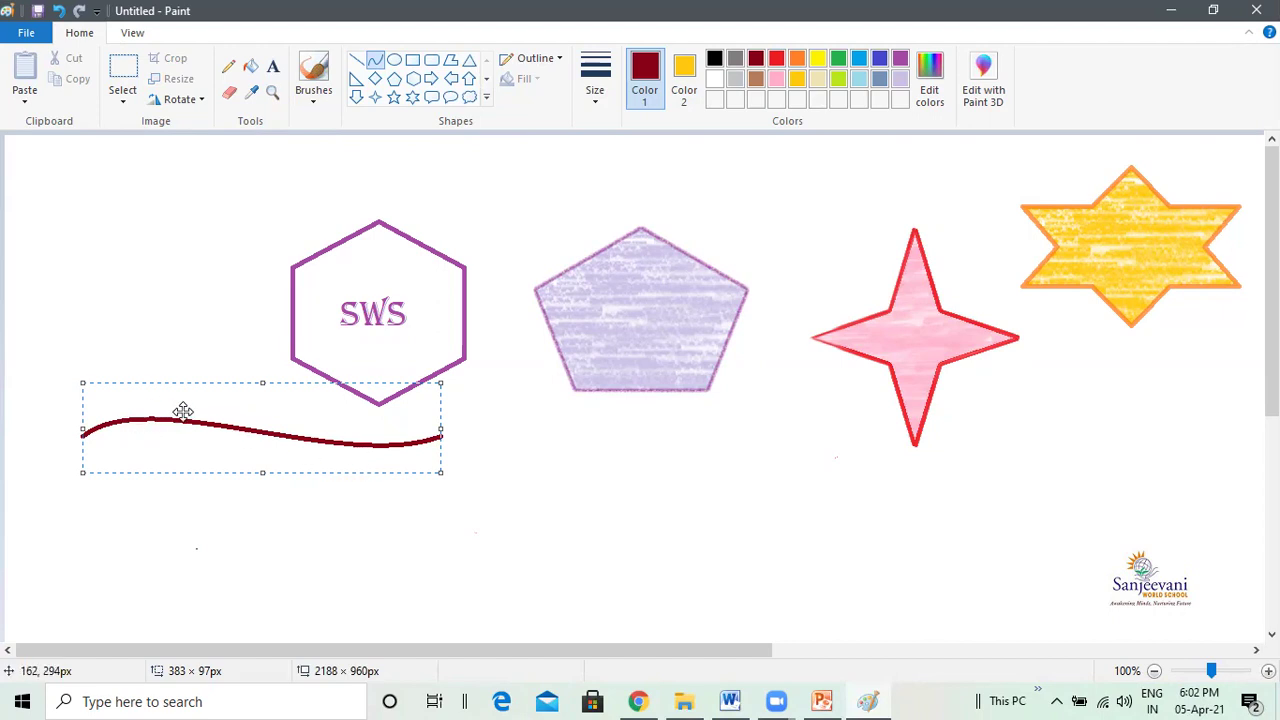
pyautogui.click(564, 476)
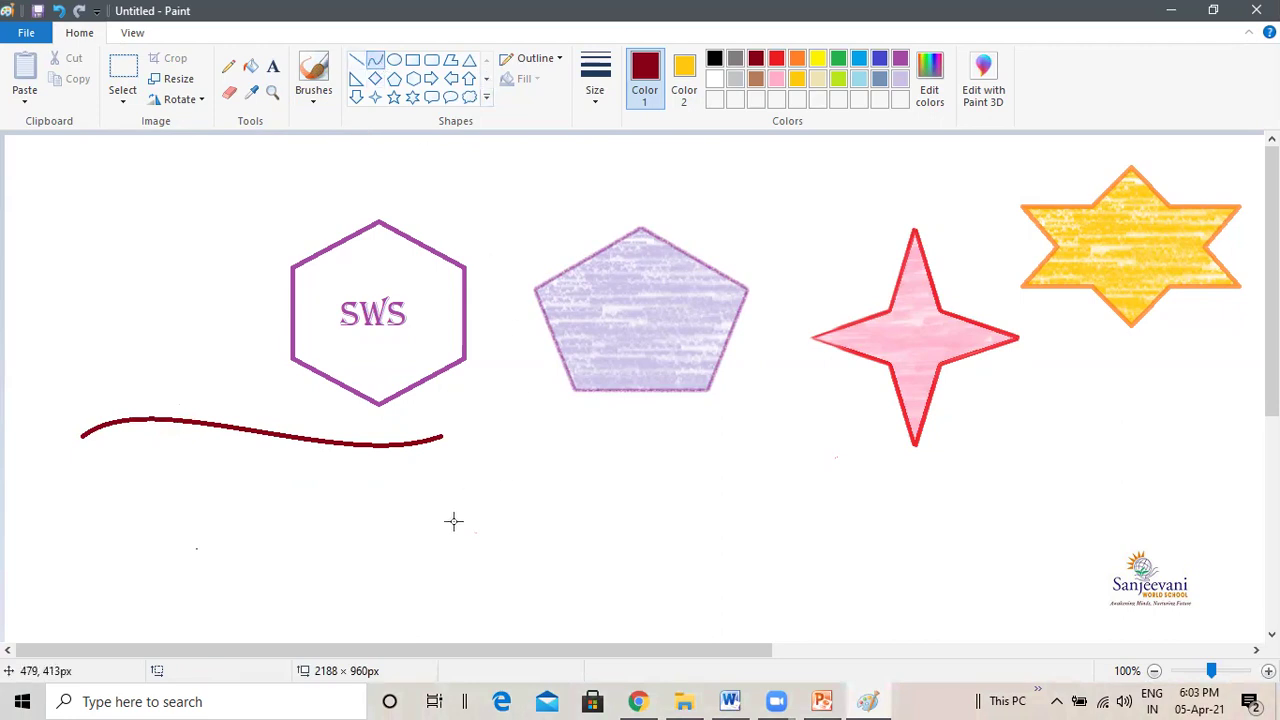
# Draw a second dark red line lower on the canvas and bend it into an S-shaped curve
pyautogui.moveTo(463, 504); pyautogui.dragTo(888, 505)
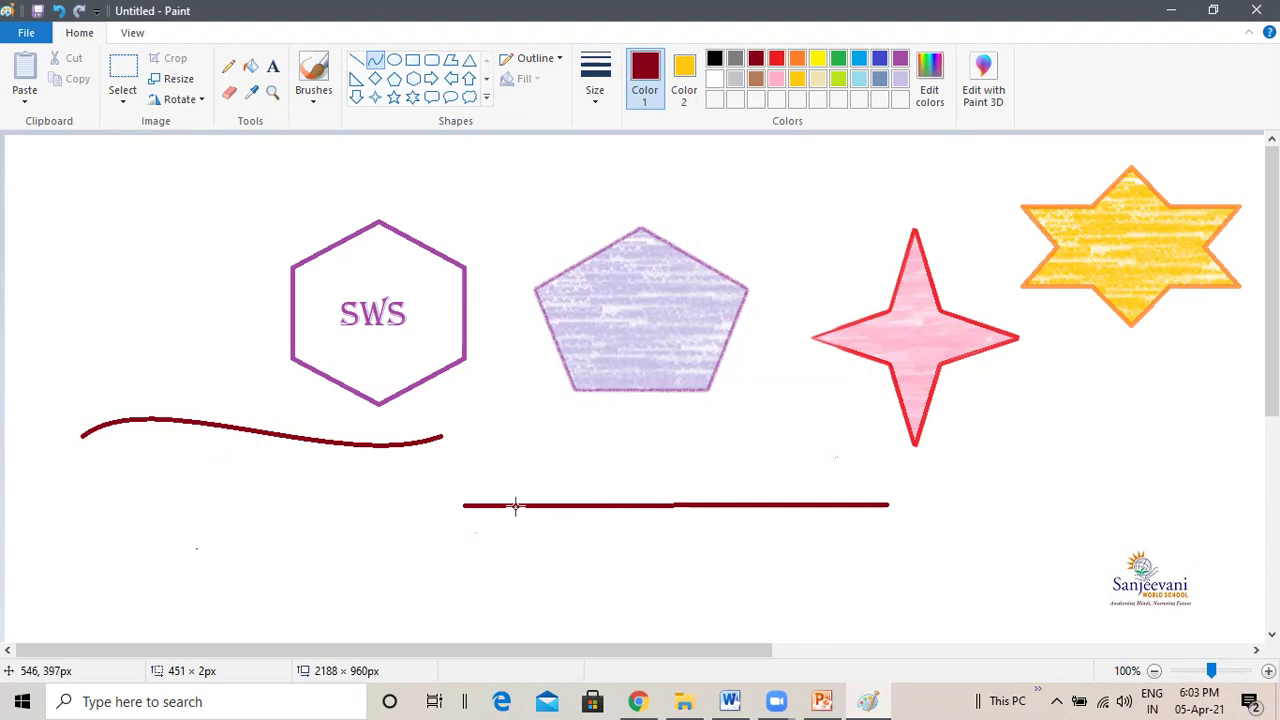
pyautogui.moveTo(516, 505); pyautogui.dragTo(506, 414)
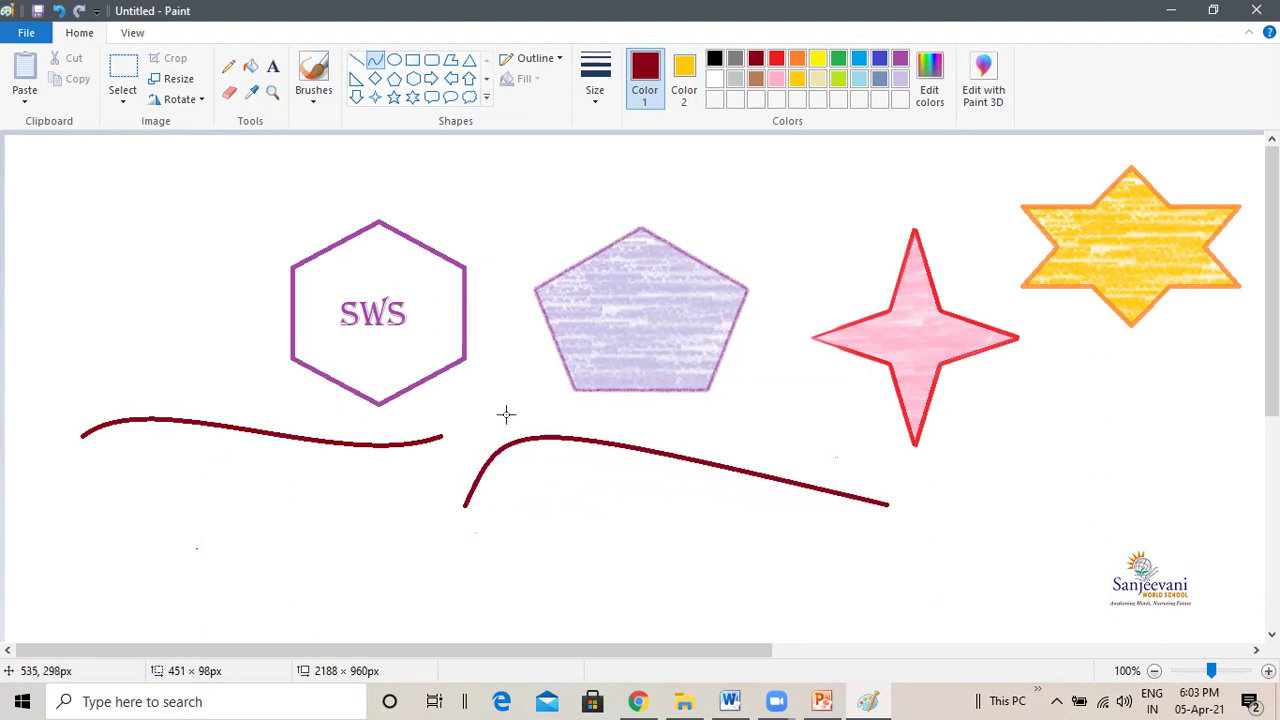
pyautogui.click(760, 475)
pyautogui.moveTo(748, 492); pyautogui.dragTo(828, 623)
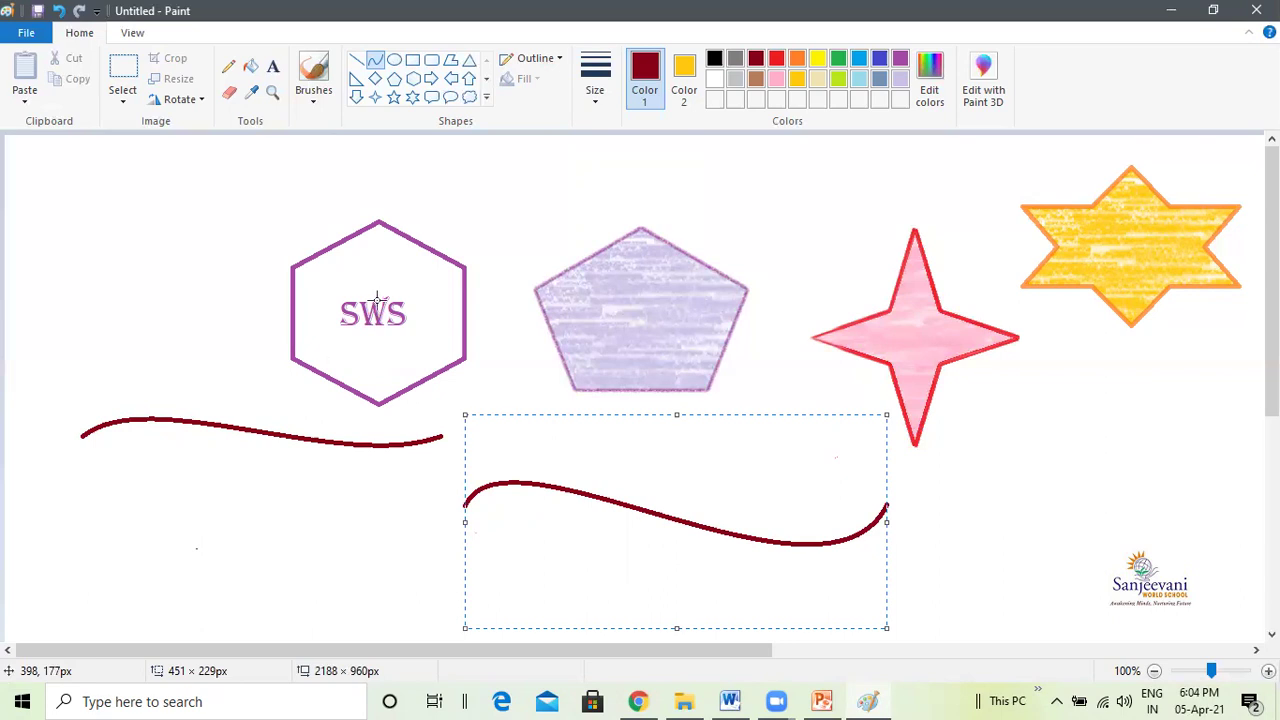
# Select the Polygon tool, make Color 2 (yellow) active, and open the Size options
pyautogui.click(450, 66)
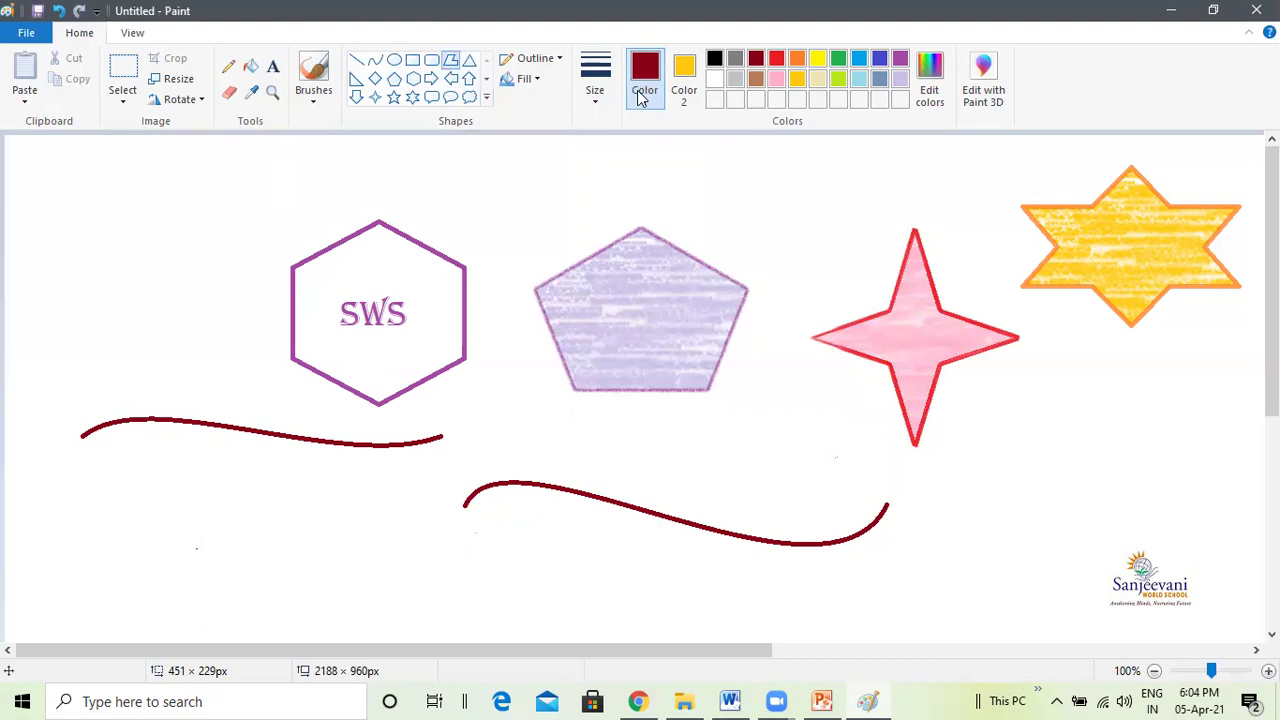
pyautogui.click(695, 95)
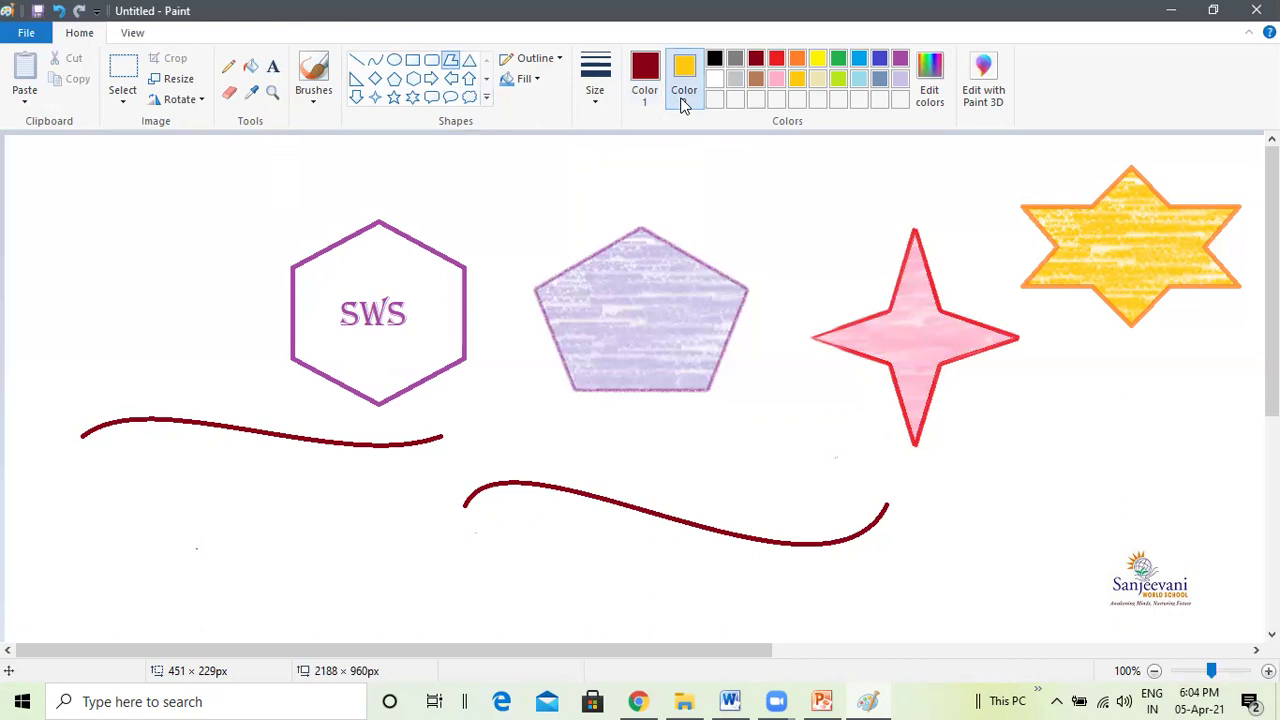
pyautogui.click(594, 100)
# Choose a thick outline size and set the shape Fill to Crayon
pyautogui.click(592, 203)
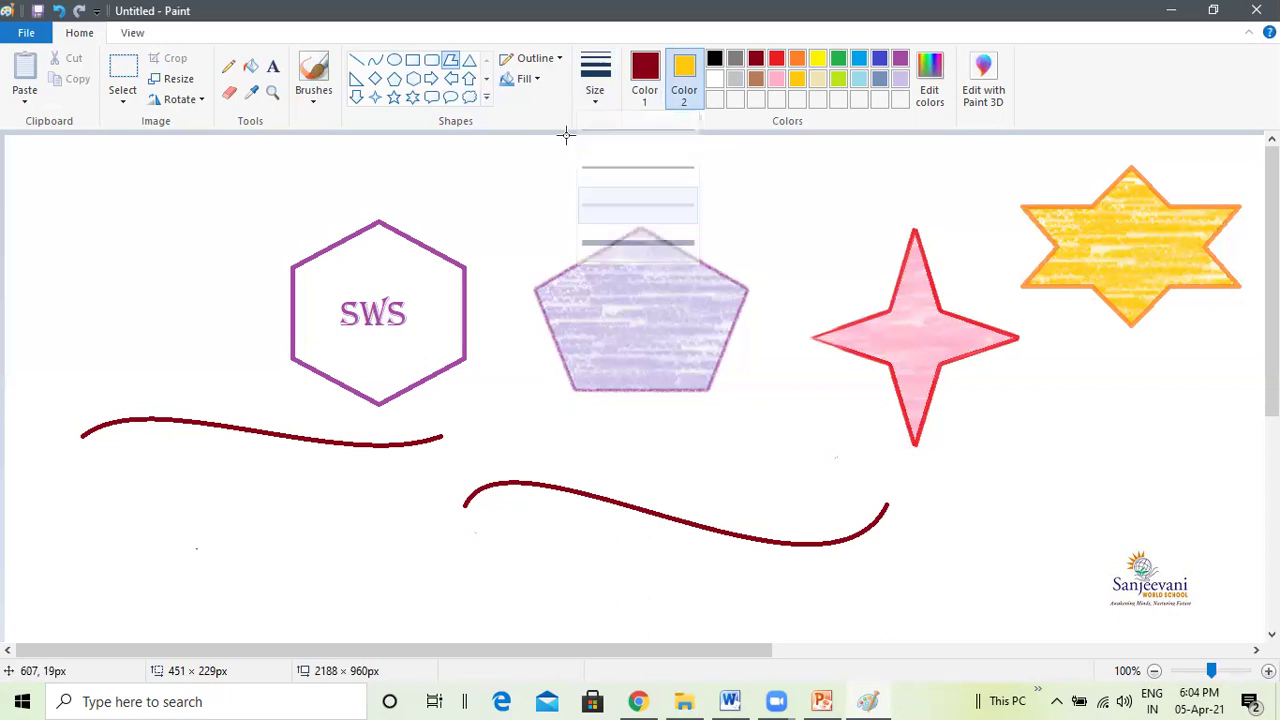
pyautogui.click(524, 79)
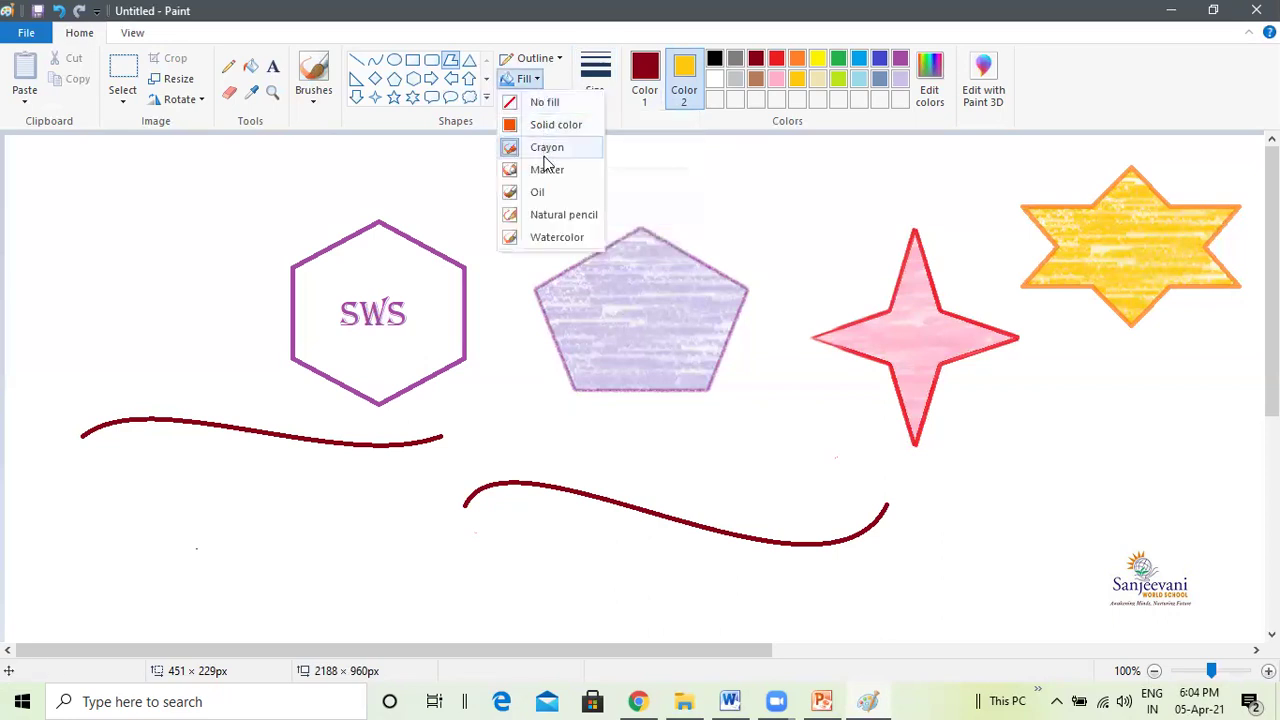
pyautogui.click(545, 150)
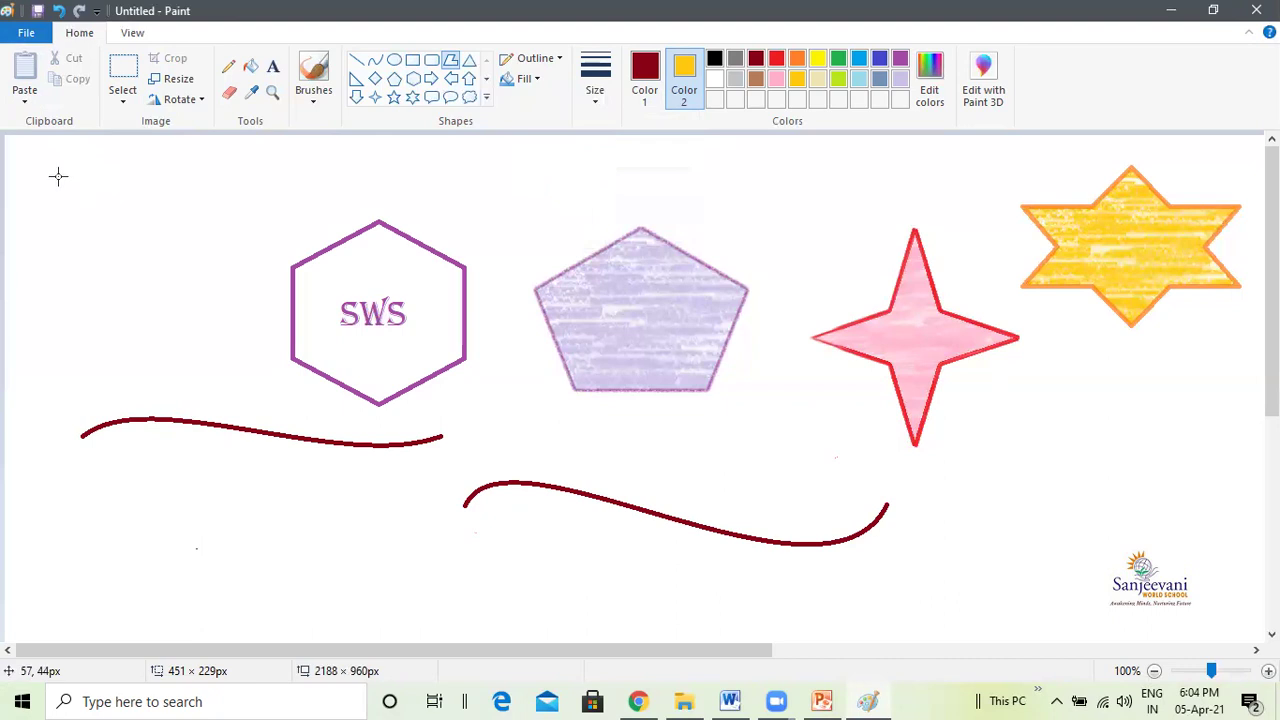
# Draw a seven-cornered polygon in the top-left corner, closing it at its starting point
pyautogui.moveTo(58, 177); pyautogui.dragTo(181, 177)
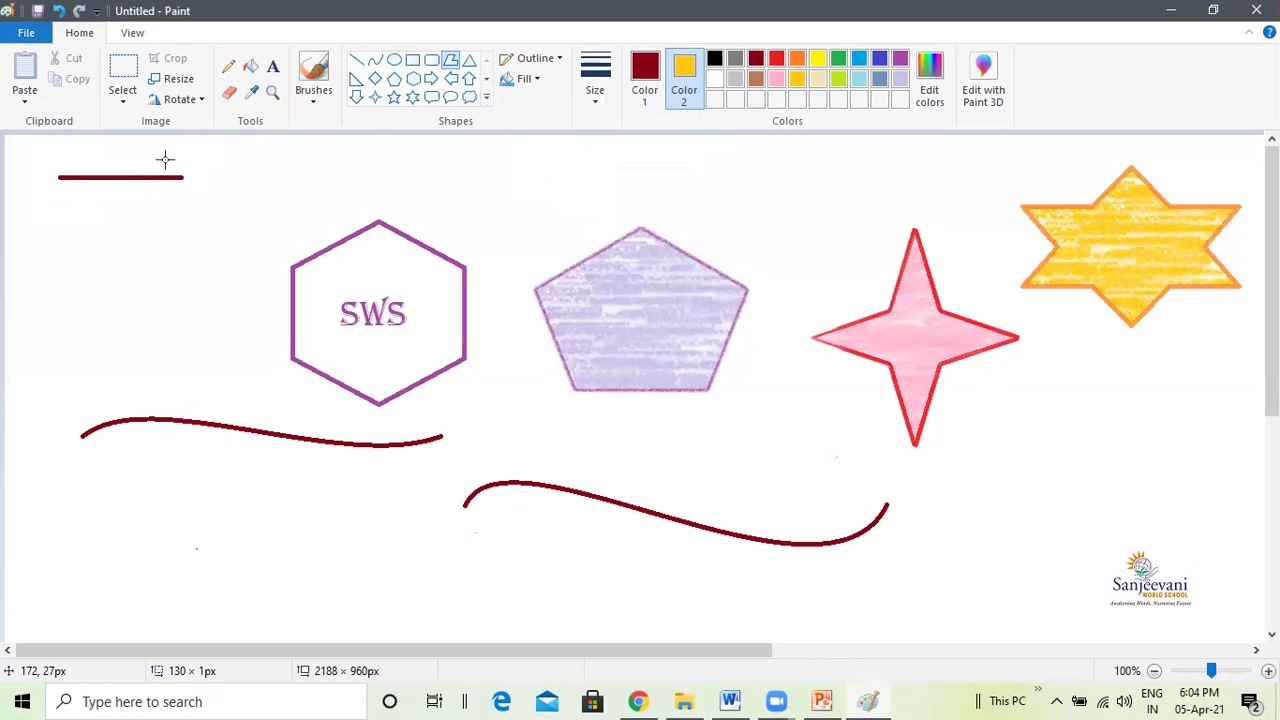
pyautogui.click(216, 211)
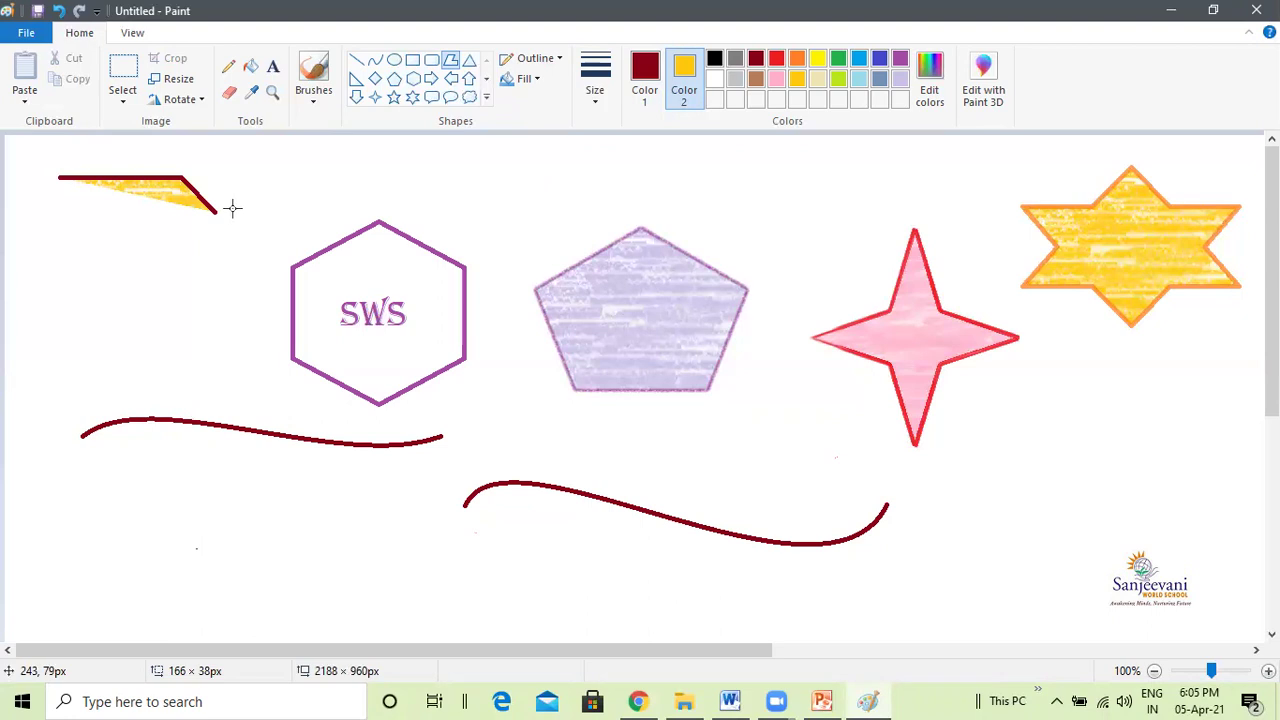
pyautogui.click(220, 278)
pyautogui.click(200, 320)
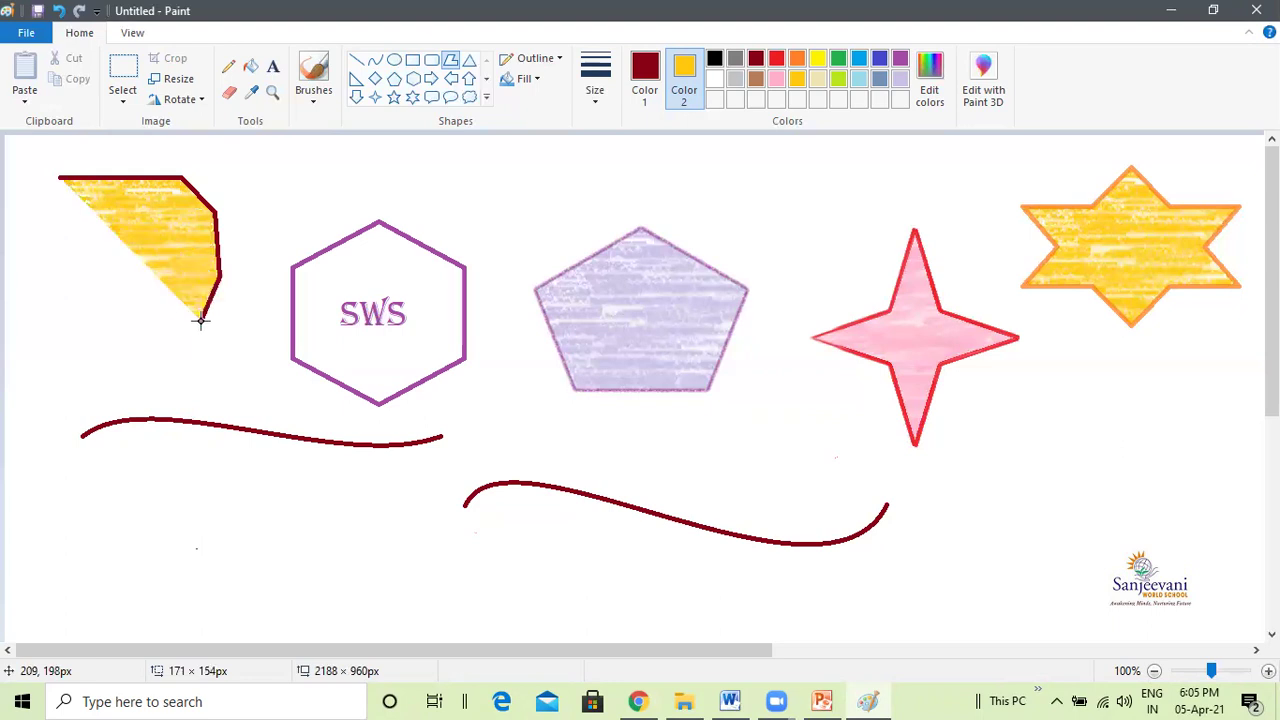
pyautogui.click(130, 328)
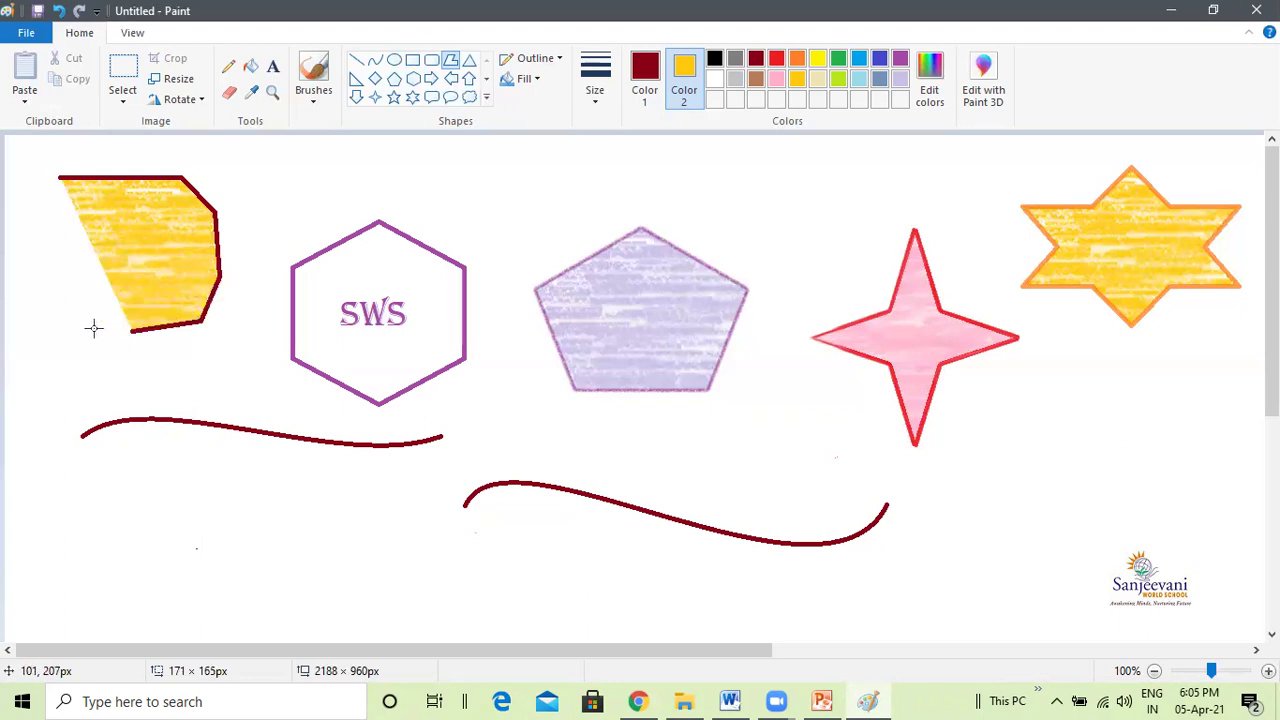
pyautogui.doubleClick(41, 308)
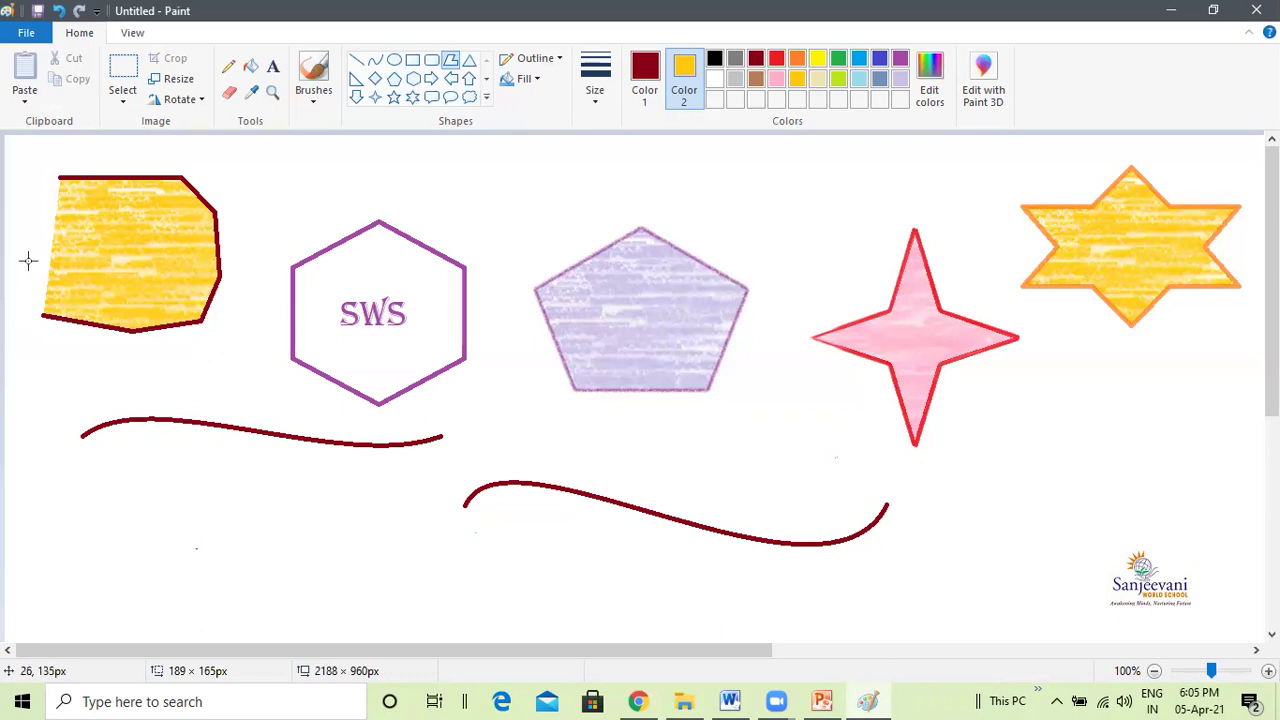
pyautogui.click(25, 258)
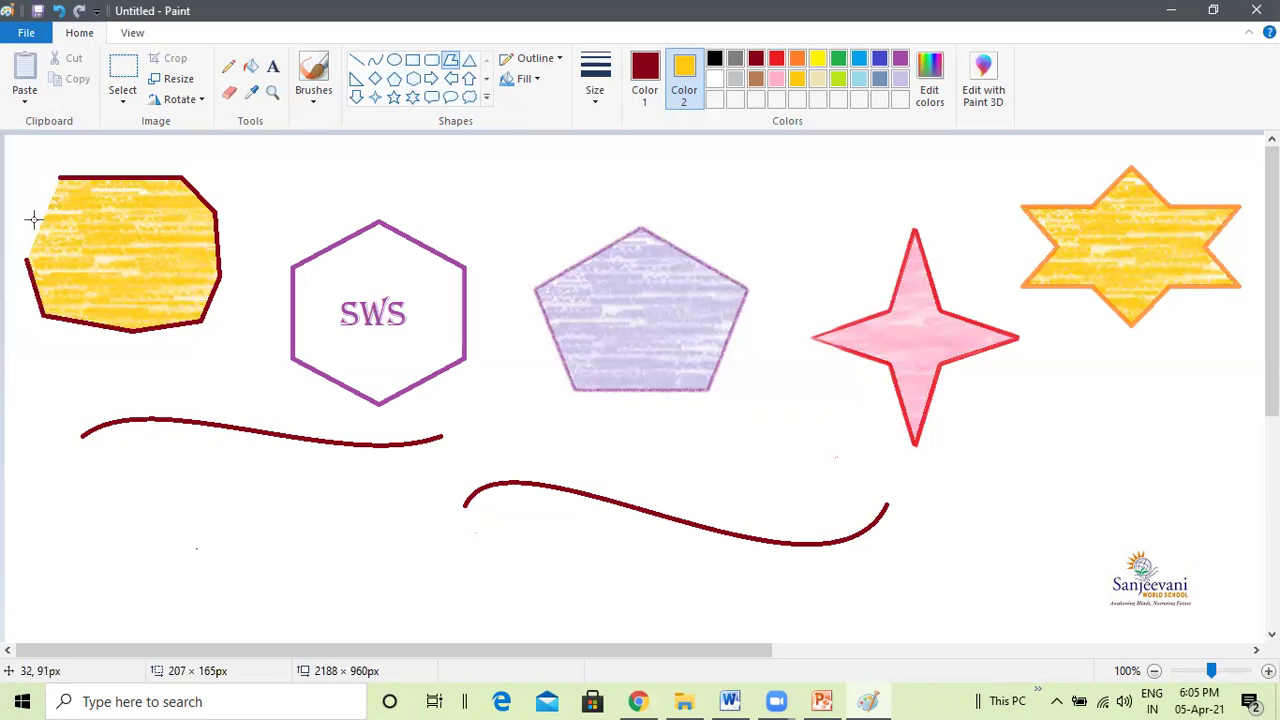
pyautogui.click(56, 179)
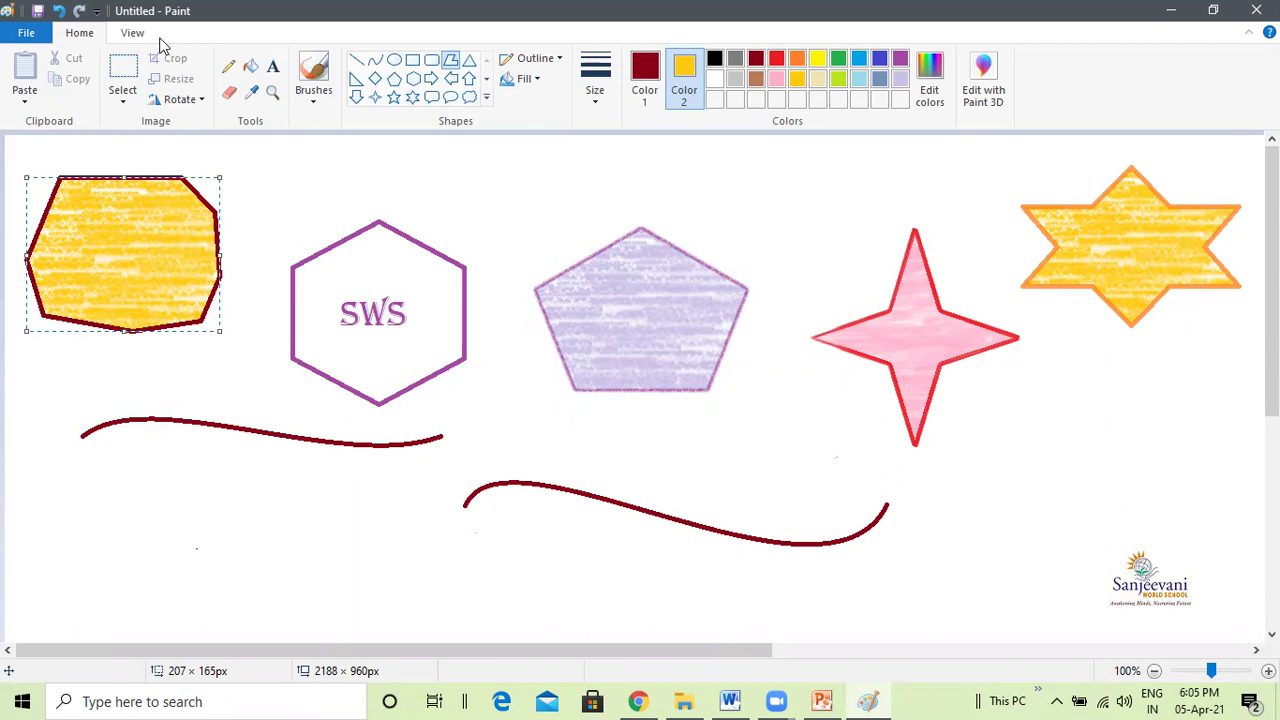
# Click off the yellow polygon to commit it, then open the File menu
pyautogui.click(271, 300)
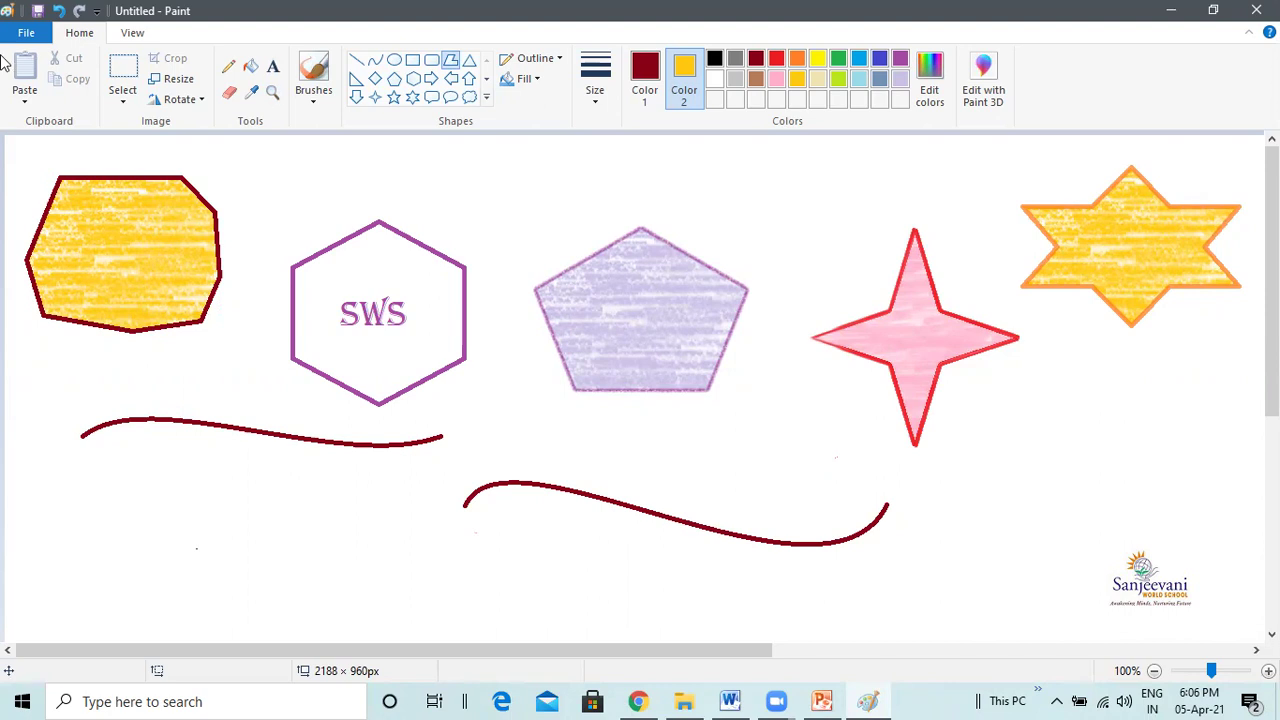
pyautogui.click(26, 33)
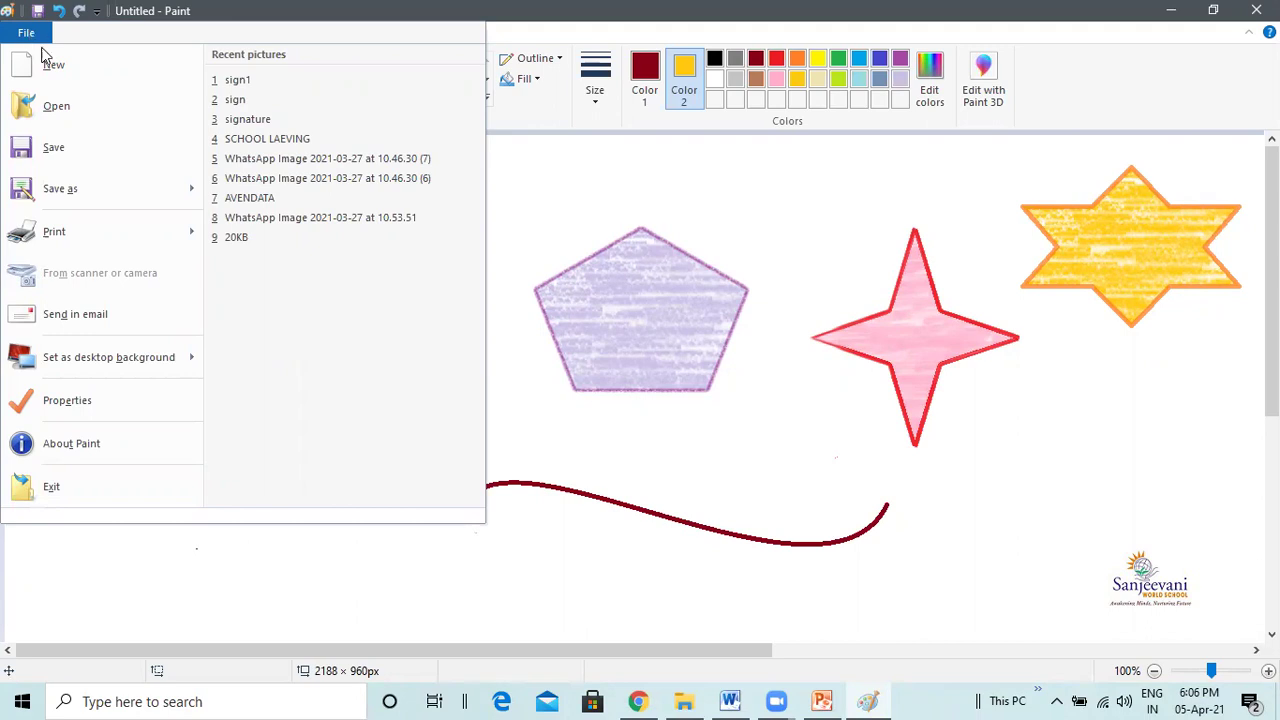
# Start Save As and browse to the Desktop\SWS\2nd folder
pyautogui.click(60, 146)
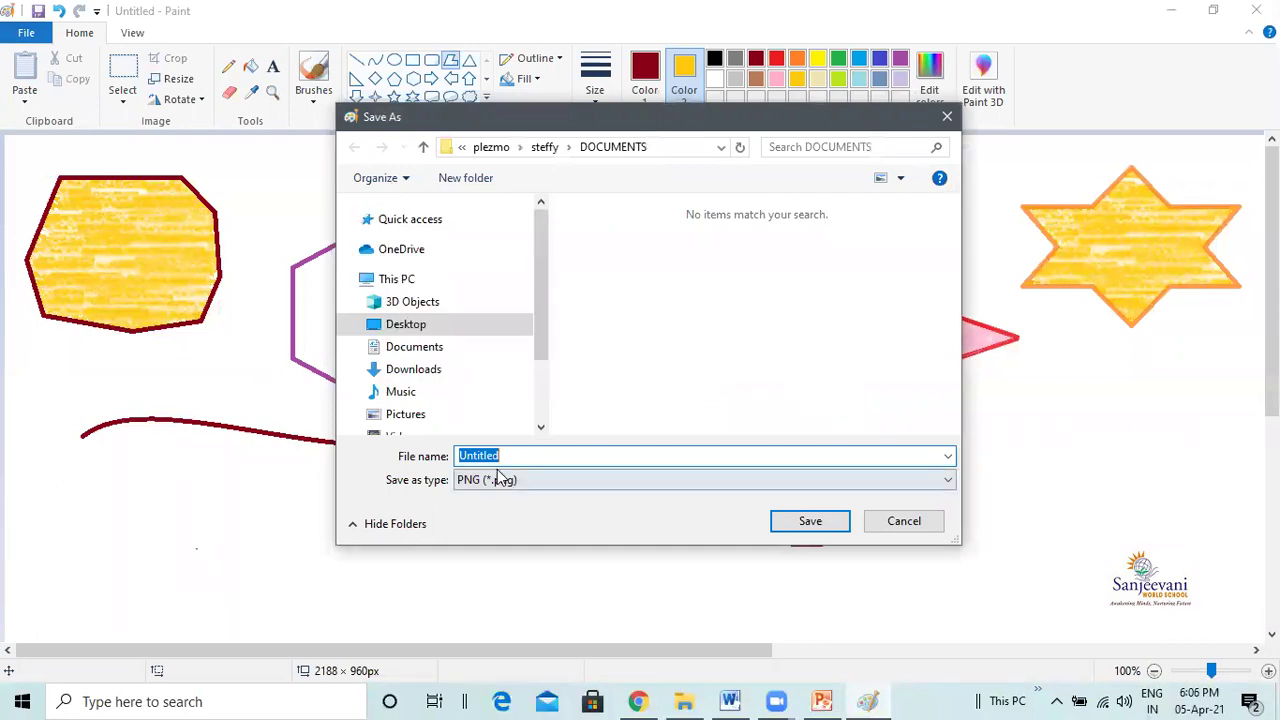
pyautogui.moveTo(542, 263); pyautogui.dragTo(545, 288)
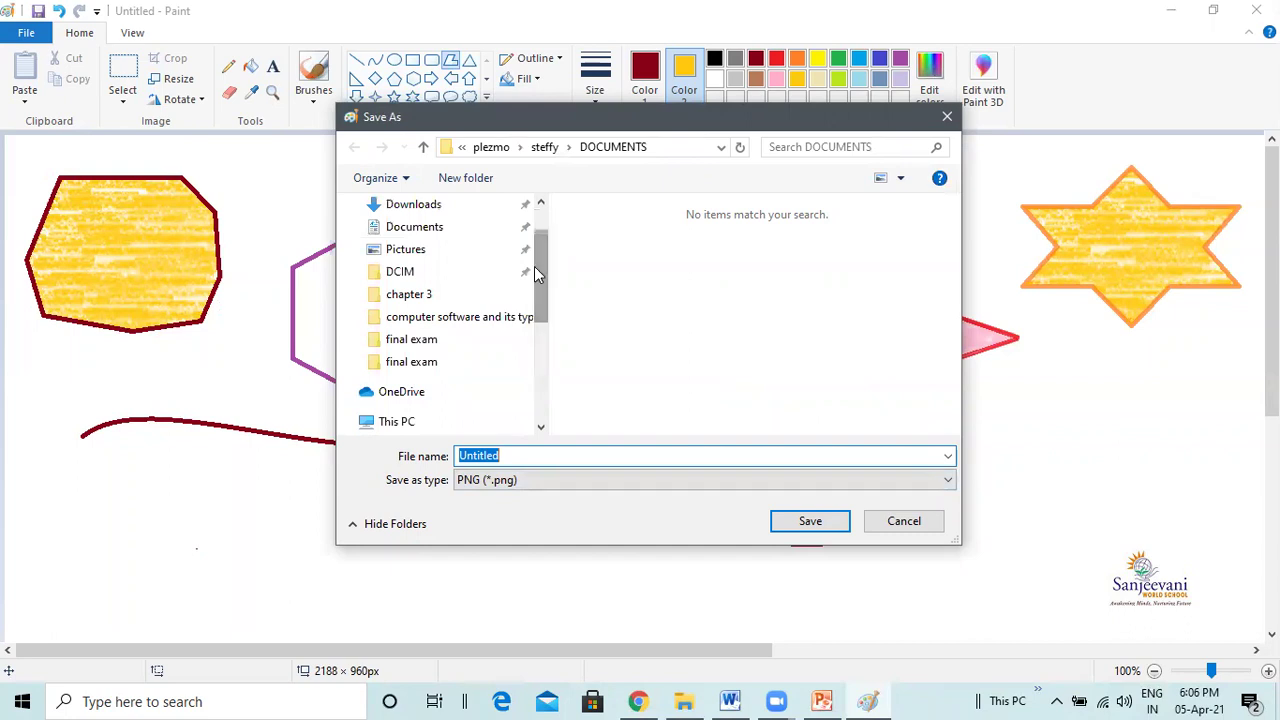
pyautogui.moveTo(536, 270); pyautogui.dragTo(547, 233)
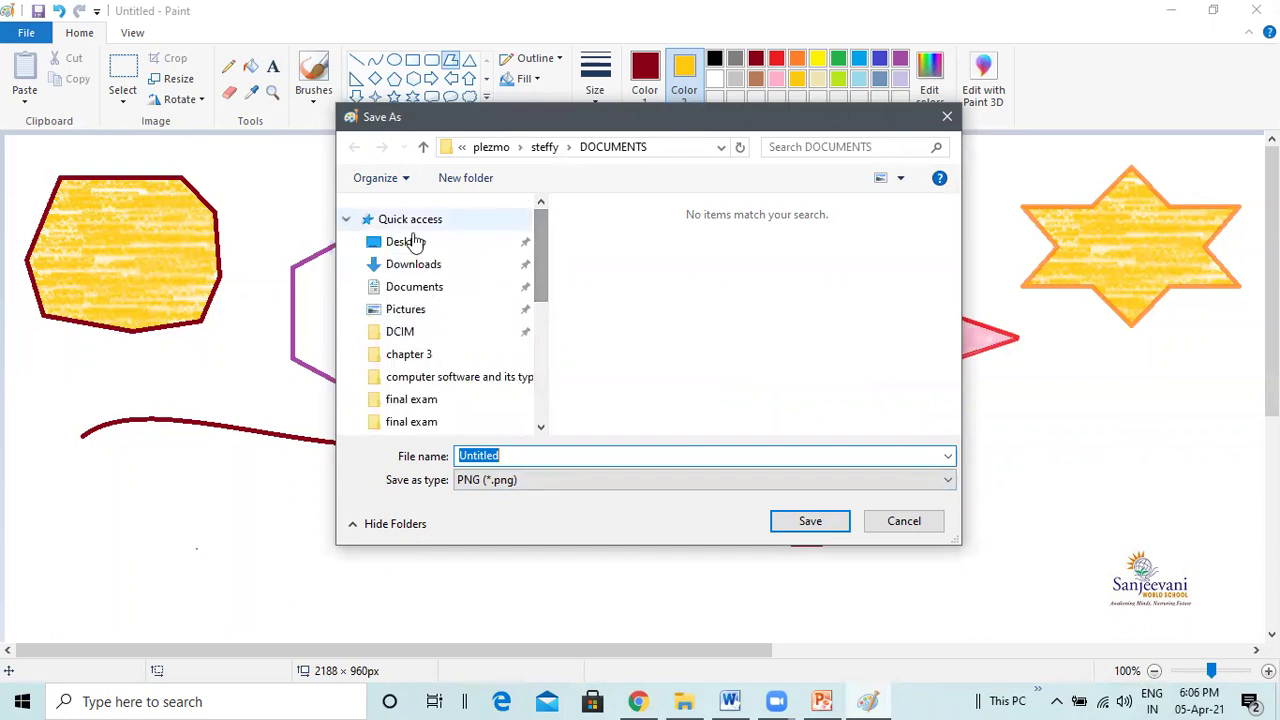
pyautogui.click(410, 243)
pyautogui.scroll(-3, 593, 356)
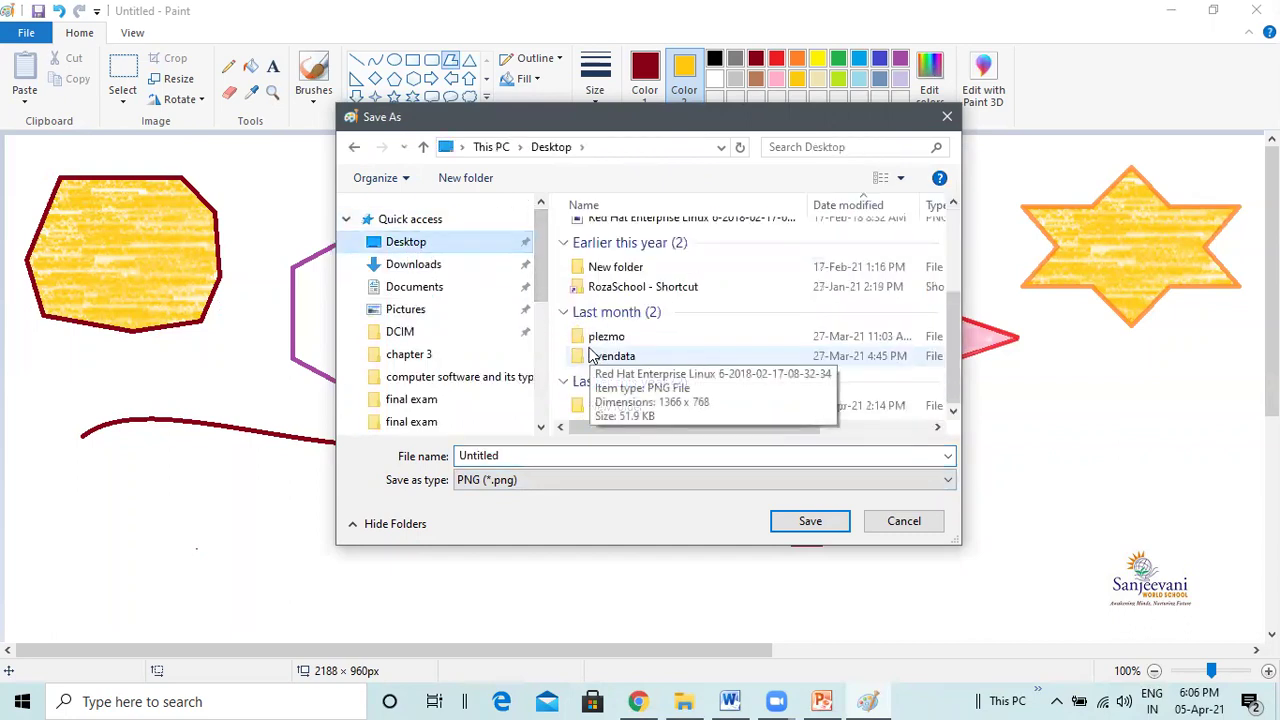
pyautogui.doubleClick(615, 407)
pyautogui.doubleClick(600, 252)
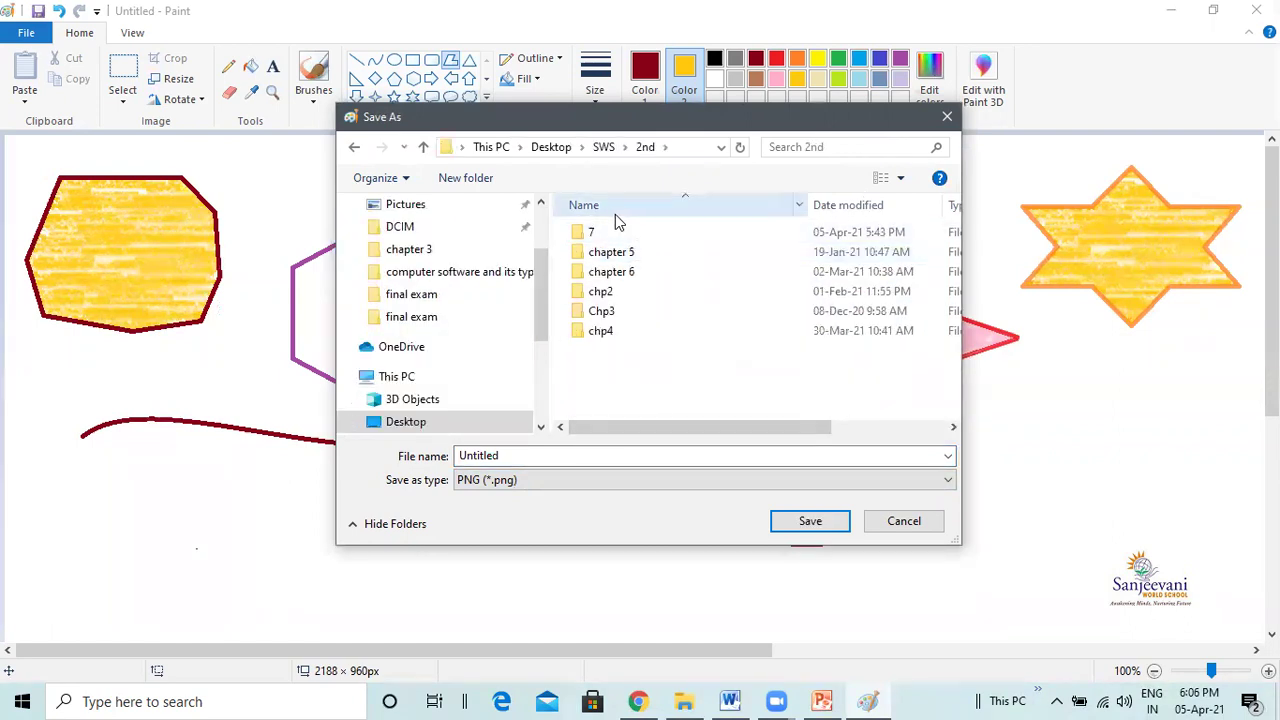
# Replace the name Untitled with 'MS PAINT' and save as PNG
pyautogui.click(508, 455)
pyautogui.doubleClick(508, 455)
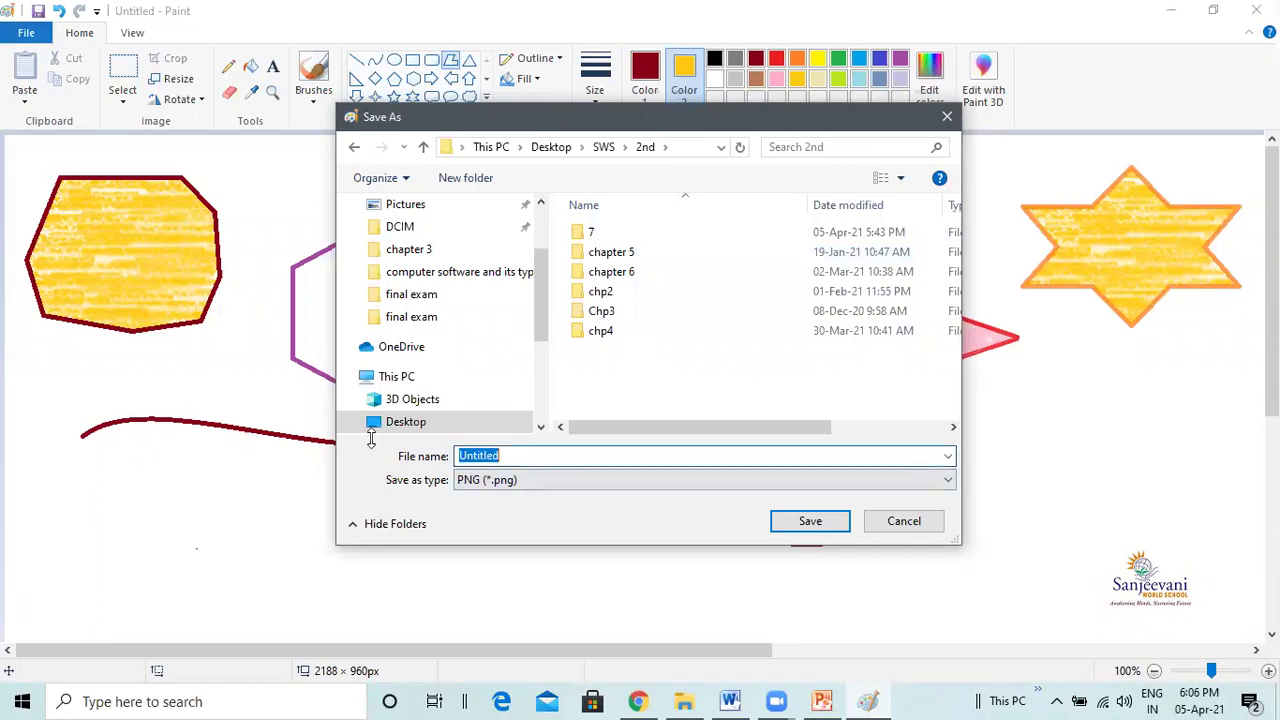
pyautogui.write('M')
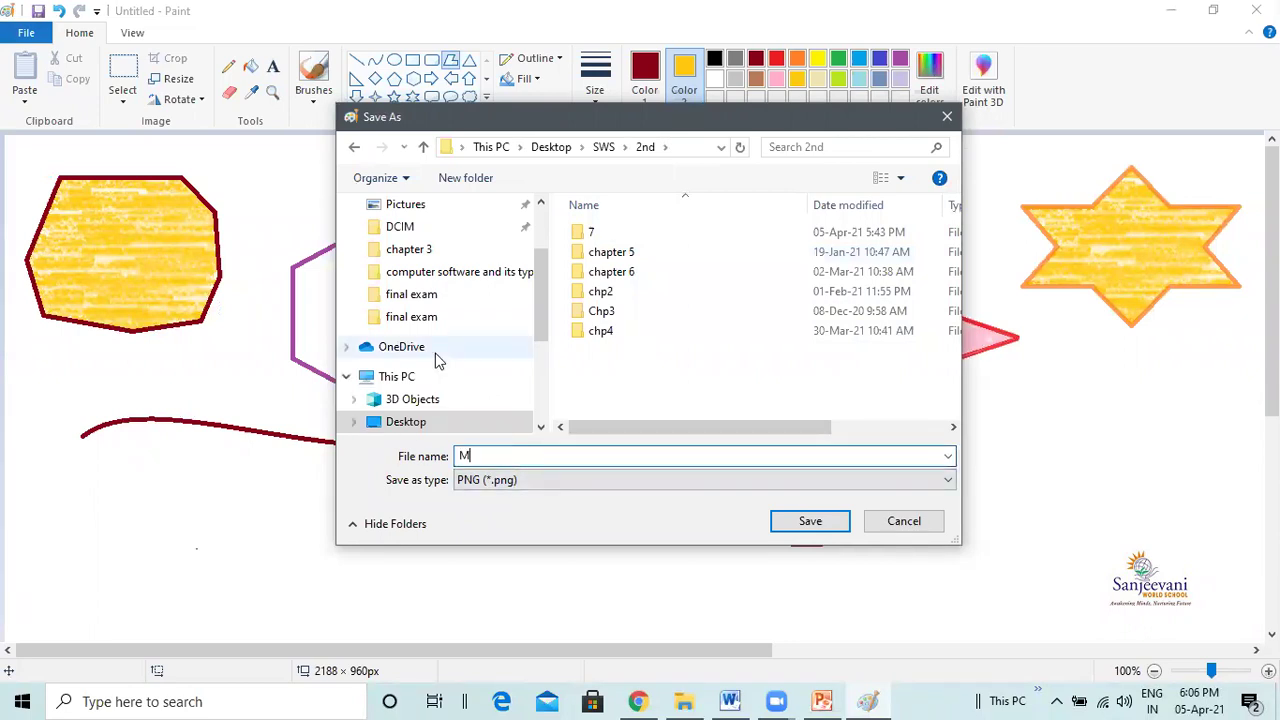
pyautogui.write('S PAINT')
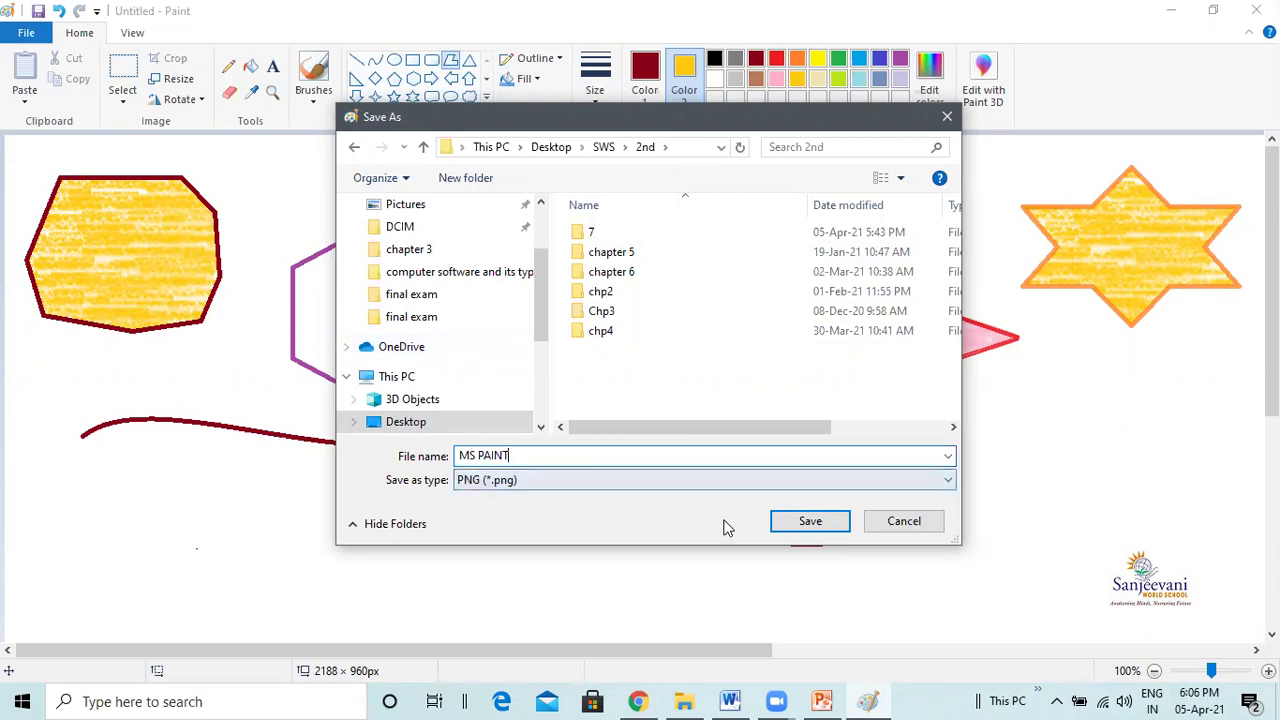
pyautogui.click(808, 521)
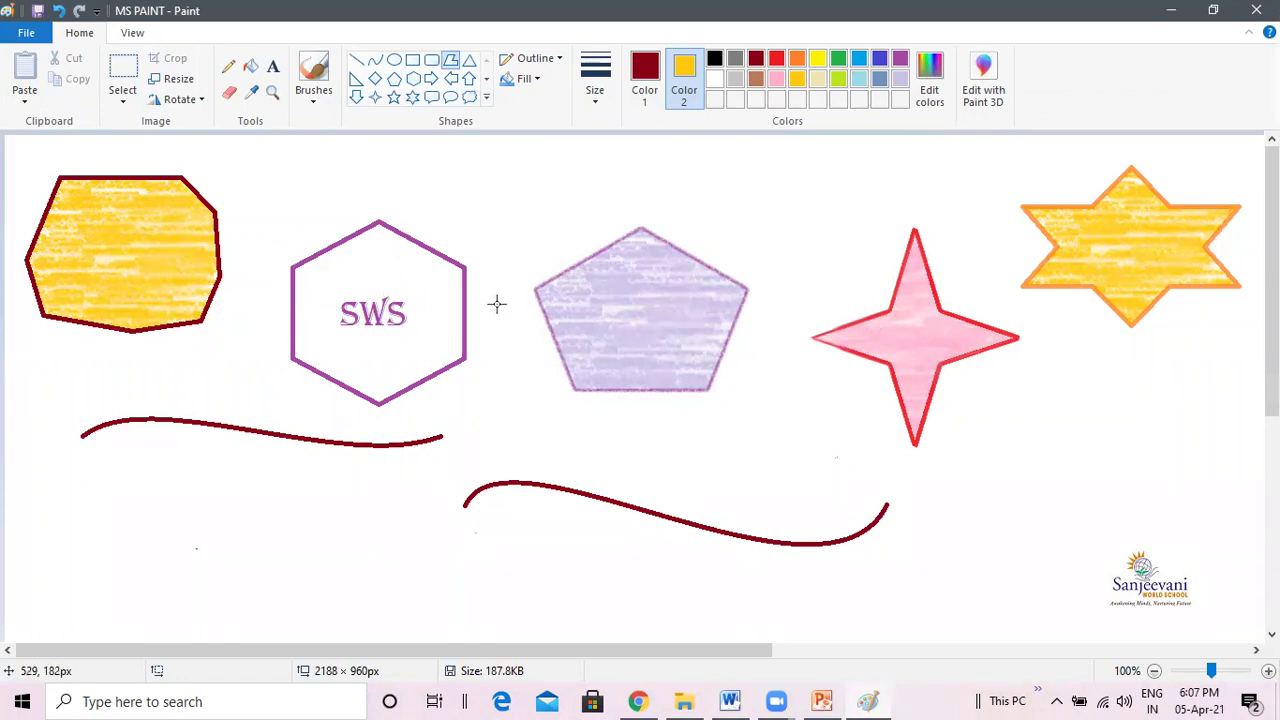
# Re-save the MS PAINT picture with File > Save
pyautogui.click(32, 35)
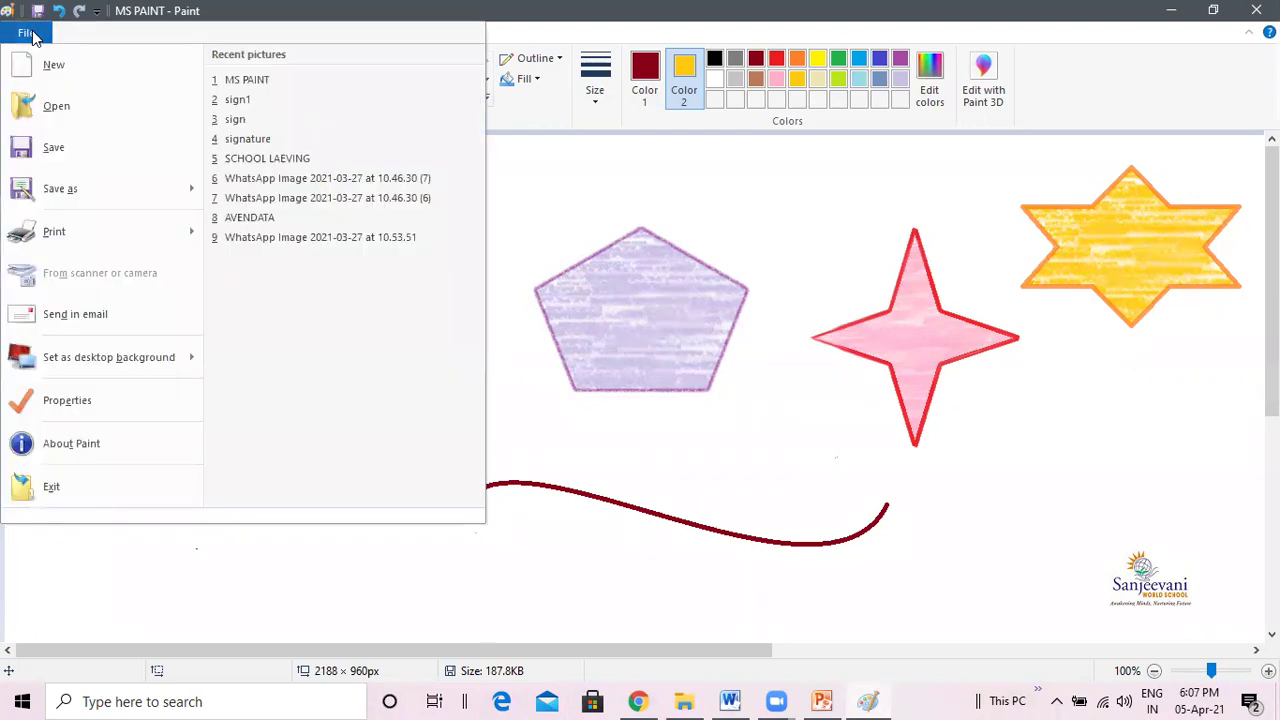
pyautogui.click(48, 150)
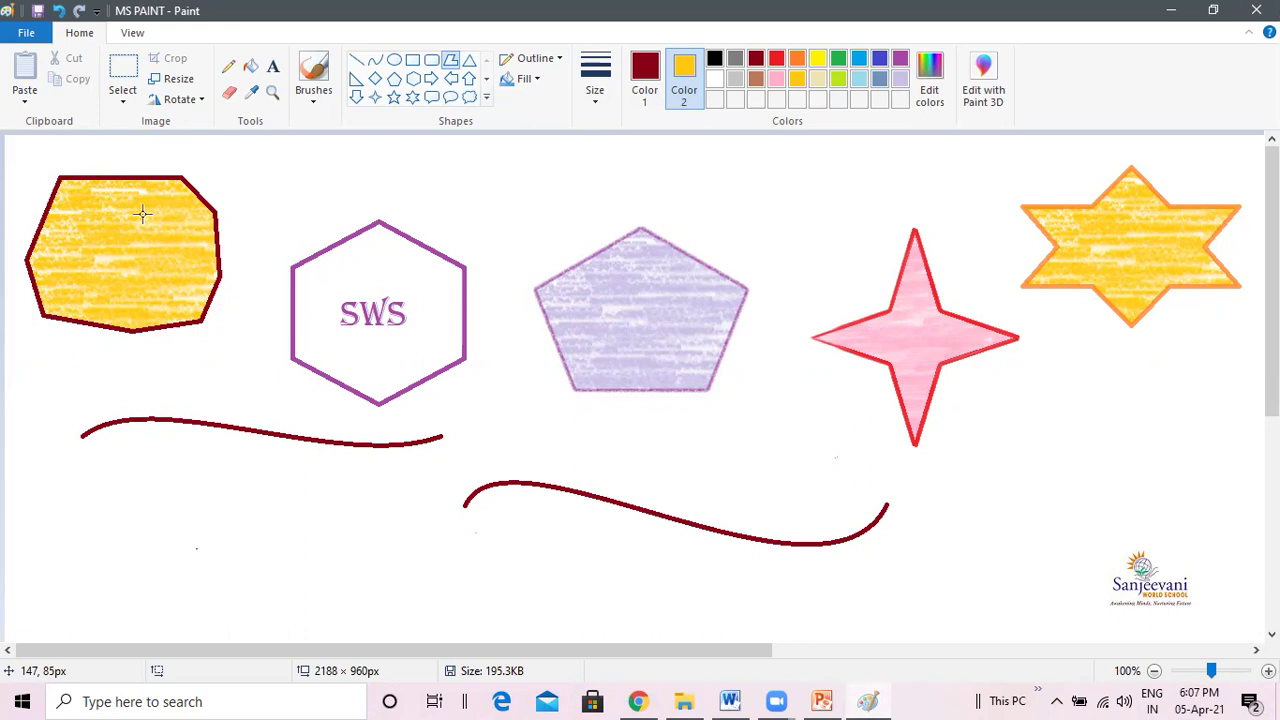
pyautogui.click(27, 36)
pyautogui.press('Escape')
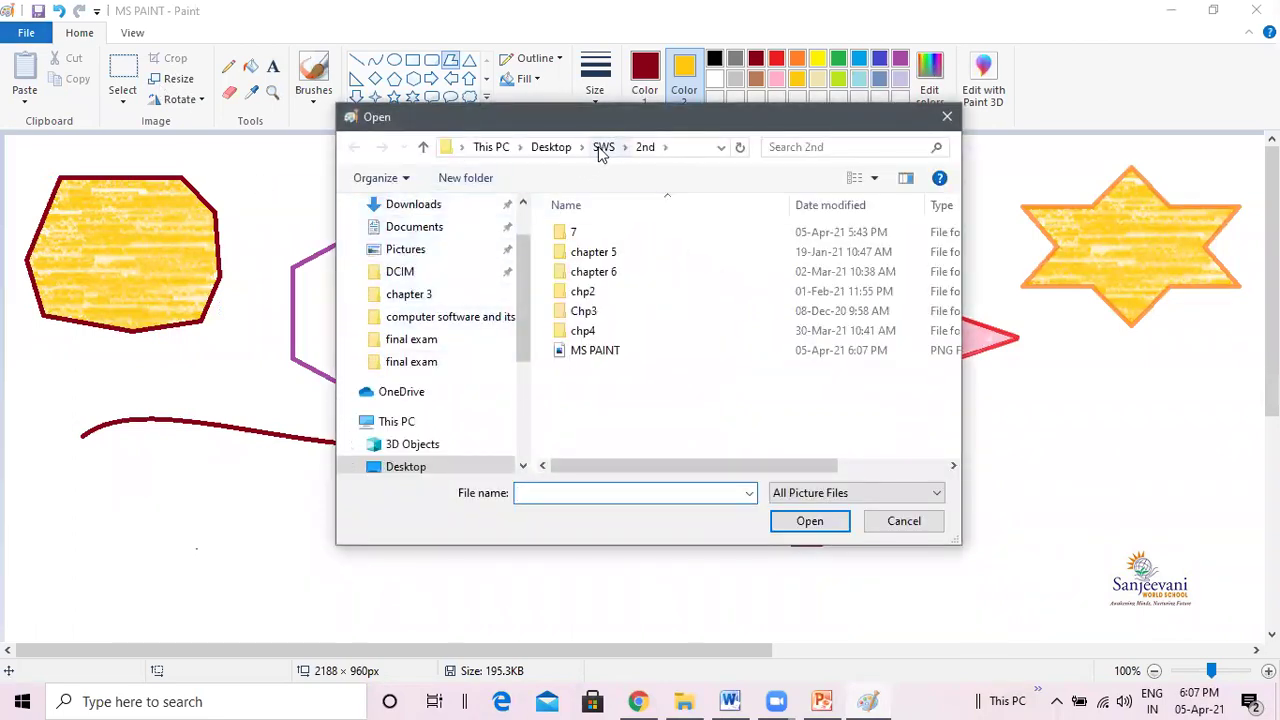
# Browse to SWS > 3rd > ms paint and open the scenery picture
pyautogui.click(603, 147)
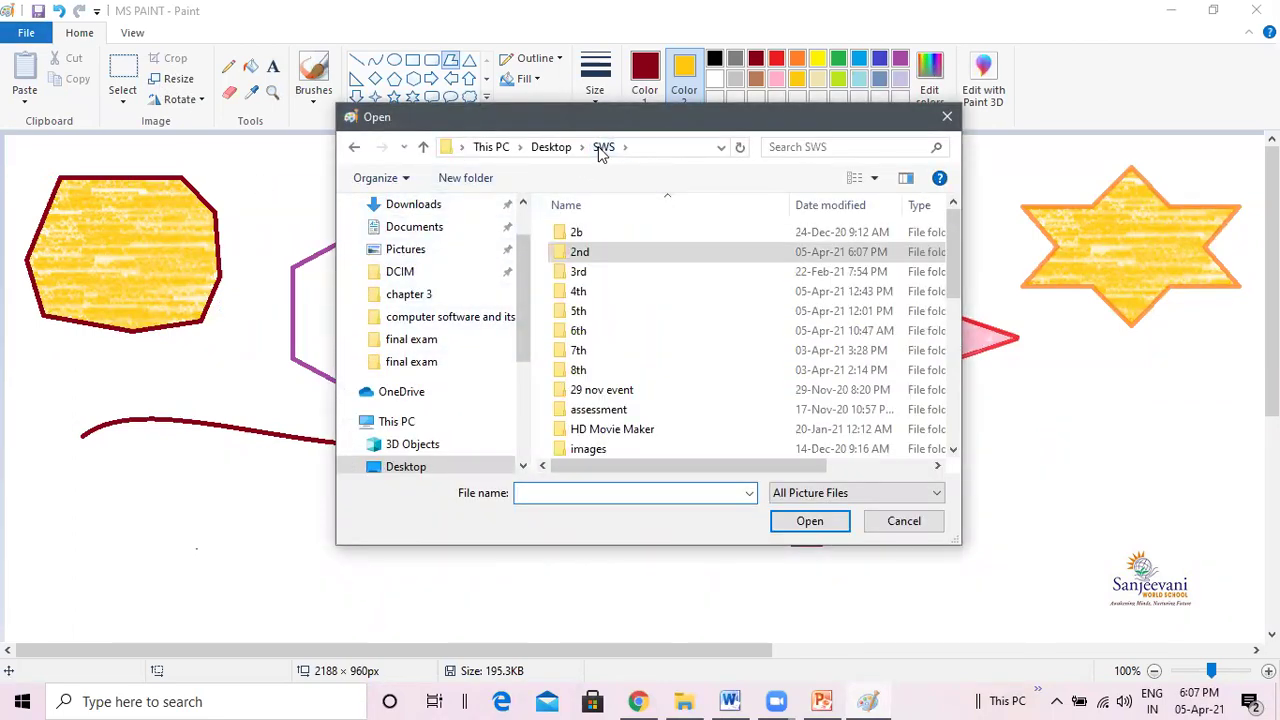
pyautogui.doubleClick(585, 273)
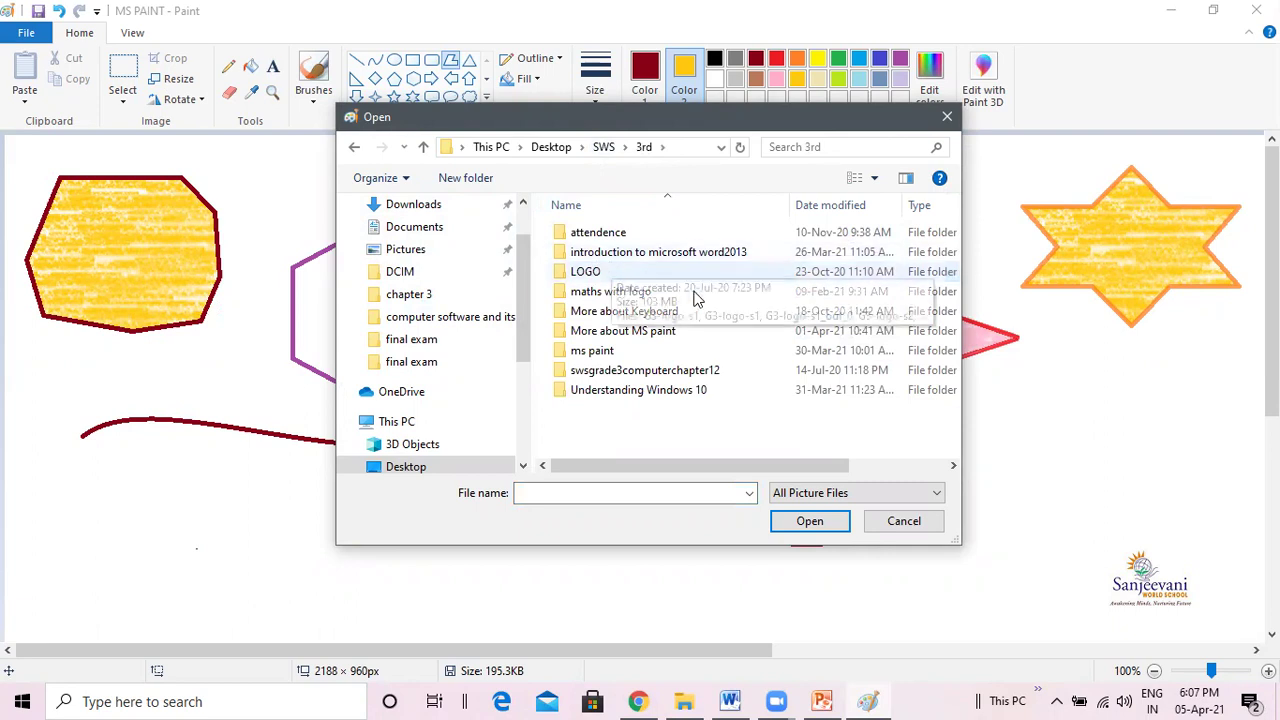
pyautogui.click(607, 339)
pyautogui.doubleClick(605, 338)
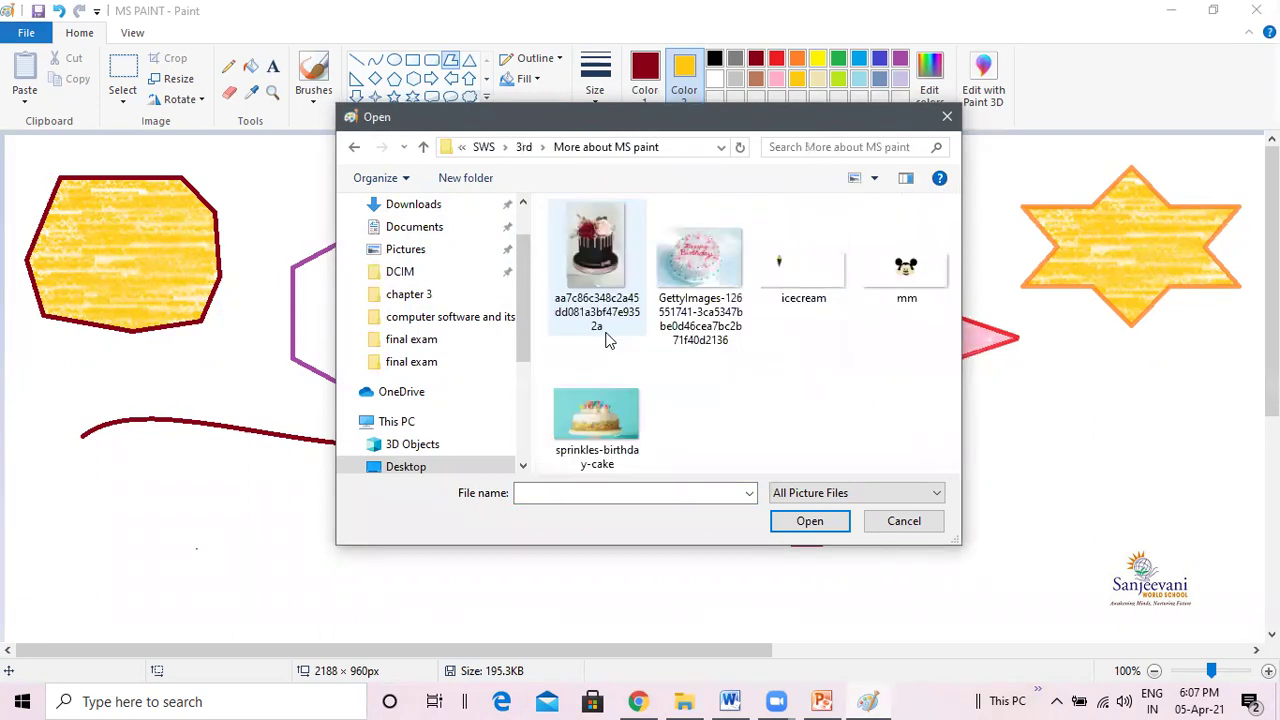
pyautogui.click(524, 147)
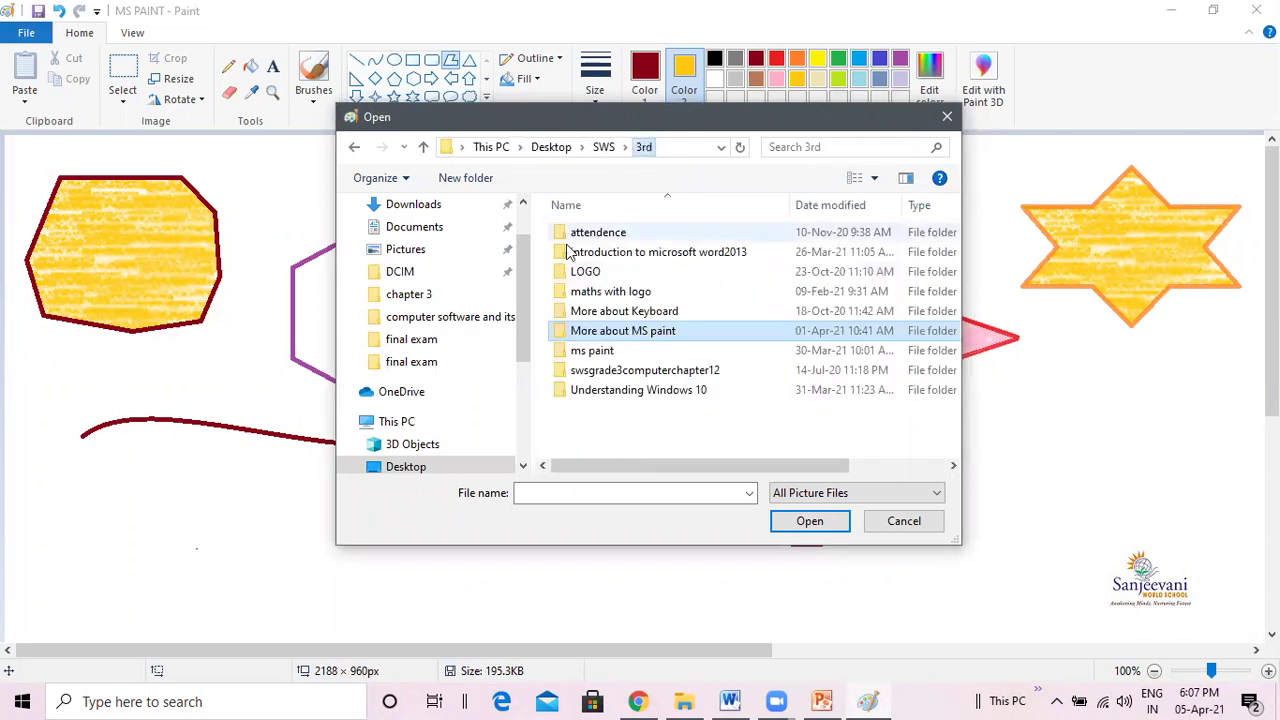
pyautogui.click(578, 311)
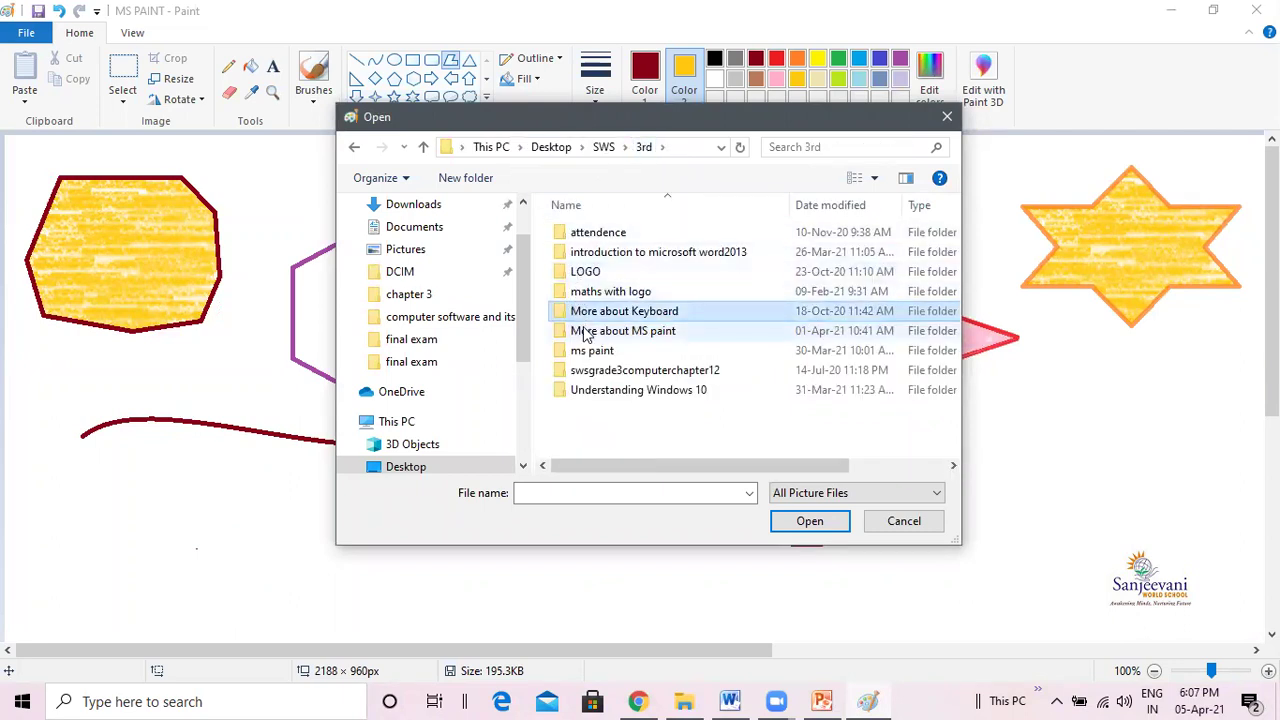
pyautogui.click(590, 353)
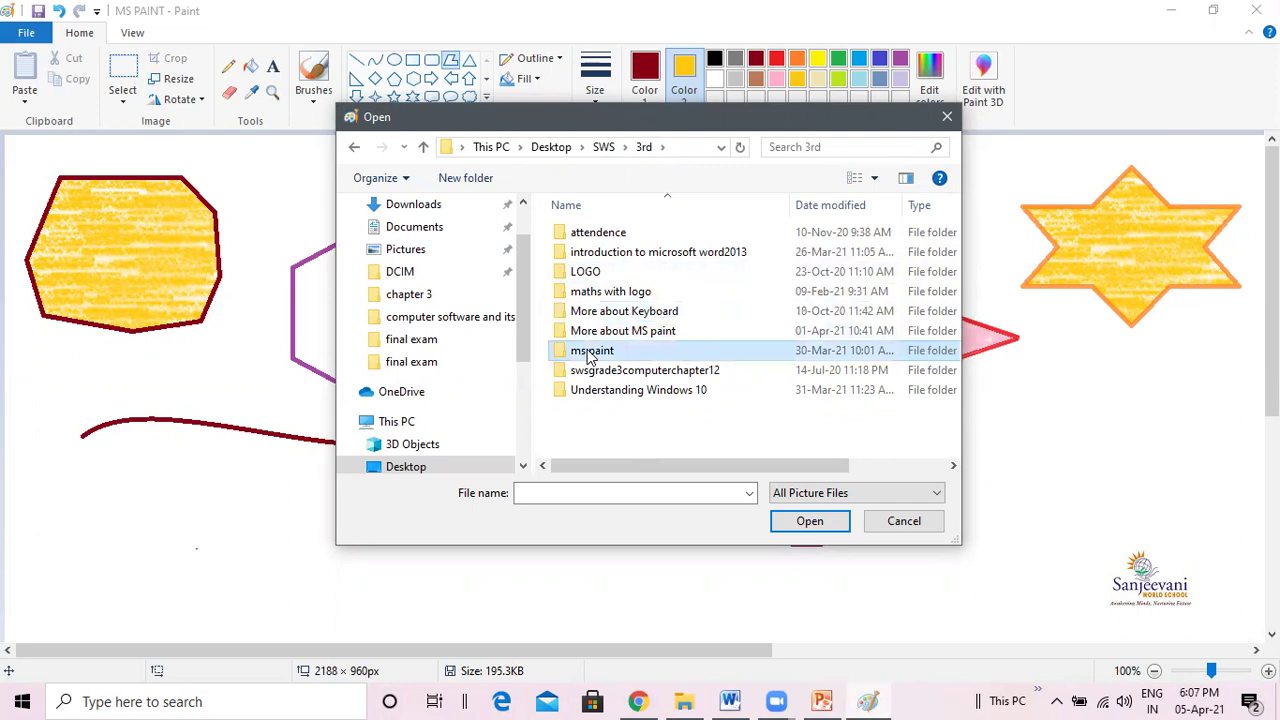
pyautogui.doubleClick(590, 353)
pyautogui.click(905, 400)
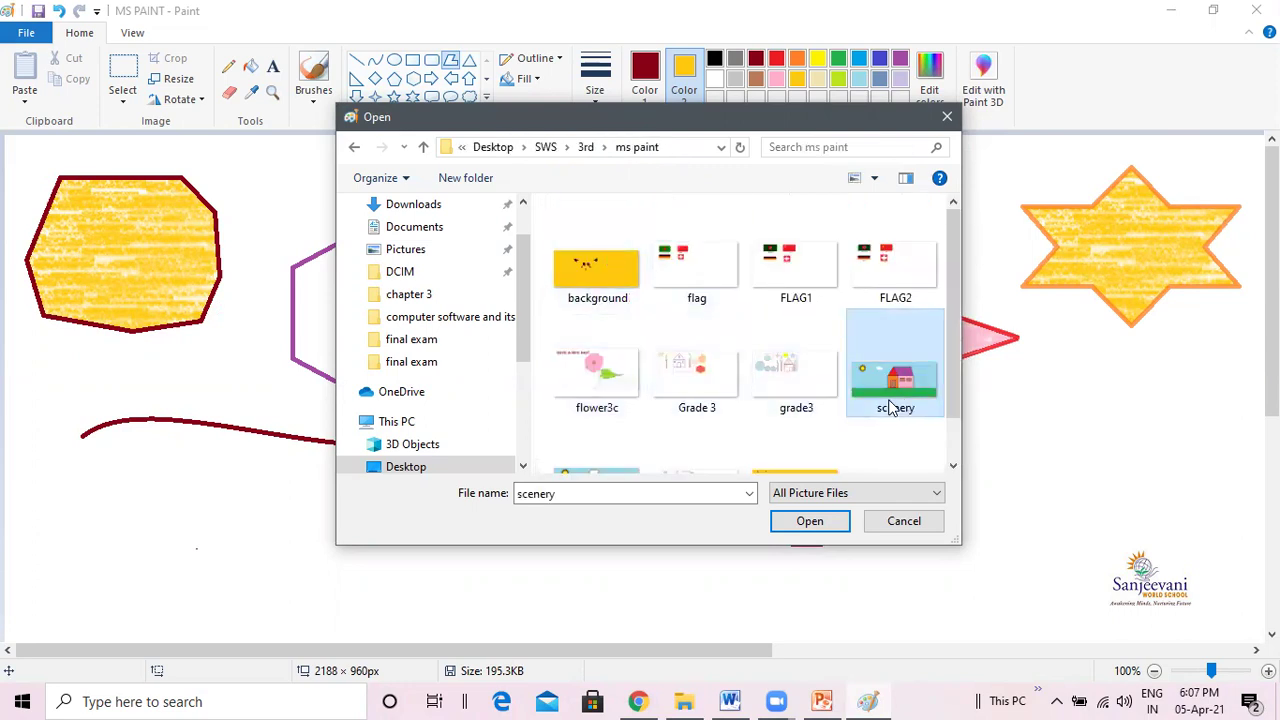
pyautogui.click(810, 521)
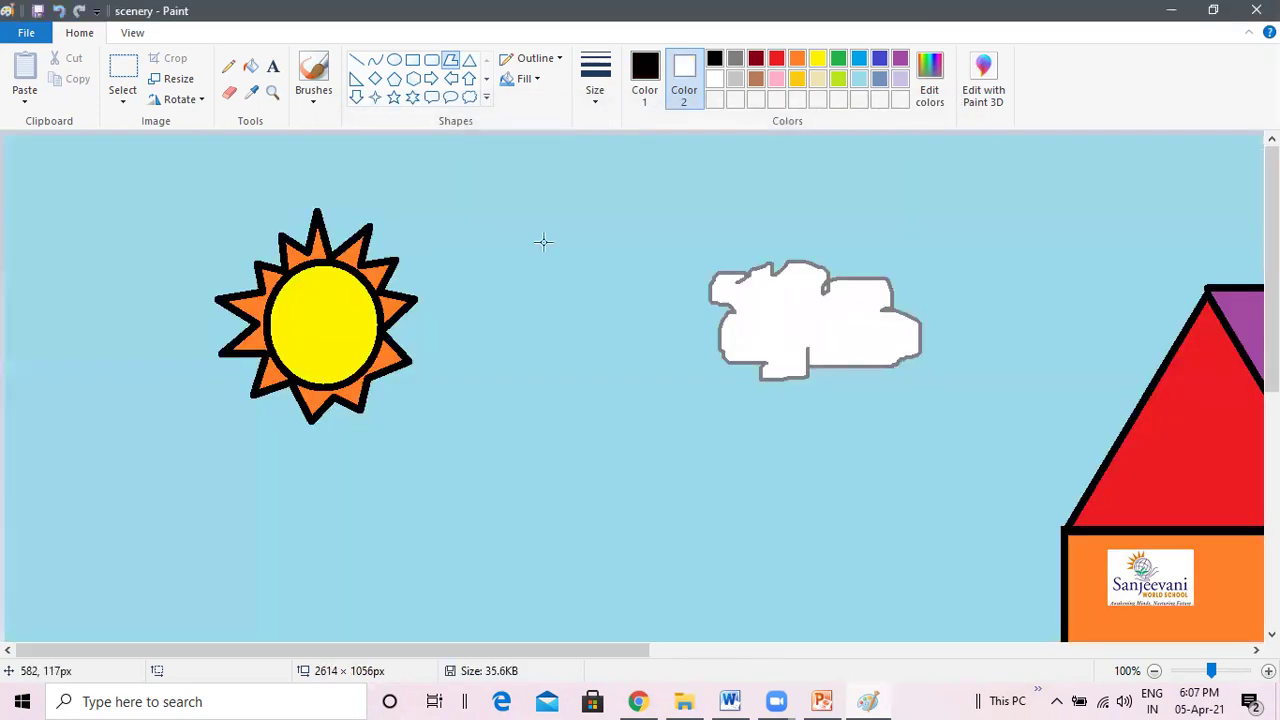
pyautogui.click(1154, 671)
# Zoom the scenery out to 25%, back in to 50%, then open the File menu
pyautogui.click(1154, 671)
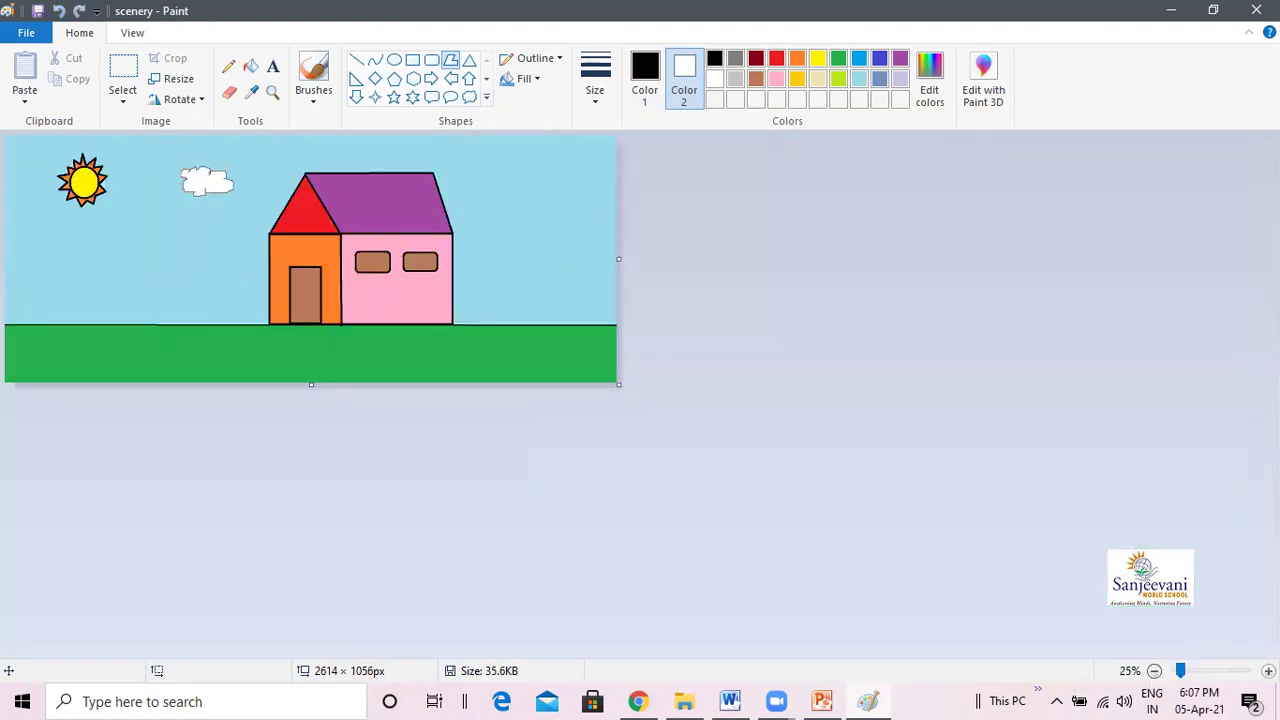
pyautogui.click(1268, 671)
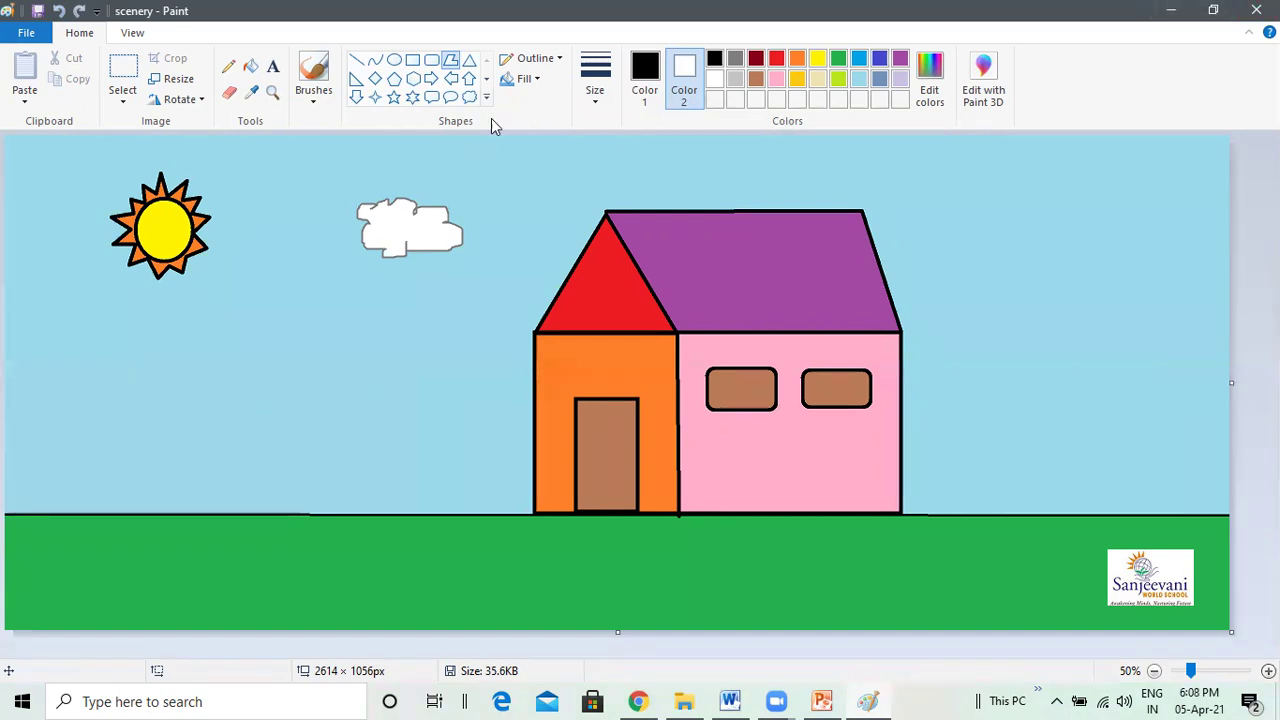
pyautogui.click(26, 32)
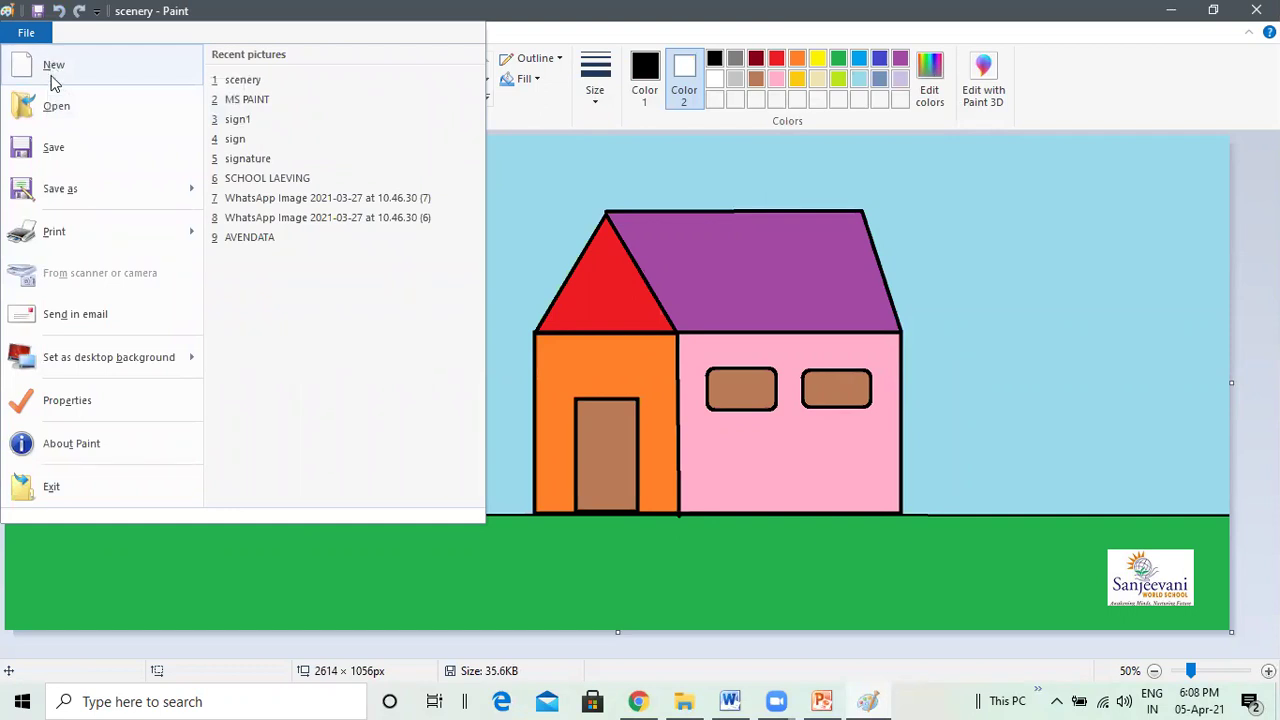
# Create a new blank Untitled canvas, then switch to the meeting controls window
pyautogui.click(52, 72)
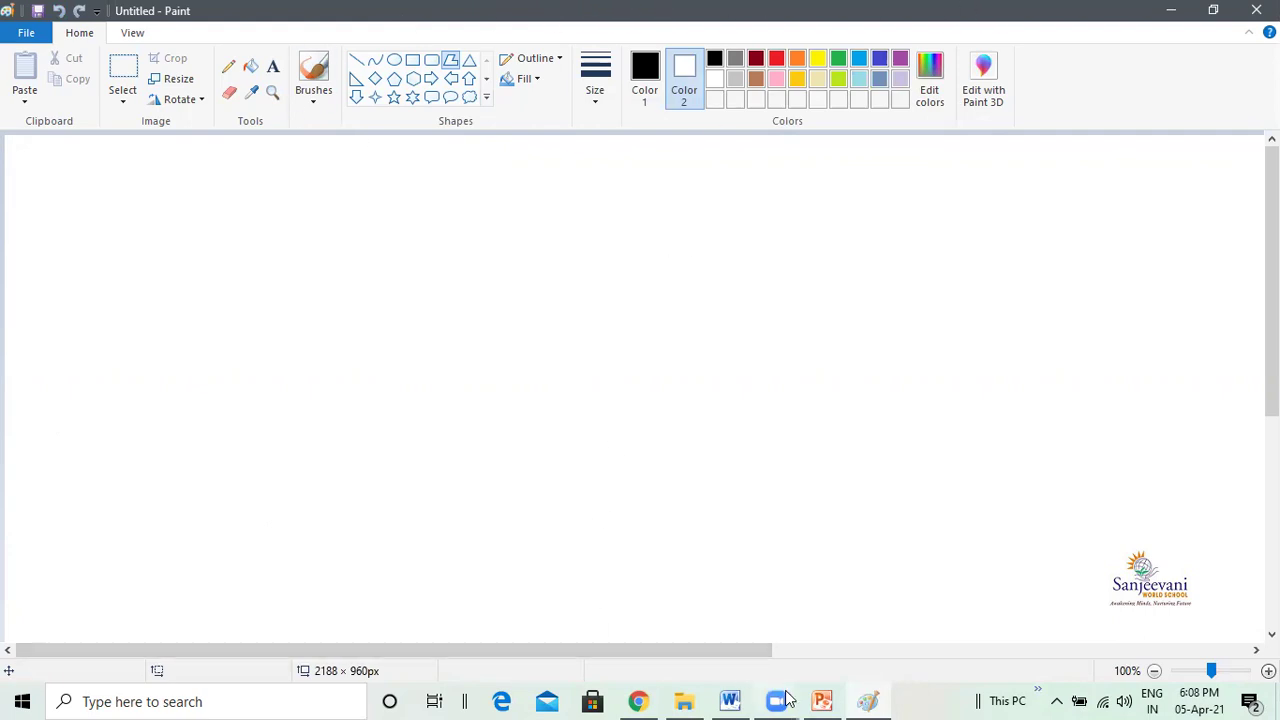
pyautogui.moveTo(787, 699)
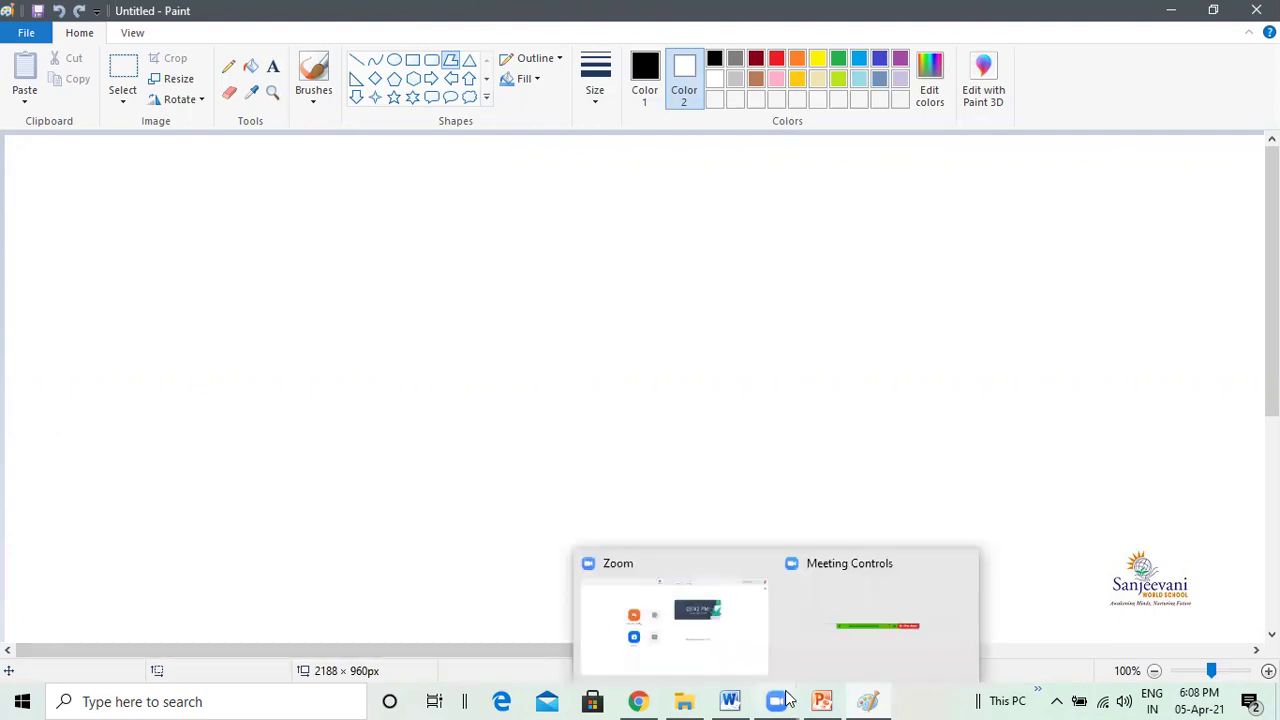
pyautogui.click(840, 650)
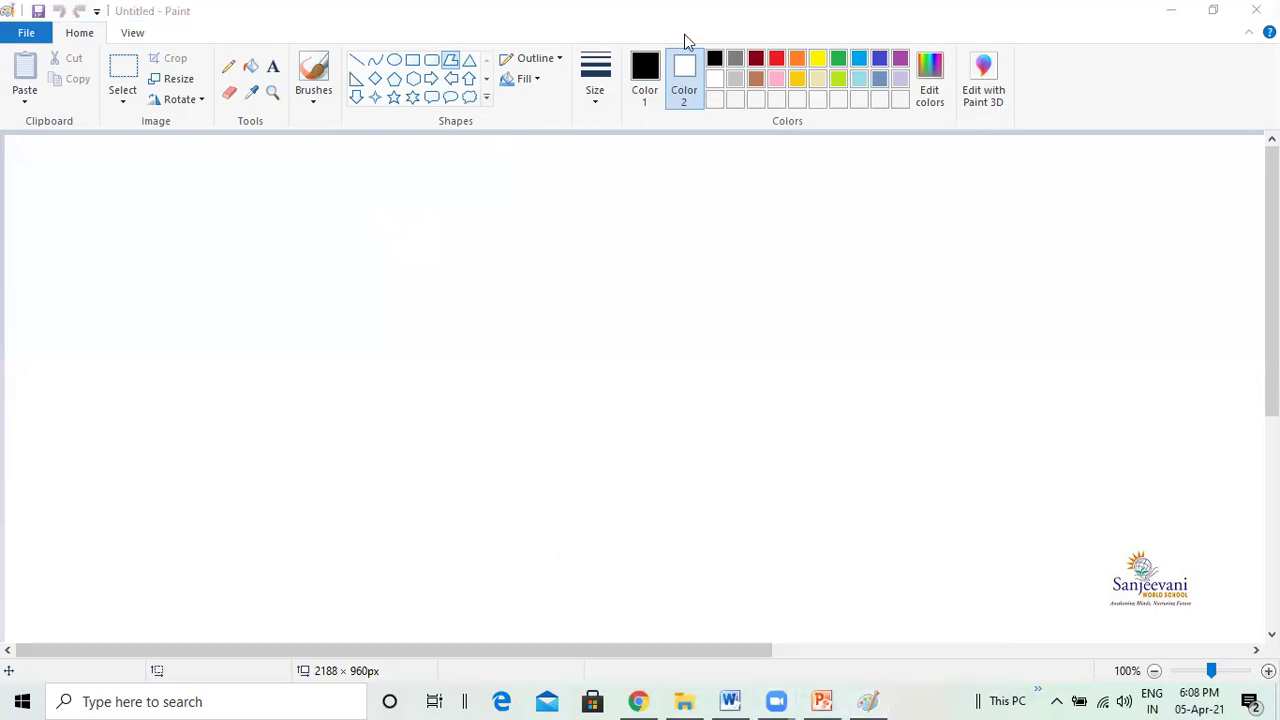